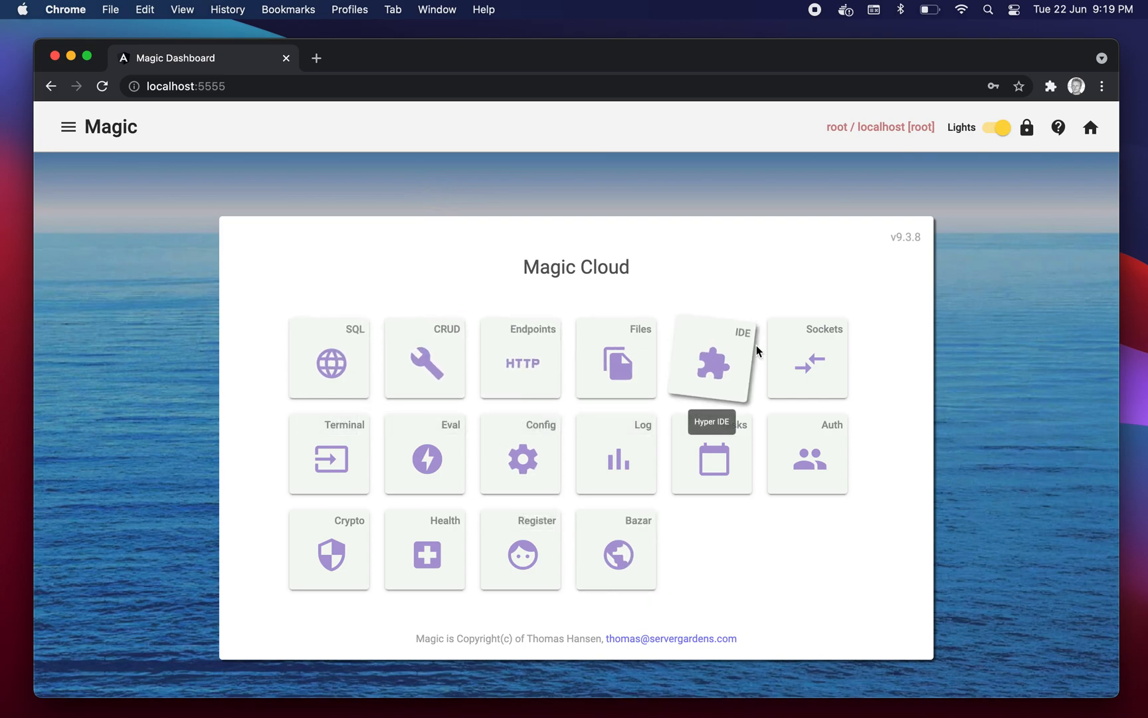
- Load the saved babelfish SQL script and execute it on the generic MySQL connection
{"action": "left_click", "coordinate": [324, 349]}
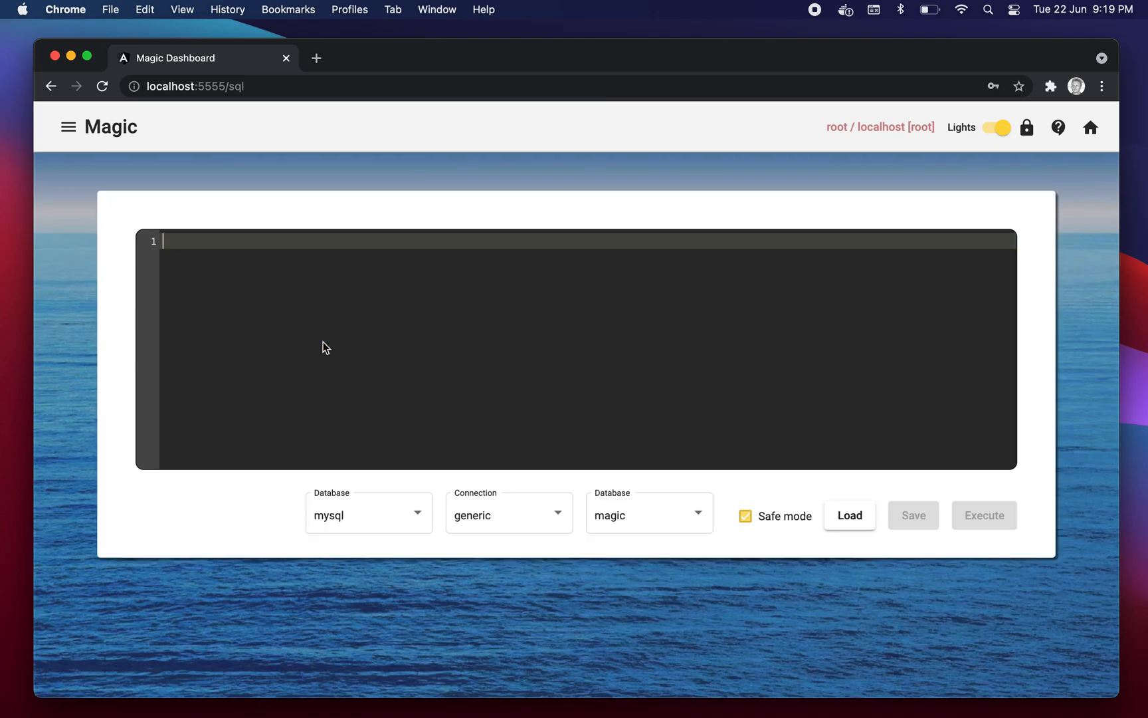
{"action": "left_click", "coordinate": [655, 519]}
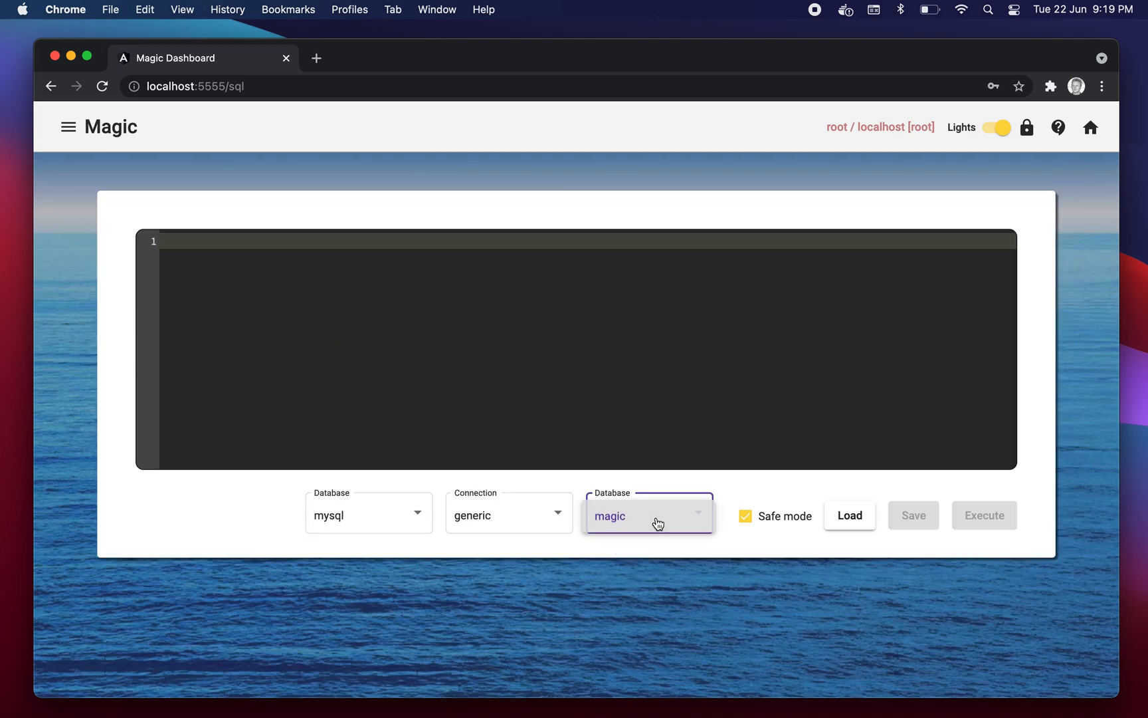
{"action": "left_click", "coordinate": [655, 519]}
{"action": "left_click", "coordinate": [851, 516]}
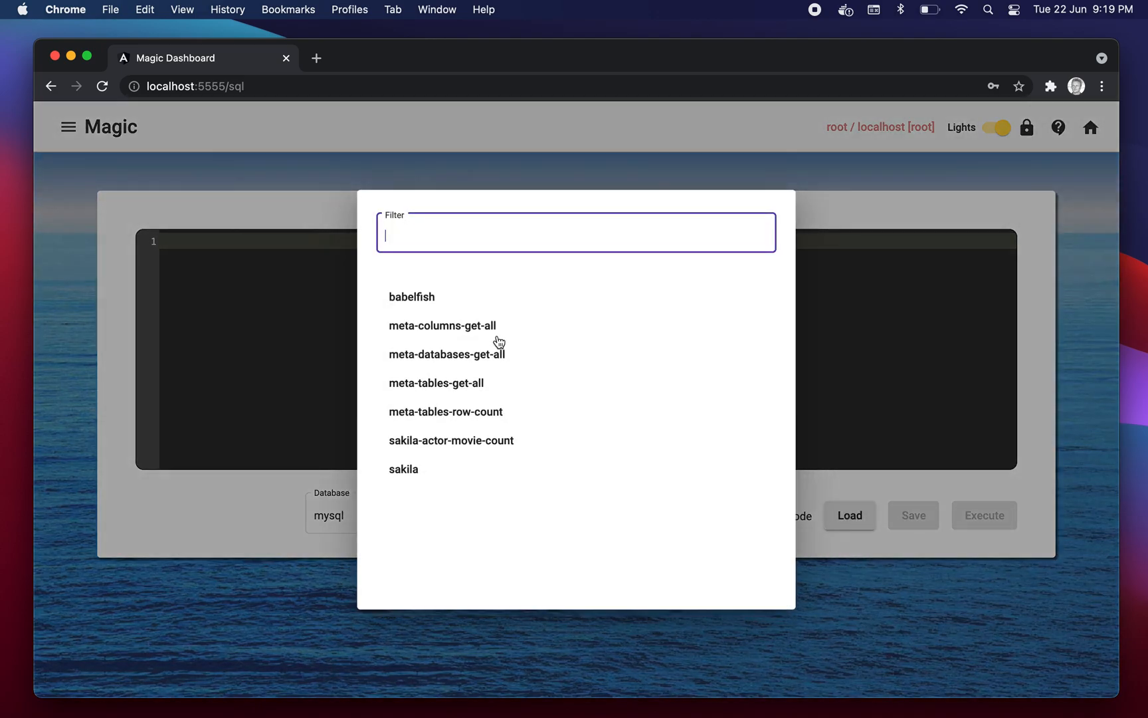
{"action": "left_click", "coordinate": [456, 305]}
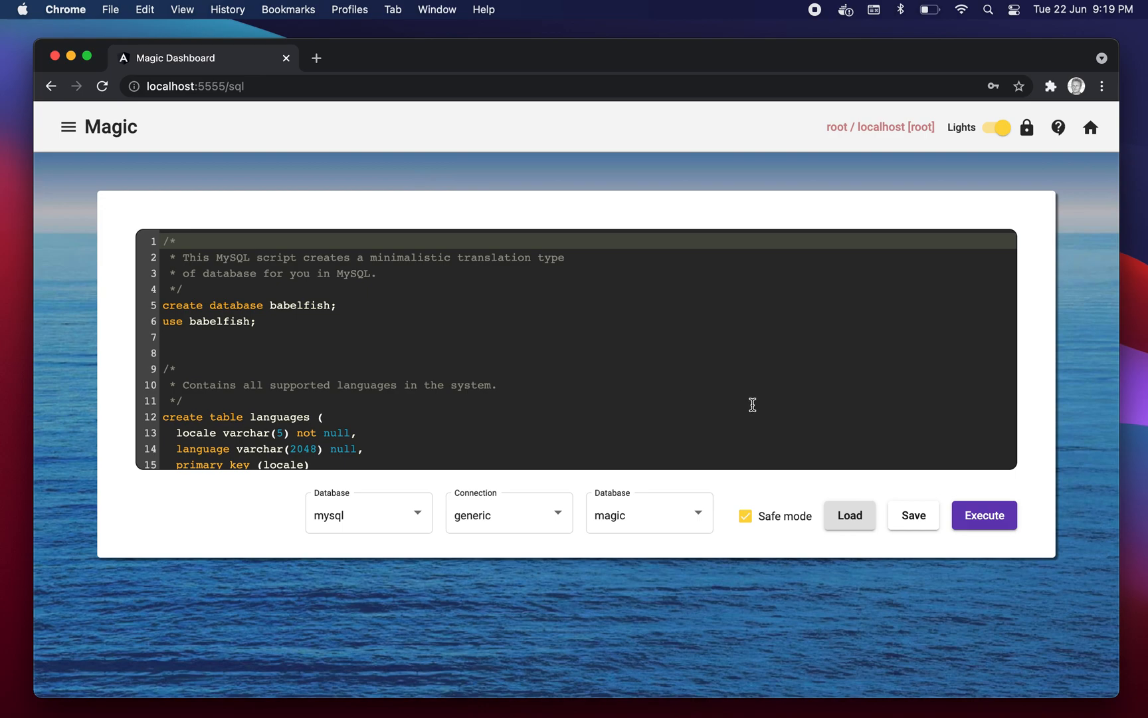
{"action": "left_click", "coordinate": [993, 519]}
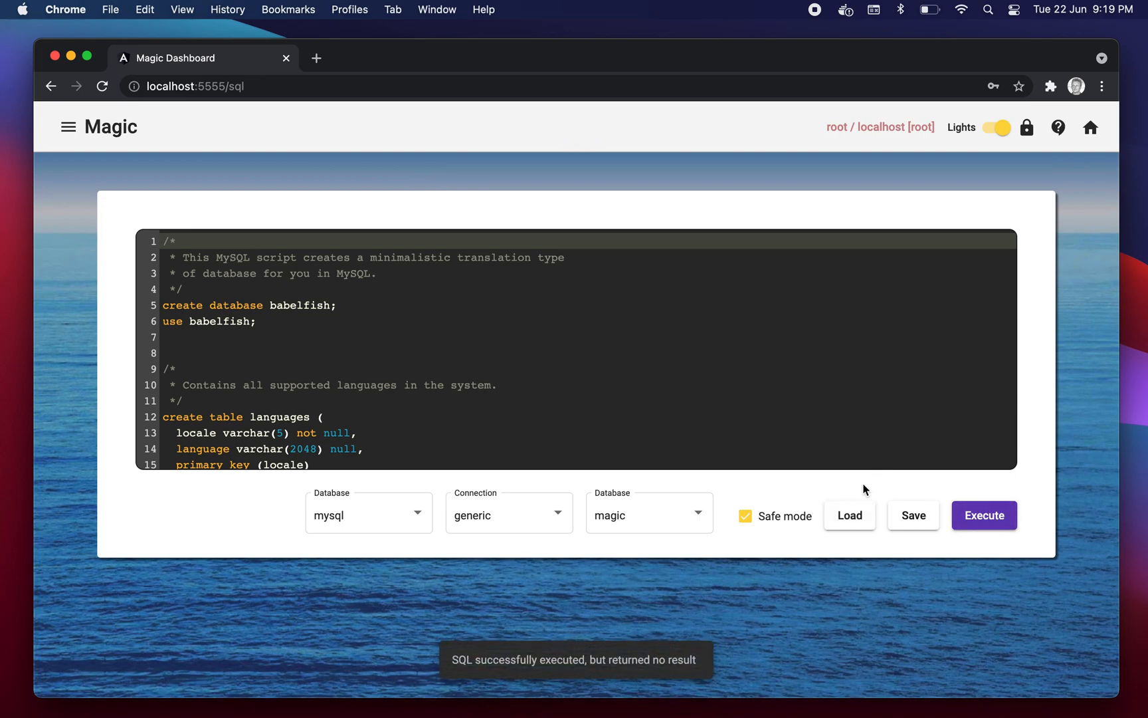
- Purge all items from the server cache in the health diagnostics
{"action": "left_click", "coordinate": [112, 128]}
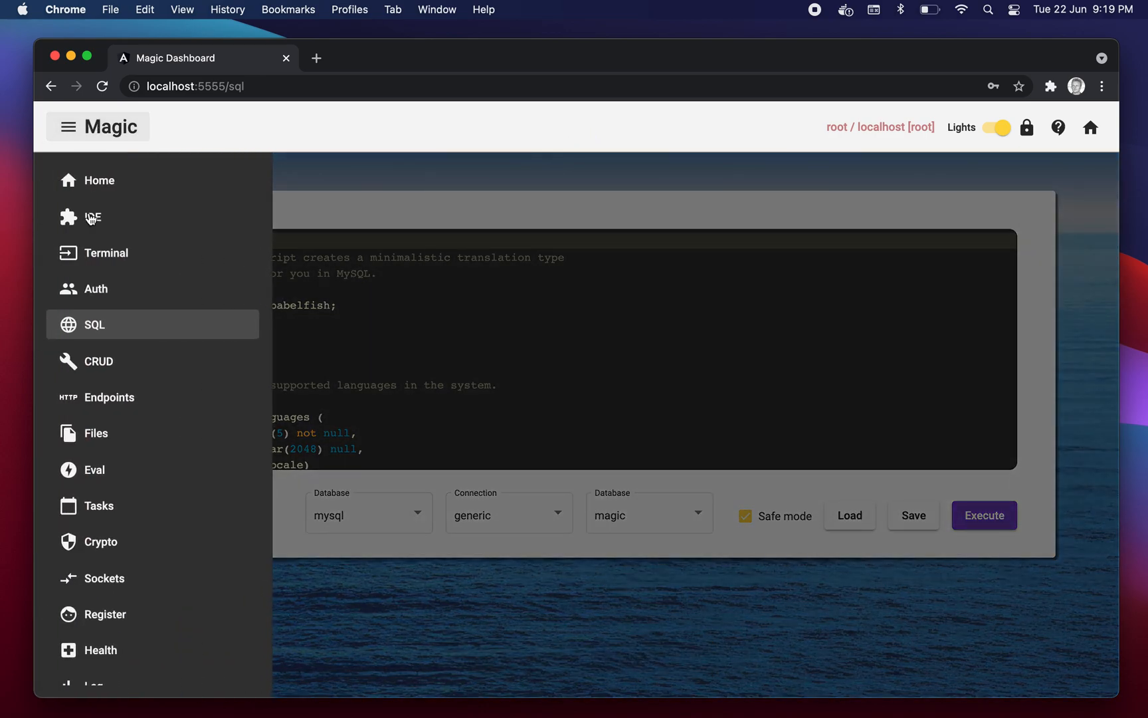
{"action": "left_click", "coordinate": [99, 180]}
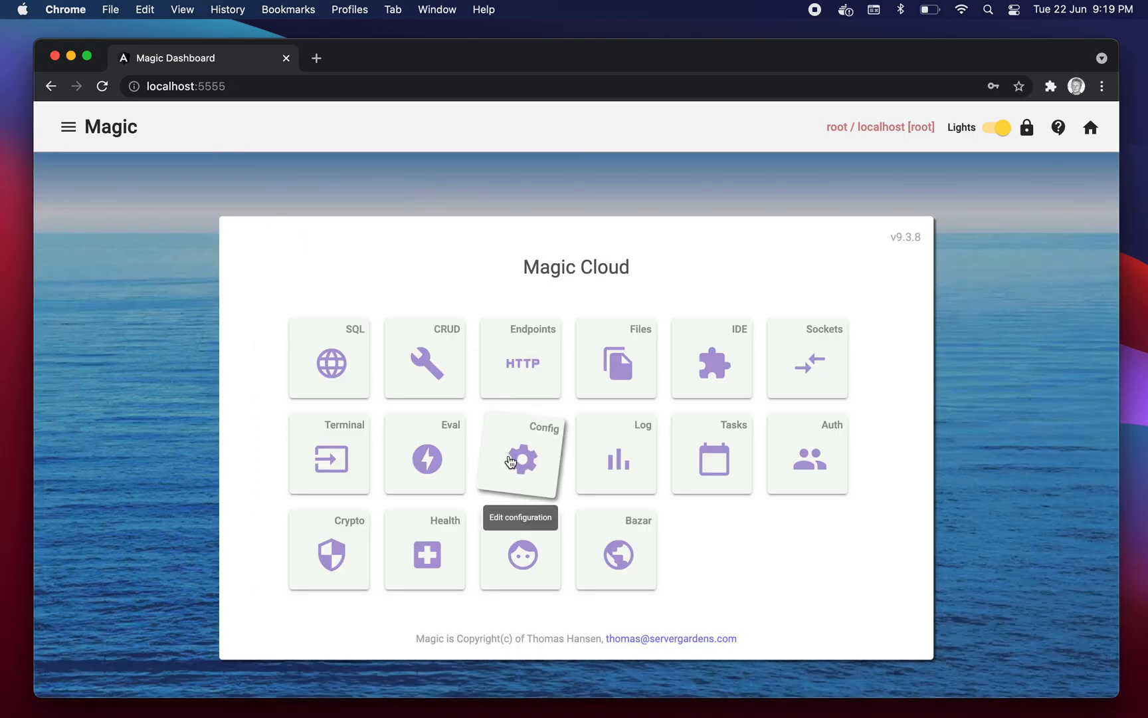
{"action": "left_click", "coordinate": [427, 555]}
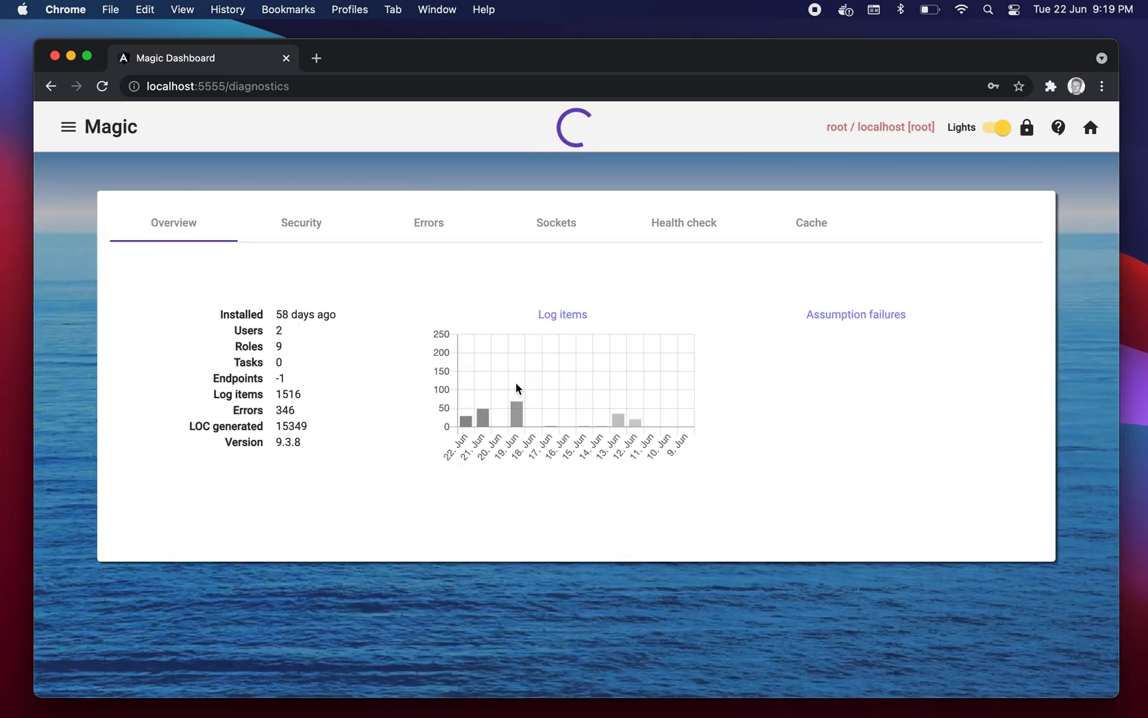
{"action": "left_click", "coordinate": [811, 224]}
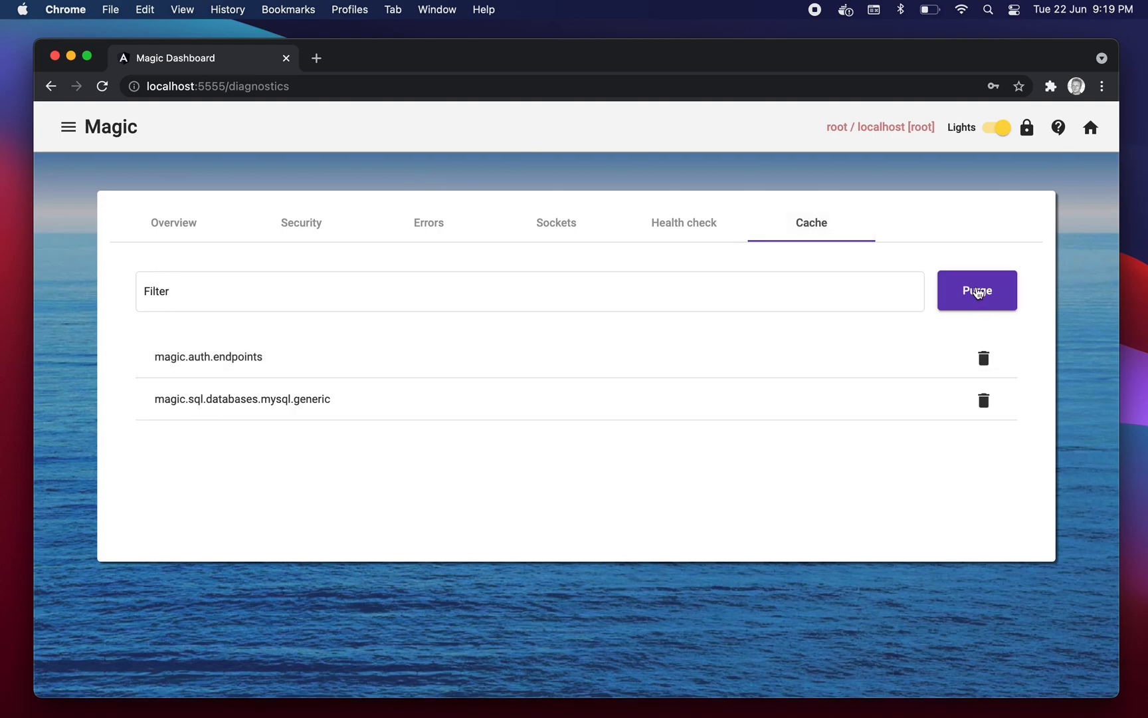
{"action": "left_click", "coordinate": [977, 293]}
{"action": "key", "text": "Return"}
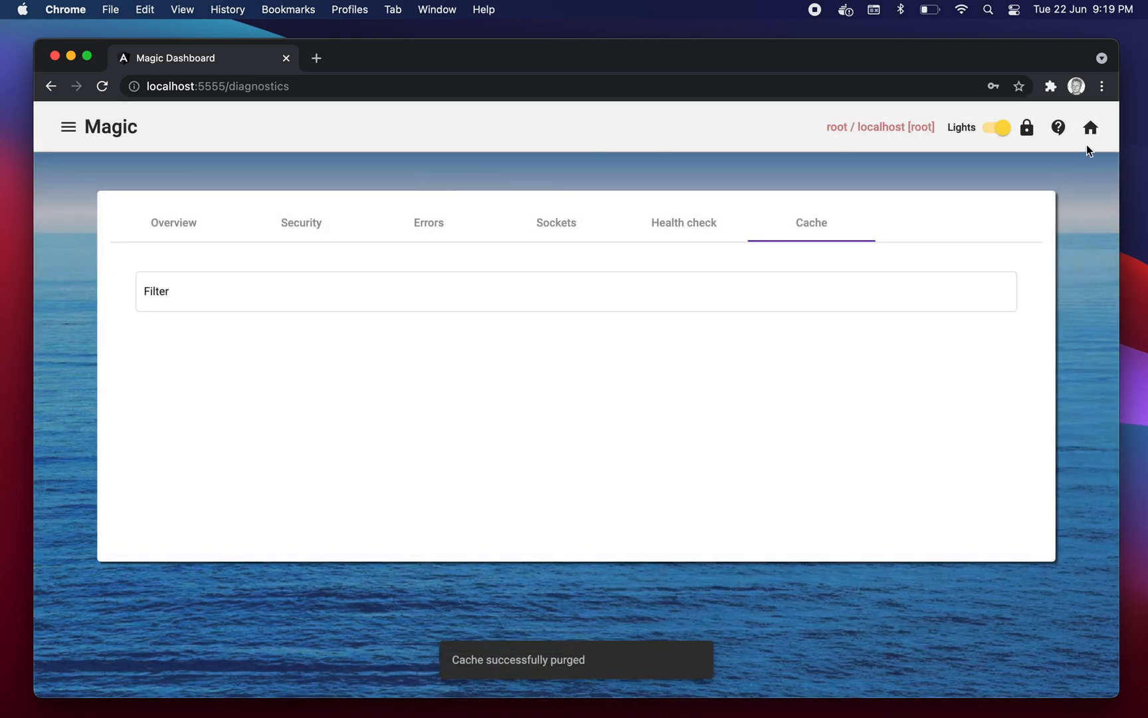
- Generate CRUD endpoints for the languages table of the babelfish database with CQRS enabled
{"action": "left_click", "coordinate": [1090, 133]}
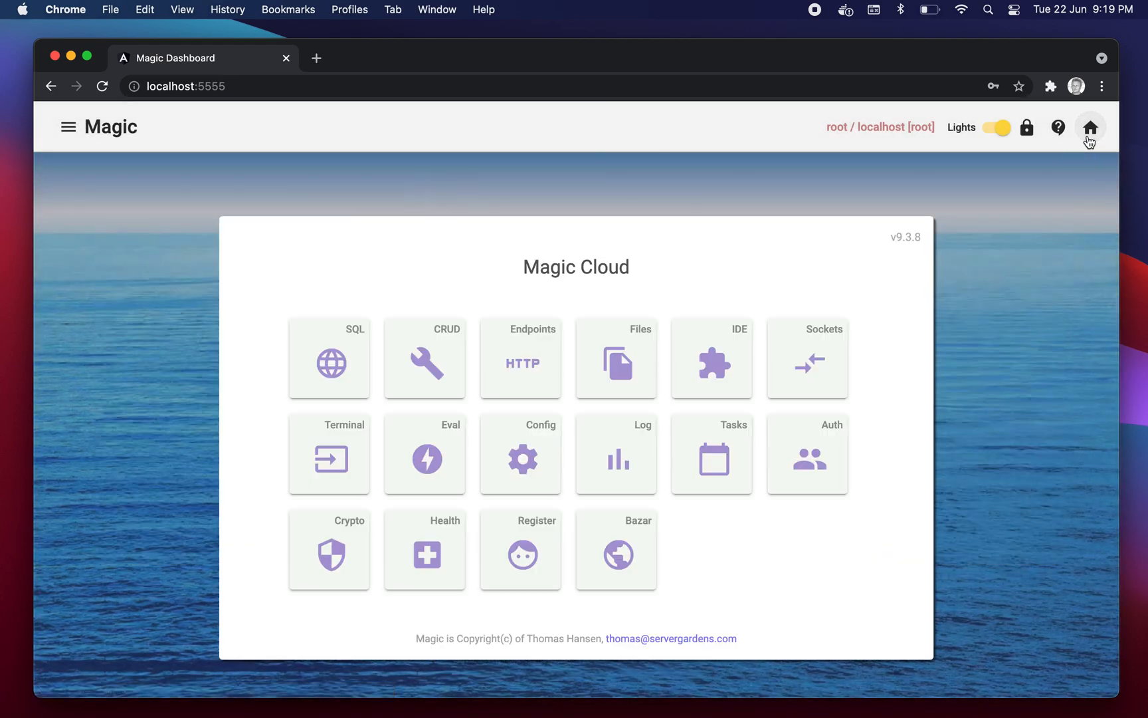
{"action": "left_click", "coordinate": [455, 351]}
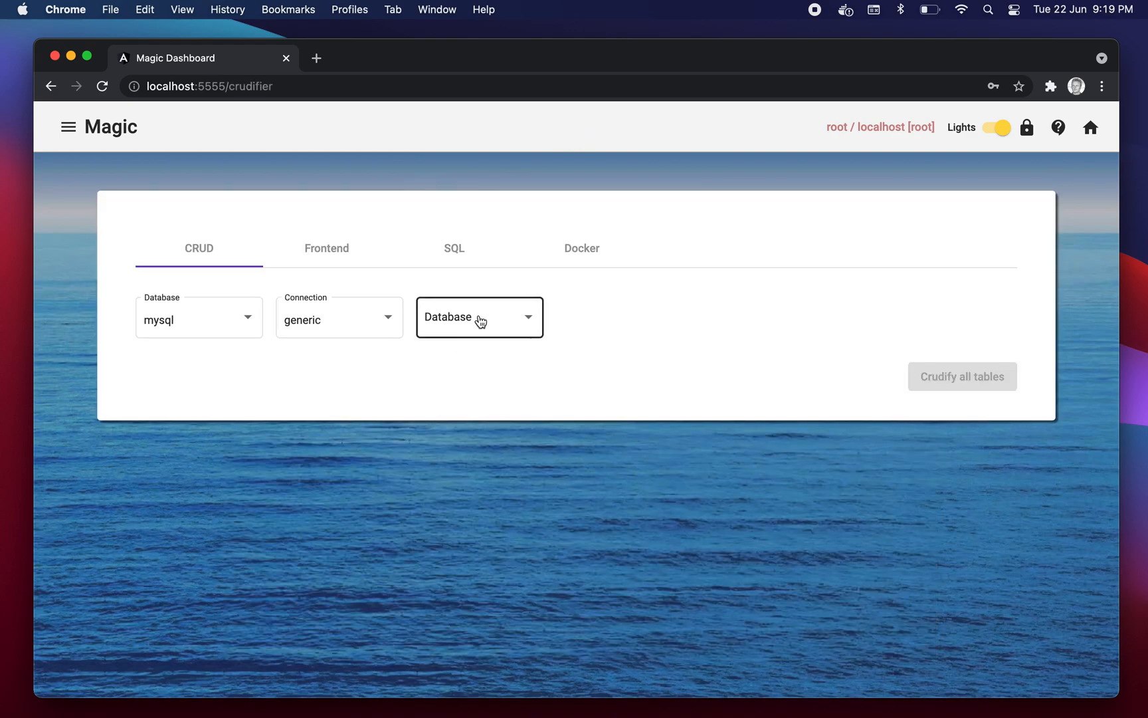
{"action": "left_click", "coordinate": [480, 322]}
{"action": "left_click", "coordinate": [477, 323]}
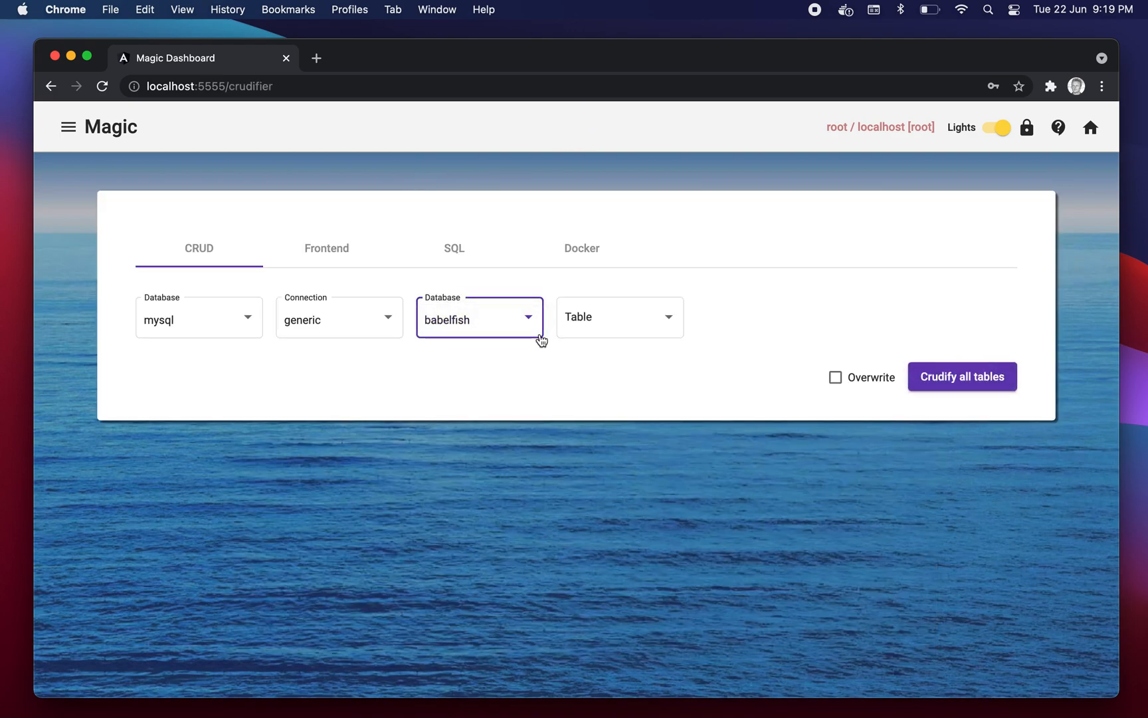
{"action": "left_click", "coordinate": [634, 316]}
{"action": "left_click", "coordinate": [627, 328]}
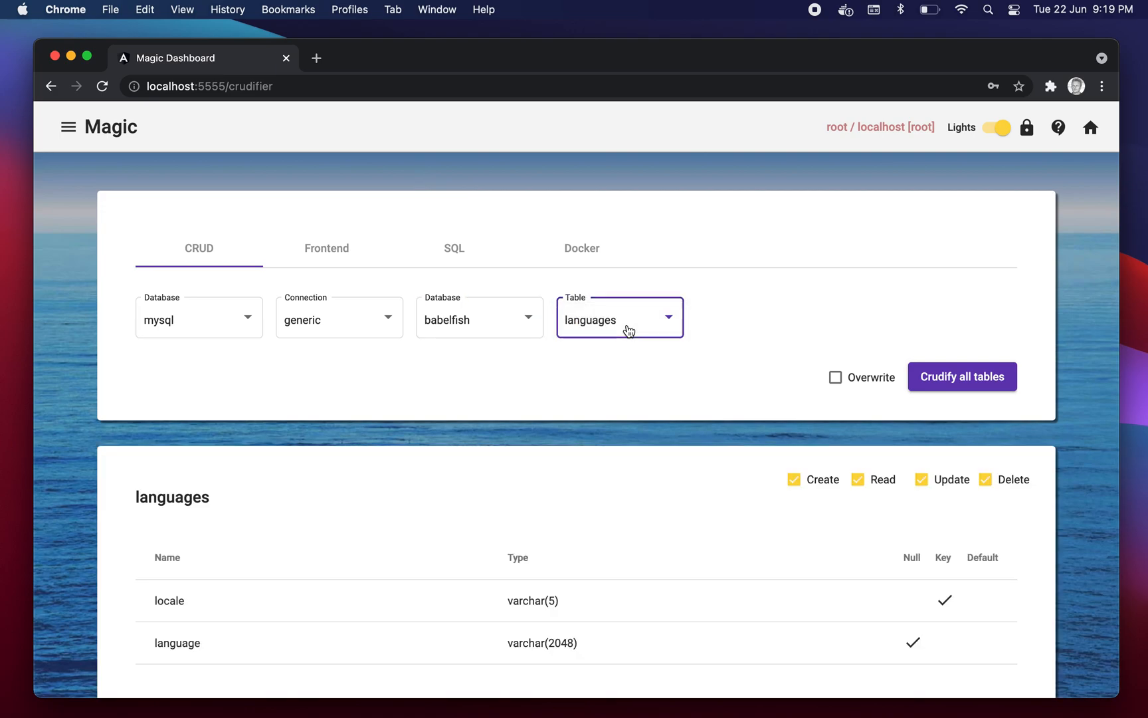
{"action": "scroll", "coordinate": [631, 555], "scroll_direction": "down", "scroll_amount": 3}
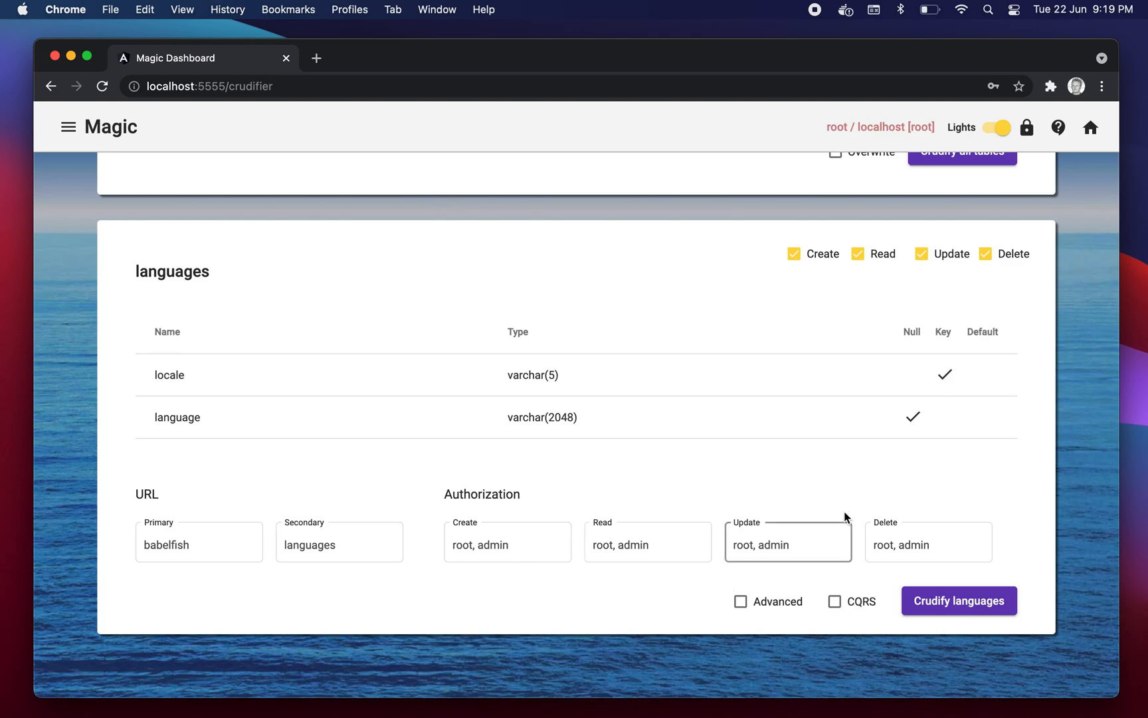
{"action": "left_click", "coordinate": [850, 606]}
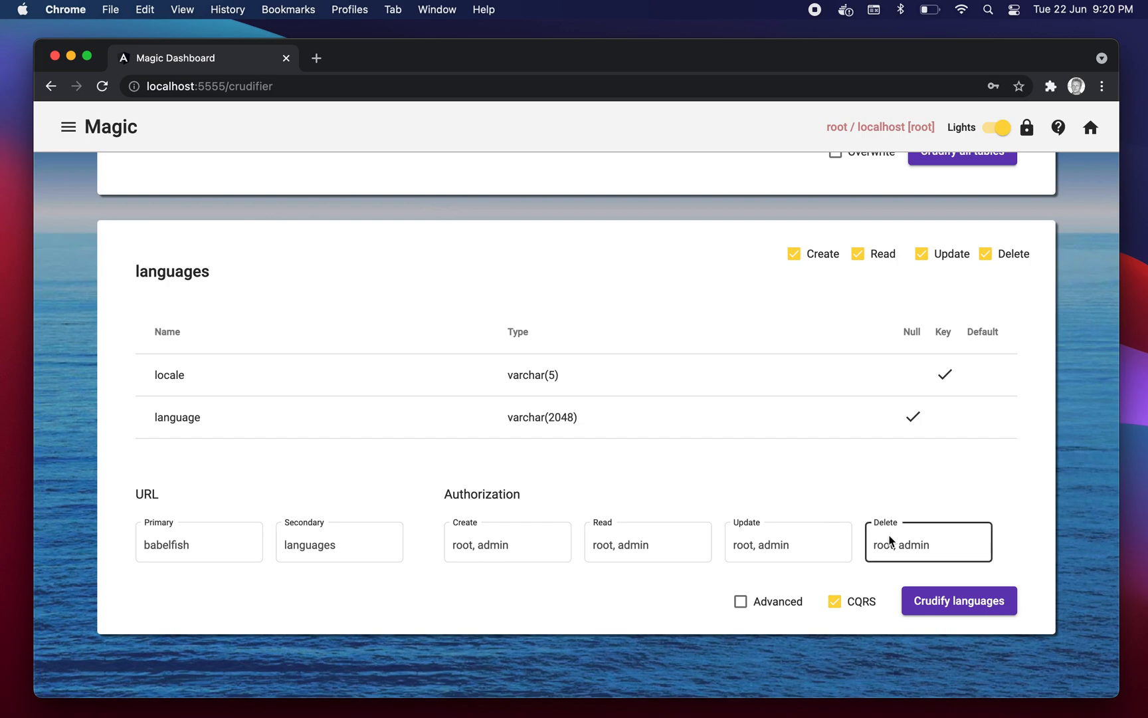
{"action": "left_click", "coordinate": [944, 609]}
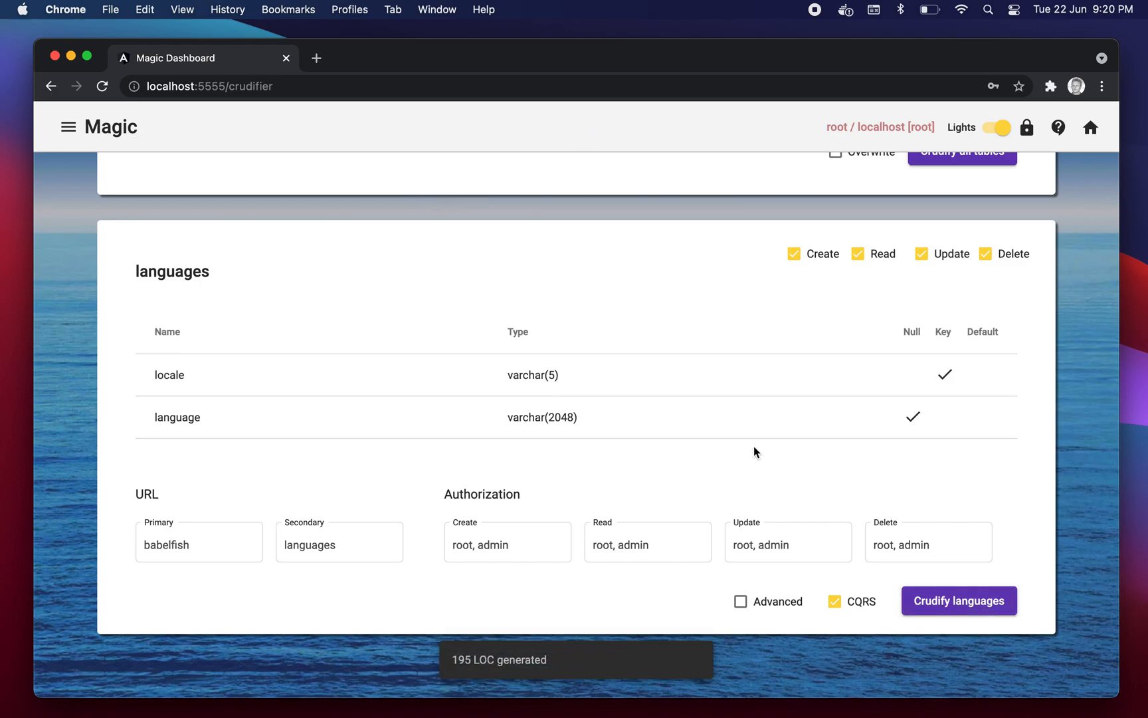
- Generate CRUD endpoints for the translations table of the babelfish database with CQRS enabled
{"action": "scroll", "coordinate": [753, 452], "scroll_direction": "up", "scroll_amount": 4}
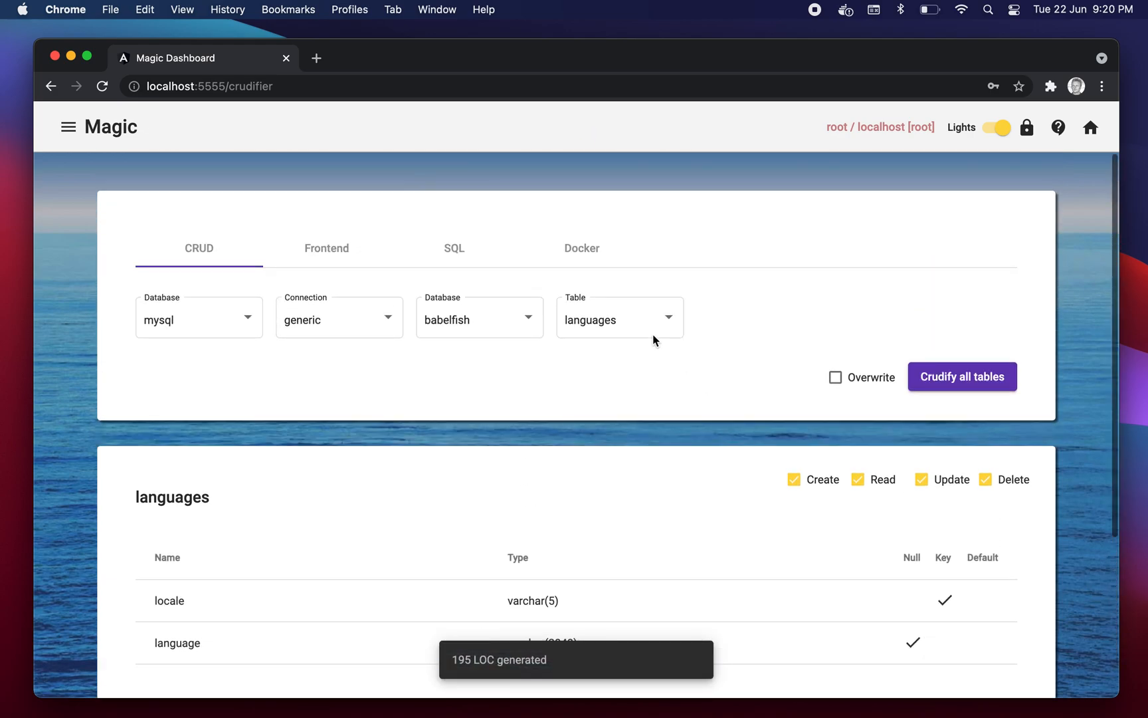
{"action": "left_click", "coordinate": [611, 299]}
{"action": "left_click", "coordinate": [610, 354]}
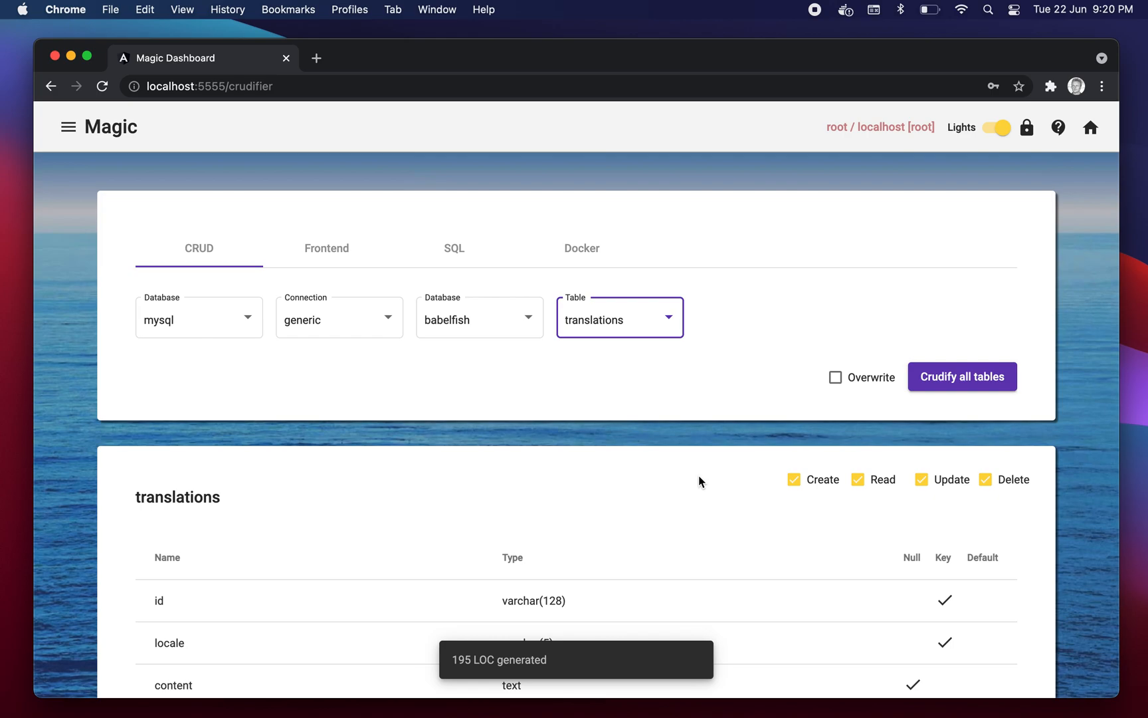
{"action": "scroll", "coordinate": [699, 475], "scroll_direction": "down", "scroll_amount": 4}
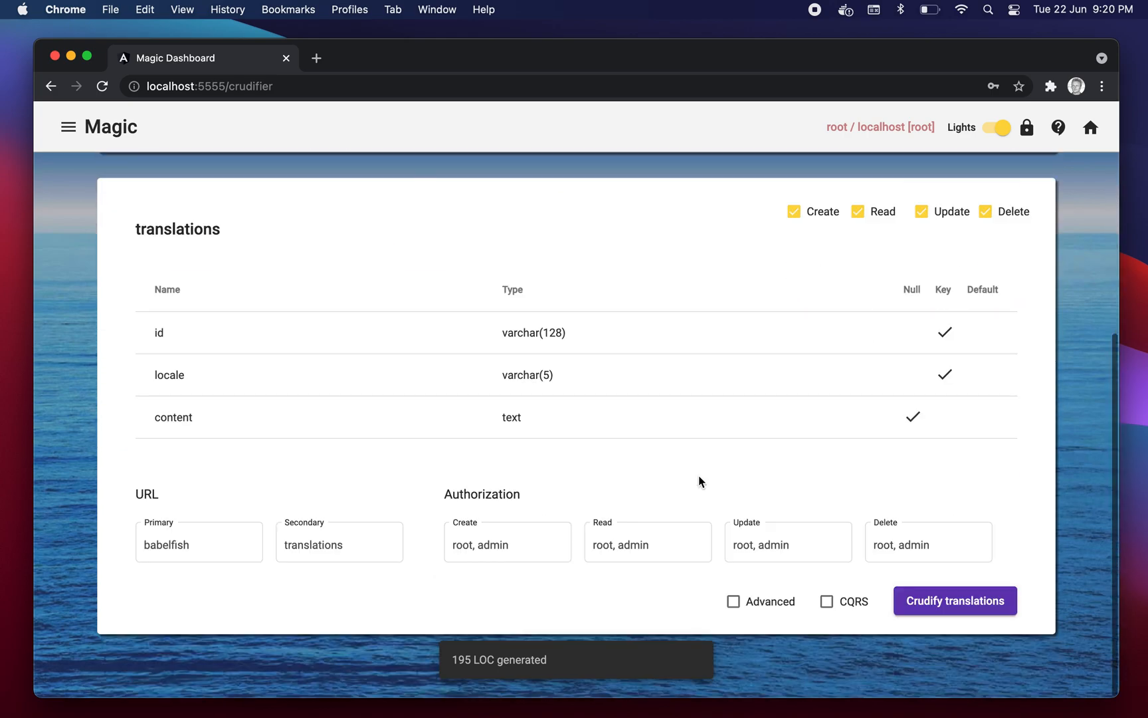
{"action": "left_click", "coordinate": [843, 606]}
{"action": "left_click", "coordinate": [939, 601]}
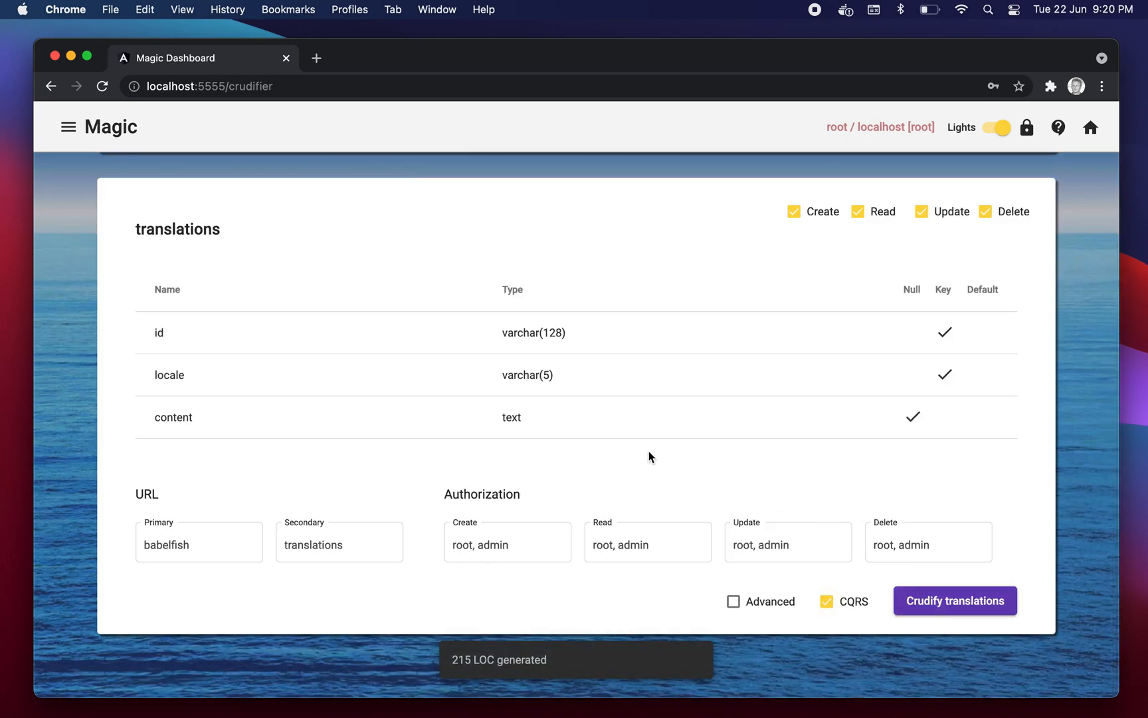
{"action": "scroll", "coordinate": [648, 452], "scroll_direction": "up", "scroll_amount": 4}
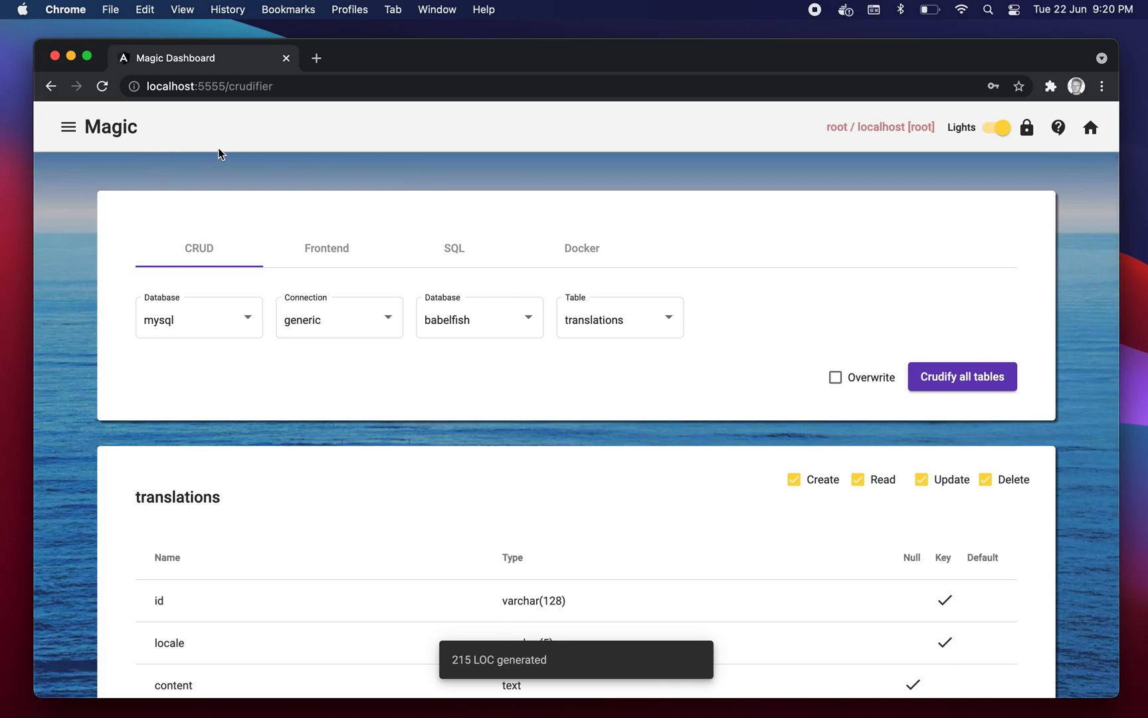
- Open the endpoints overview and filter it by "babelfish"
{"action": "left_click", "coordinate": [1091, 128]}
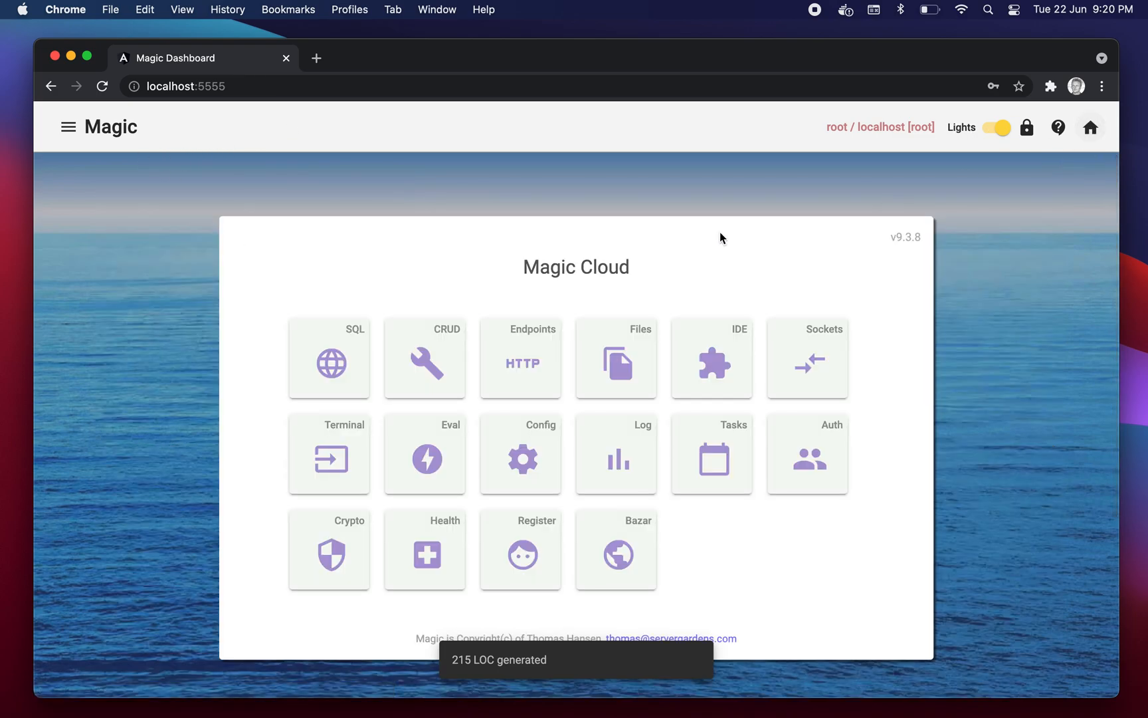
{"action": "left_click", "coordinate": [523, 362]}
{"action": "left_click", "coordinate": [476, 255]}
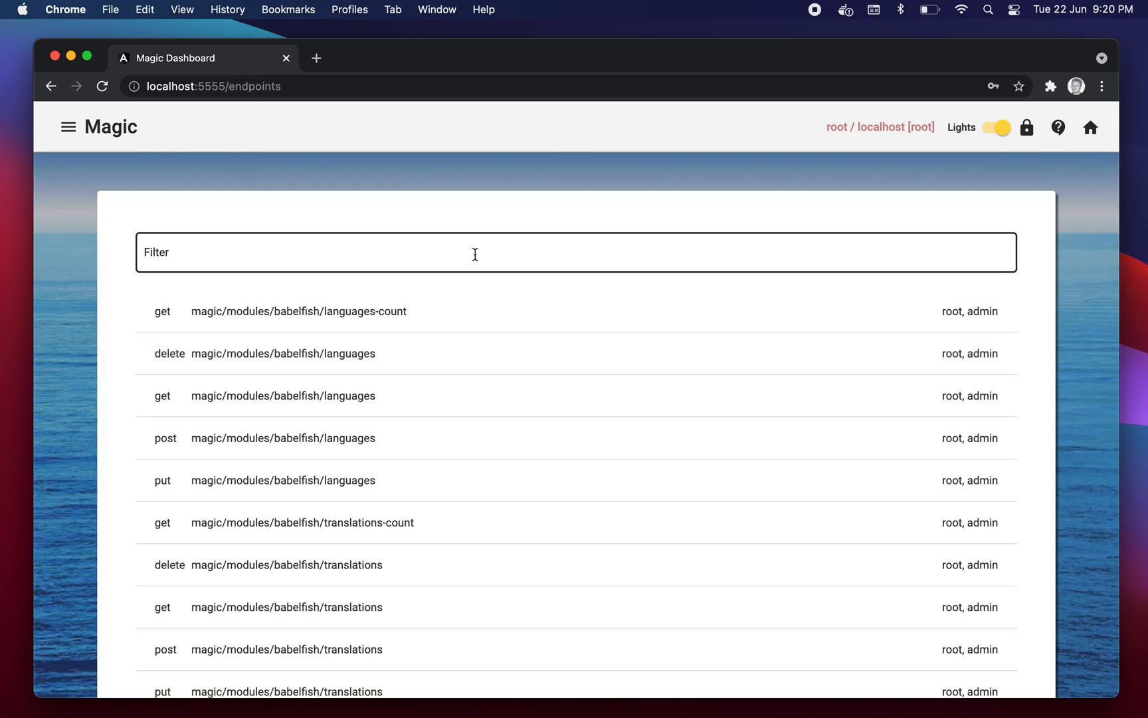
{"action": "type", "text": "babelfish"}
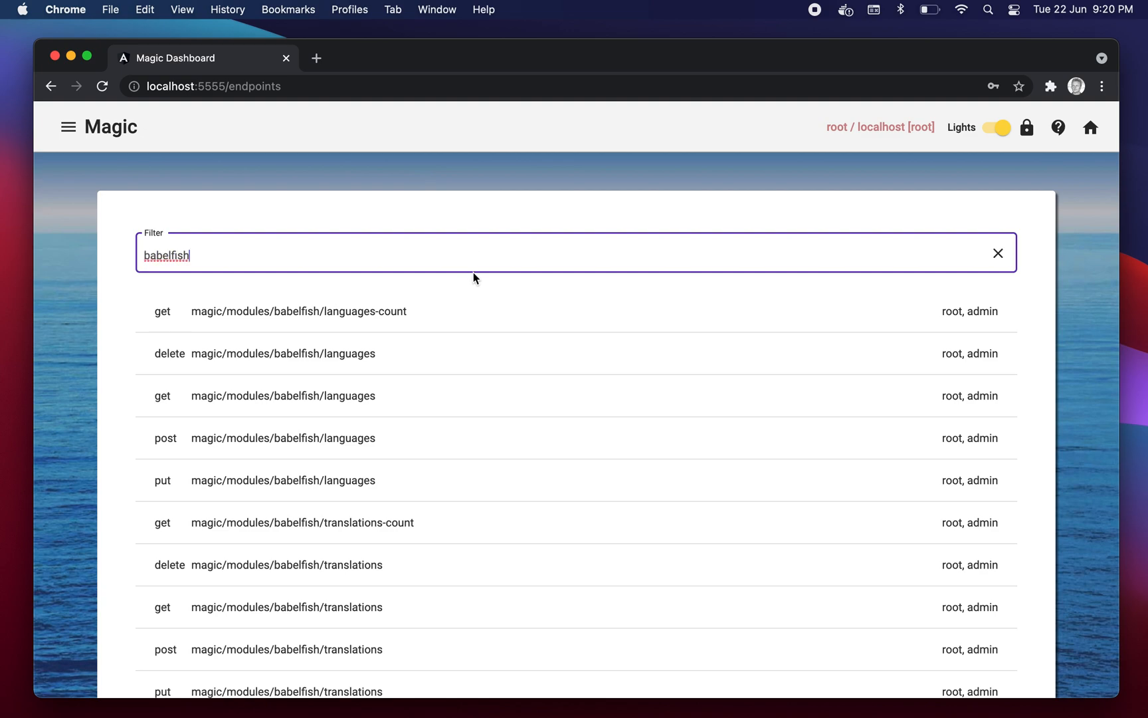
- Expand the delete endpoint for babelfish/languages, review its description and select the message name babelfish.languages.delete
{"action": "left_click", "coordinate": [400, 371]}
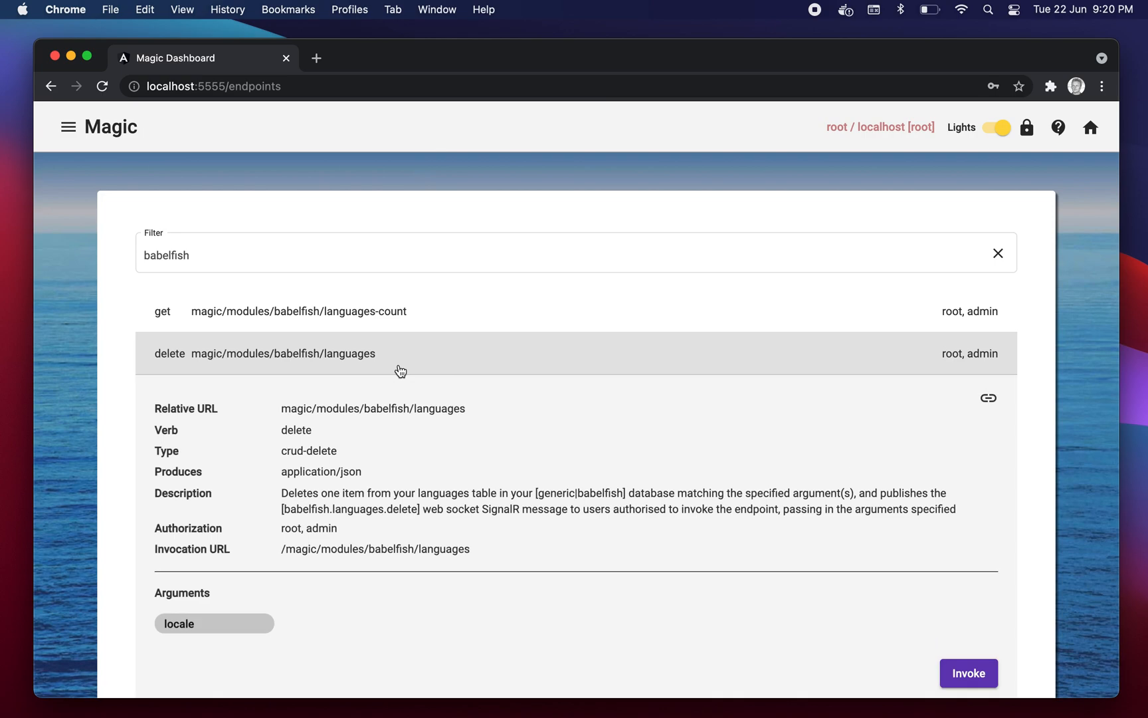
{"action": "scroll", "coordinate": [399, 372], "scroll_direction": "down", "scroll_amount": 1}
{"action": "left_click_drag", "start_coordinate": [282, 437], "coordinate": [943, 455]}
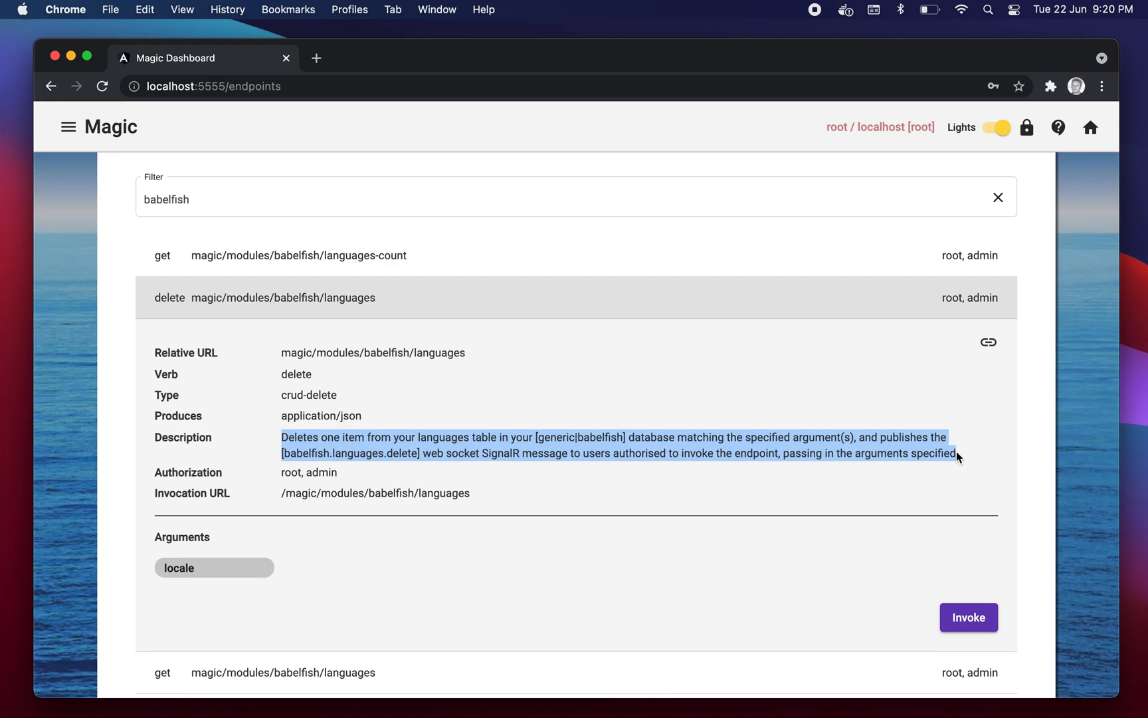
{"action": "left_click", "coordinate": [417, 452]}
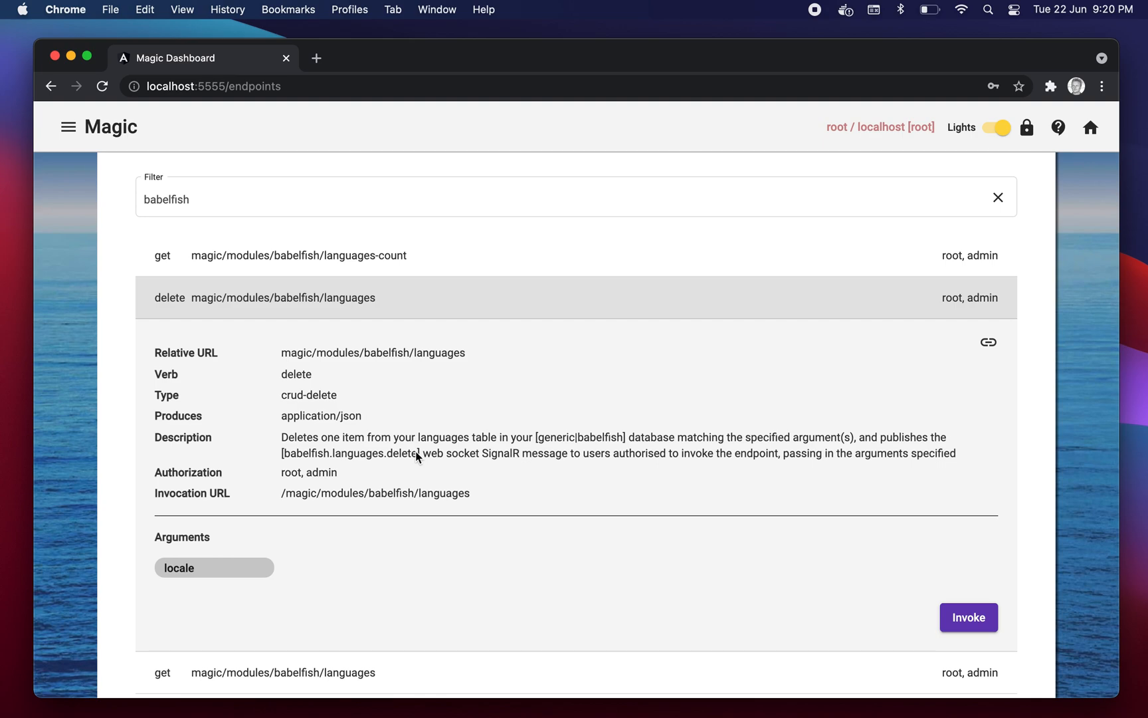
{"action": "left_click_drag", "start_coordinate": [417, 454], "coordinate": [294, 457]}
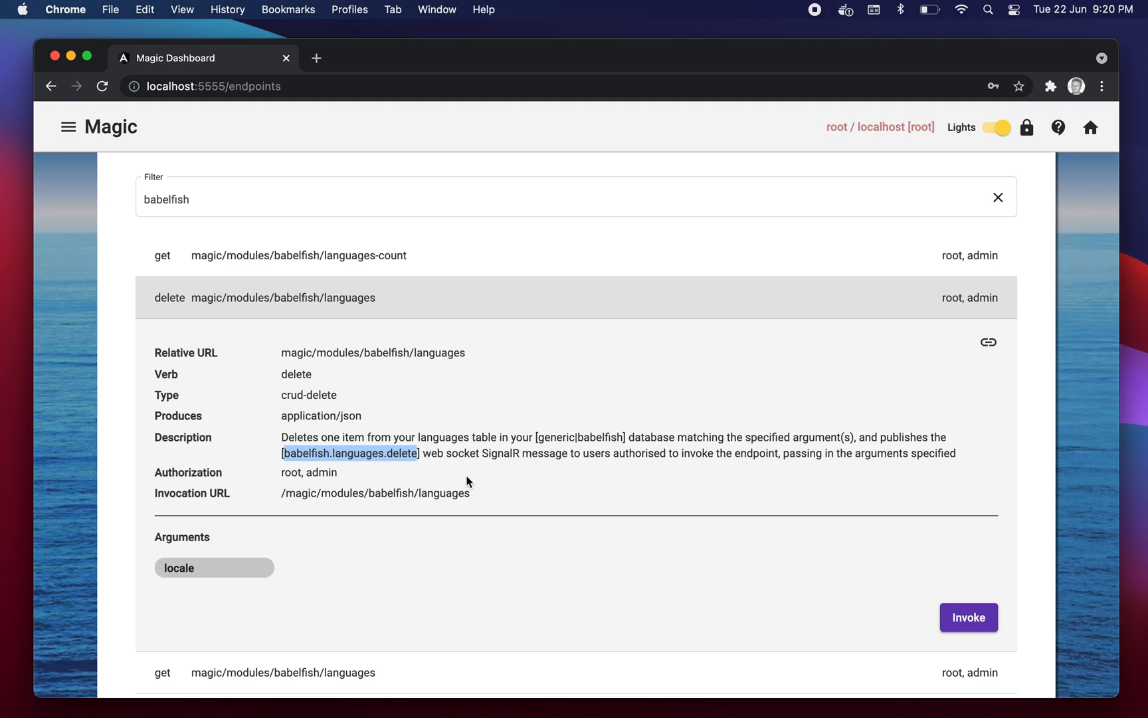
- Open the Sockets page in a new browser tab and move that tab before the endpoints tab
{"action": "left_click", "coordinate": [105, 128]}
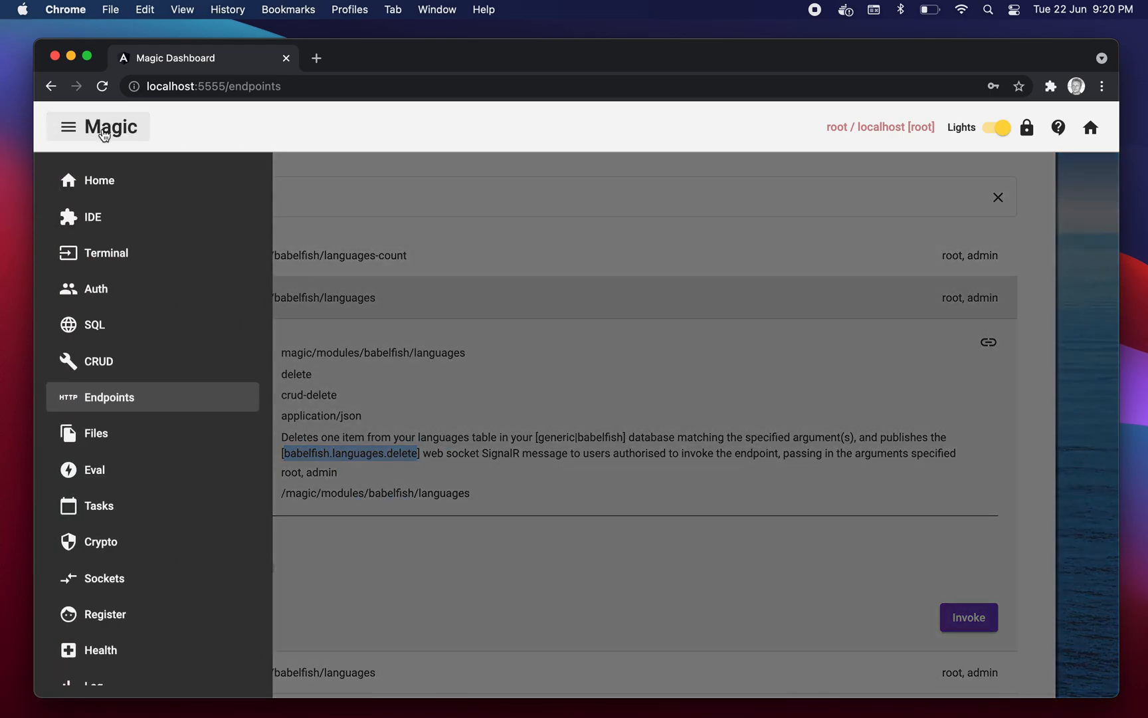
{"action": "scroll", "coordinate": [125, 407], "scroll_direction": "down", "scroll_amount": 2}
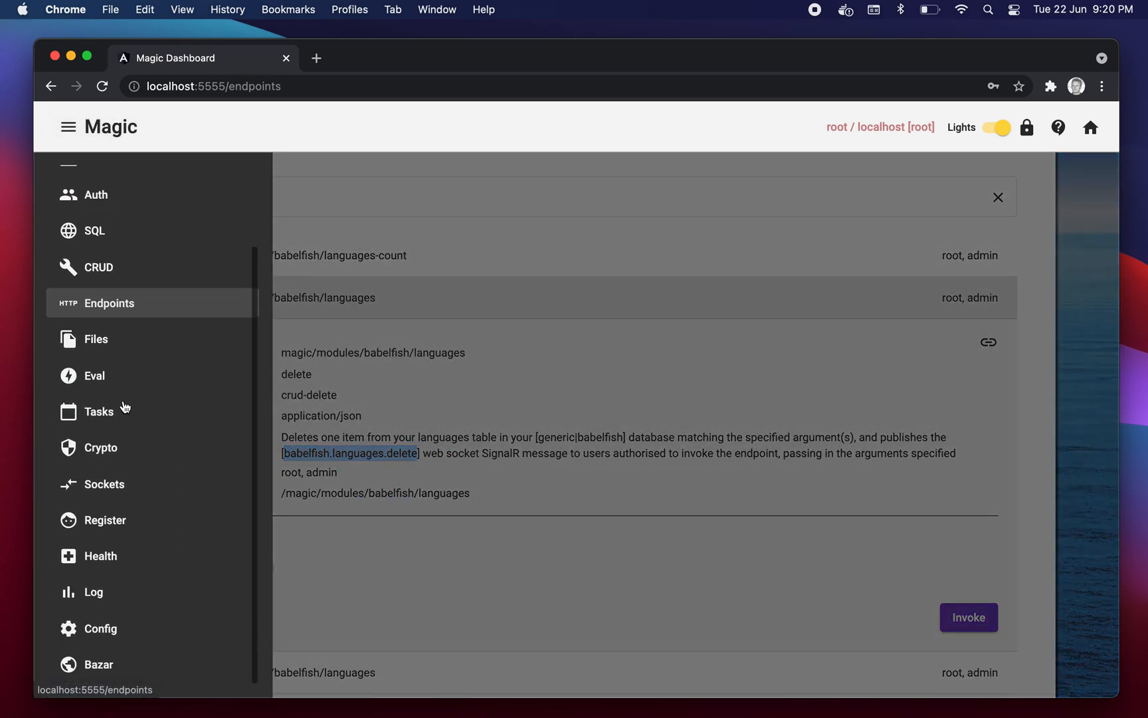
{"action": "left_click", "coordinate": [97, 493], "text": "super"}
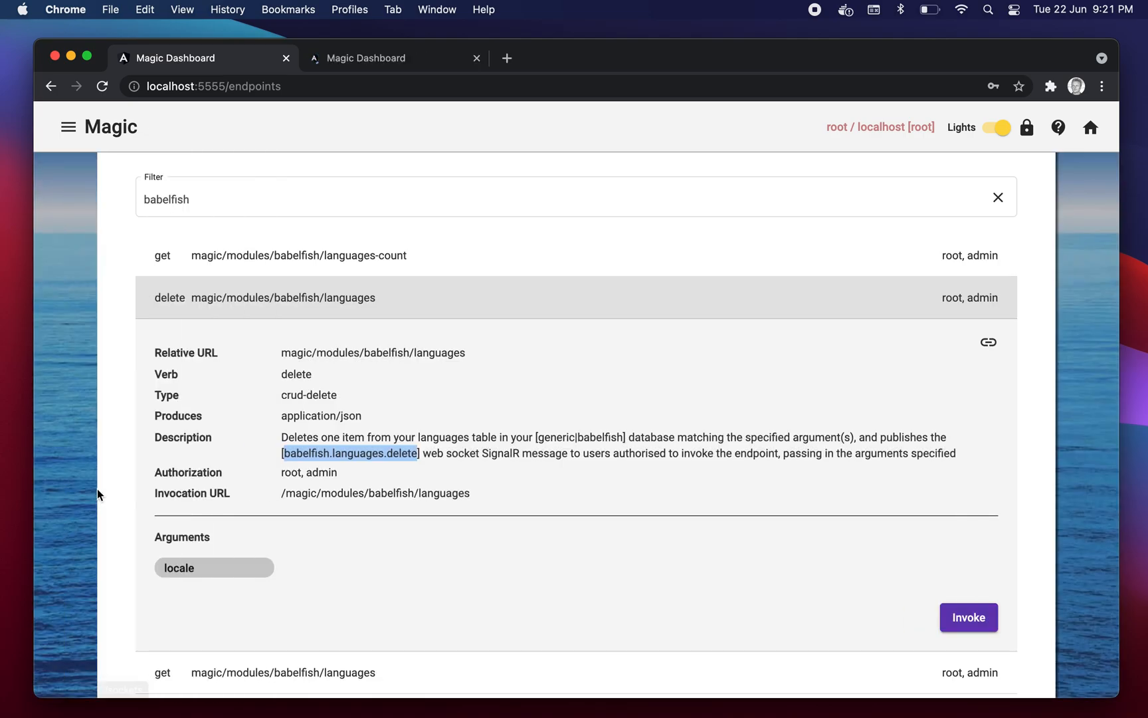
{"action": "left_click", "coordinate": [378, 60]}
{"action": "left_click_drag", "start_coordinate": [377, 61], "coordinate": [219, 61]}
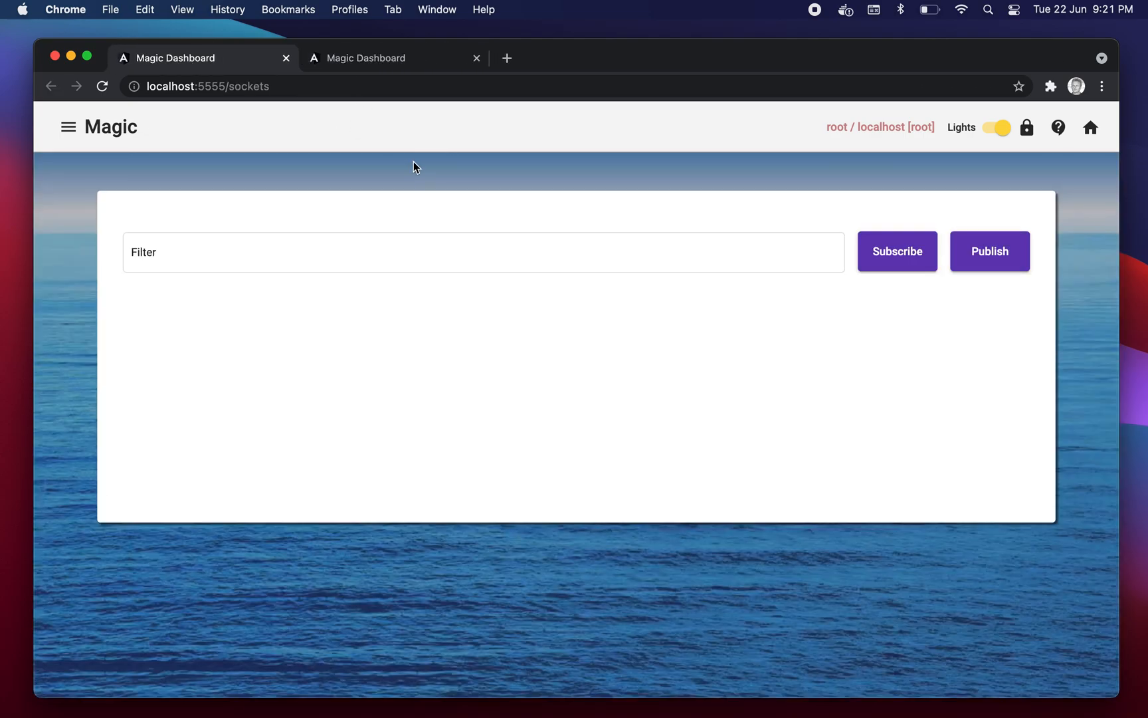
- Subscribe to the socket message babelfish.languages.delete
{"action": "left_click", "coordinate": [882, 258]}
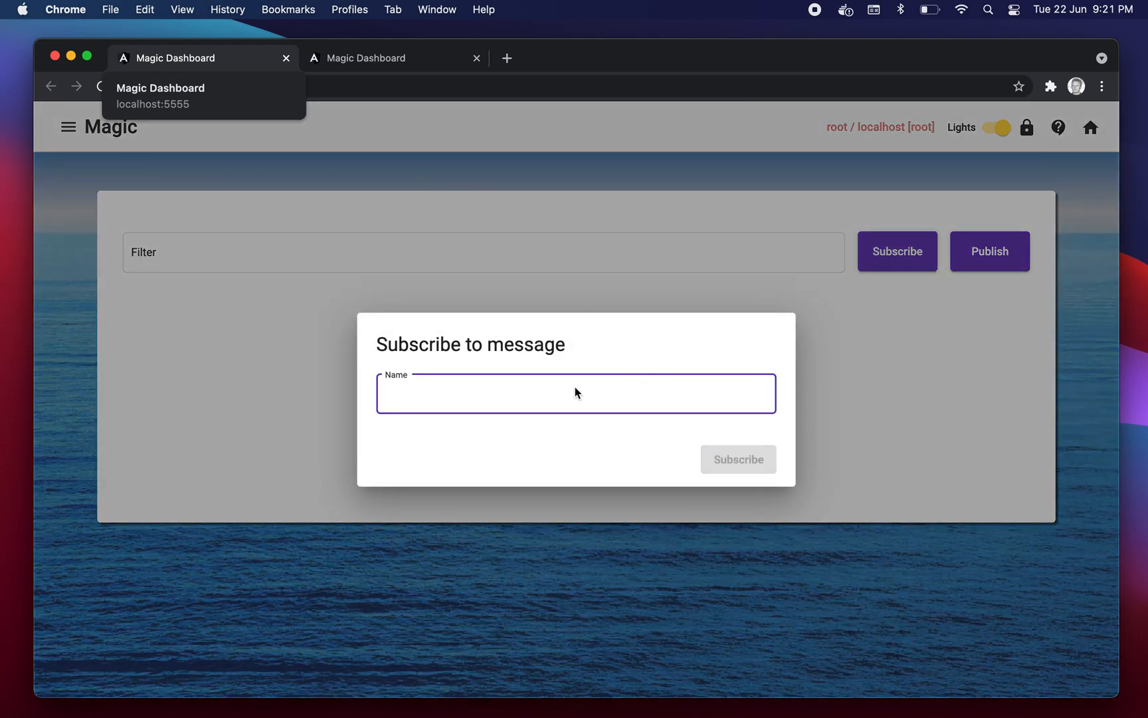
{"action": "left_click", "coordinate": [508, 457]}
{"action": "left_click", "coordinate": [525, 397]}
{"action": "type", "text": "babelfish.languages.delete"}
{"action": "left_click", "coordinate": [736, 499]}
{"action": "left_click", "coordinate": [735, 457]}
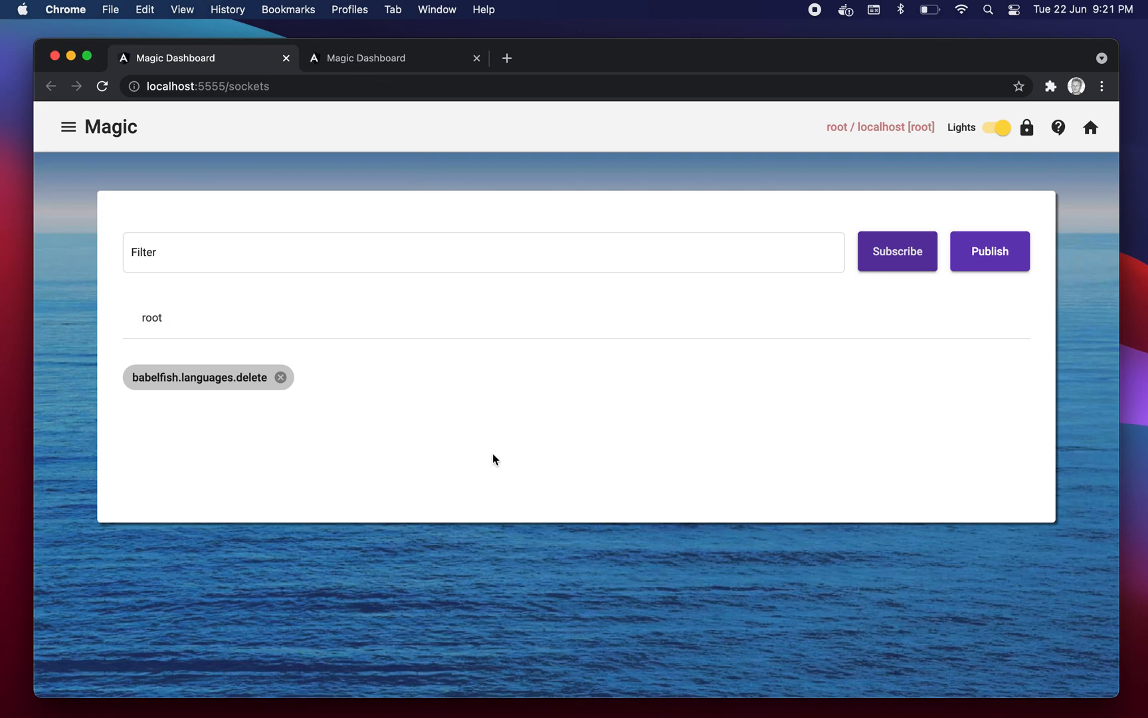
- Subscribe to the socket message babelfish.languages.put
{"action": "left_click", "coordinate": [886, 255]}
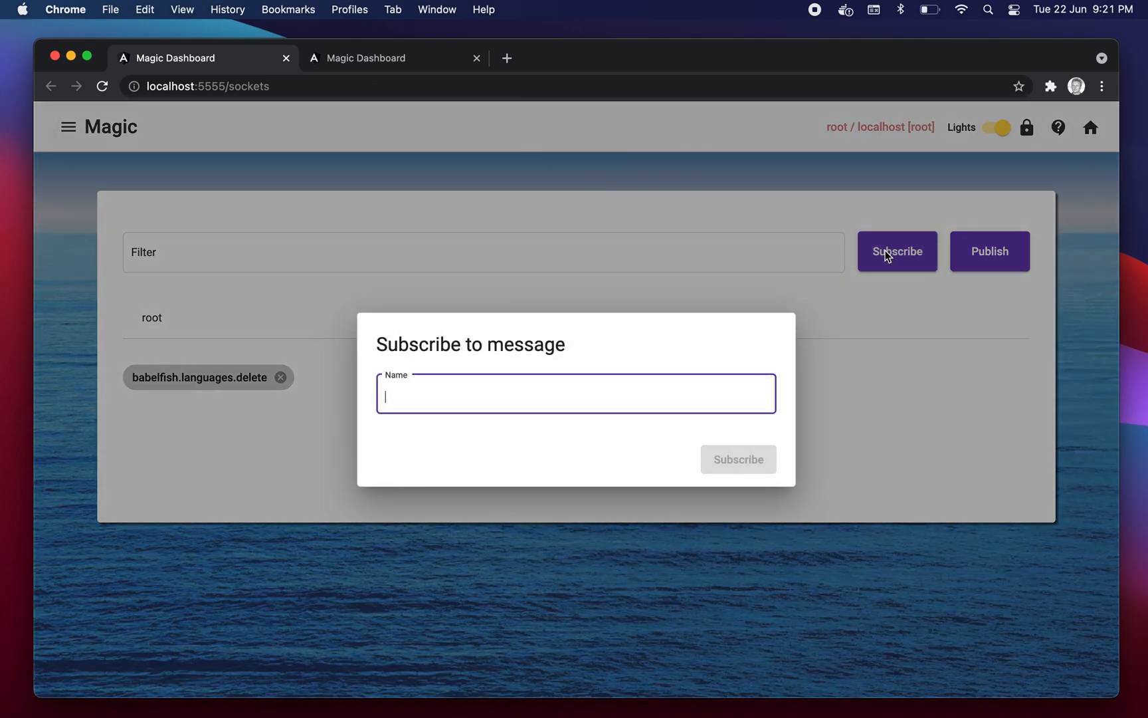
{"action": "type", "text": "babelfish.languages.delete"}
{"action": "key", "text": "shift+alt+Left"}
{"action": "type", "text": "put"}
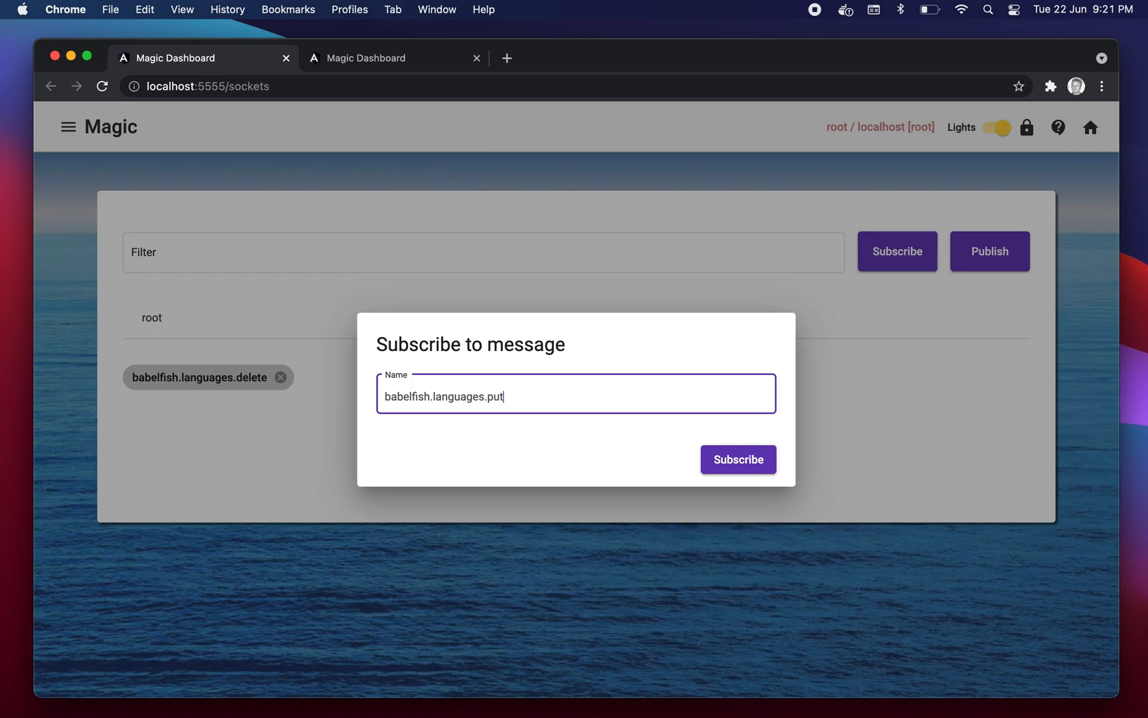
{"action": "left_click", "coordinate": [752, 459]}
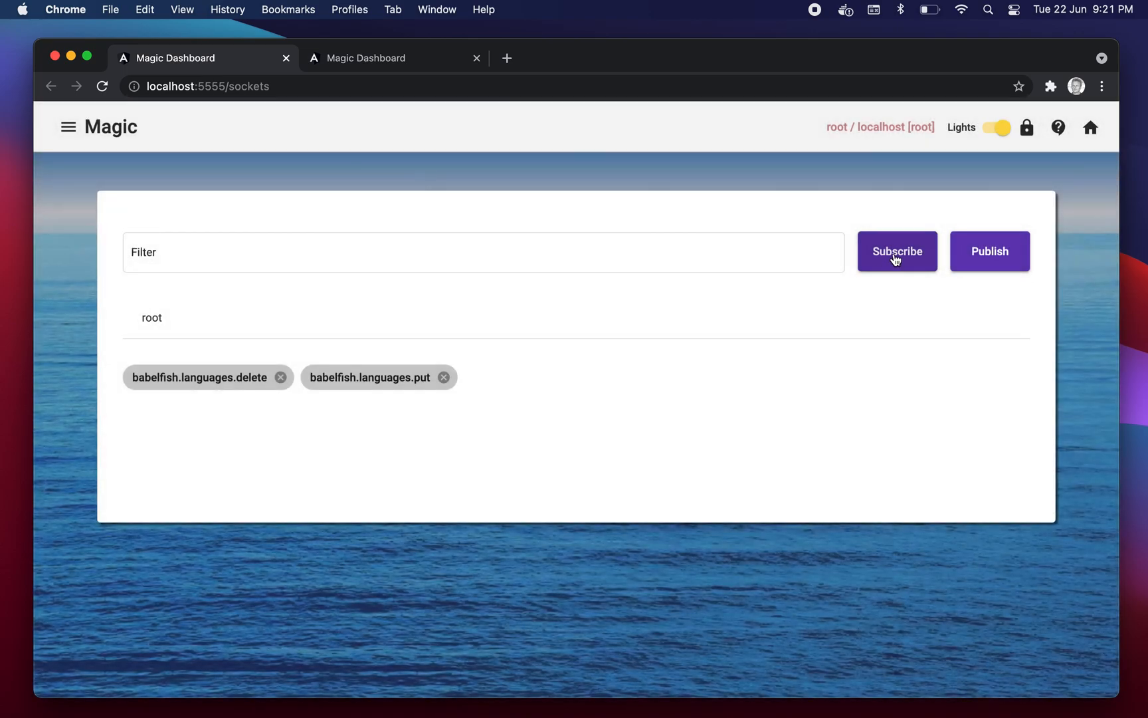
- Subscribe to the socket message babelfish.languages.post
{"action": "left_click", "coordinate": [894, 253]}
{"action": "type", "text": "babelfish.languages.delete"}
{"action": "key", "text": "shift+alt+Left"}
{"action": "type", "text": "post"}
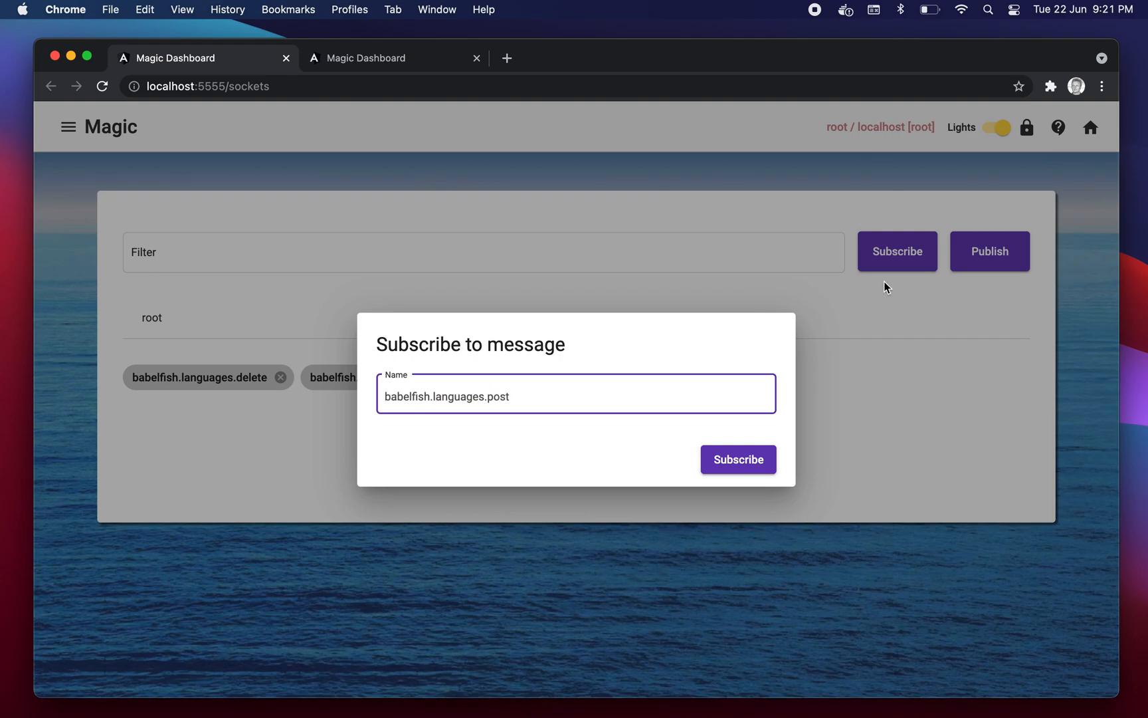
{"action": "left_click", "coordinate": [733, 459]}
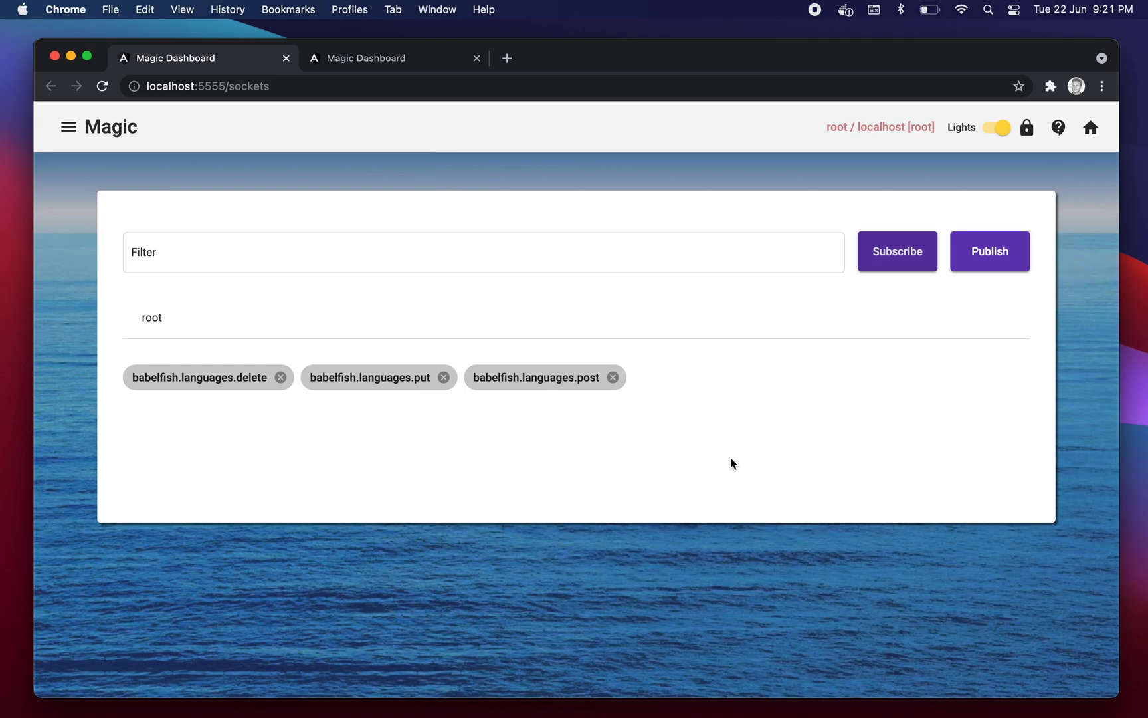
- Arrange the Sockets and endpoints pages in separate side-by-side browser windows, minimizing the Terminal and Finder windows behind them
{"action": "left_click_drag", "start_coordinate": [1119, 518], "coordinate": [603, 510]}
{"action": "left_click", "coordinate": [756, 284]}
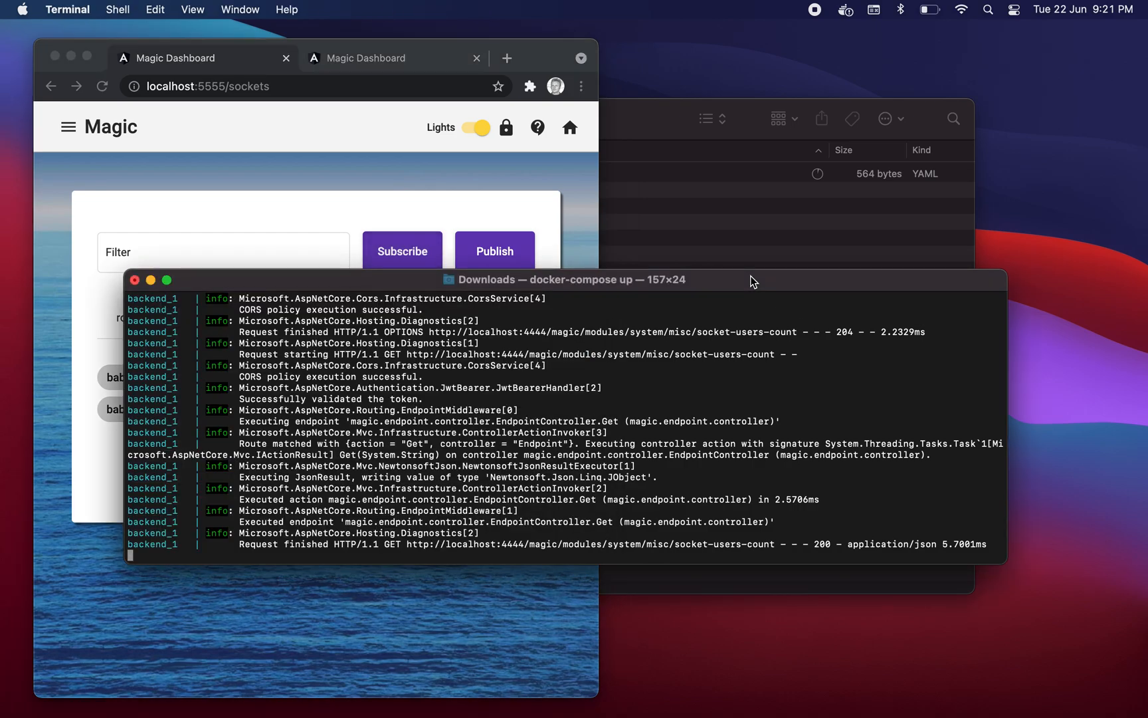
{"action": "left_click", "coordinate": [151, 280]}
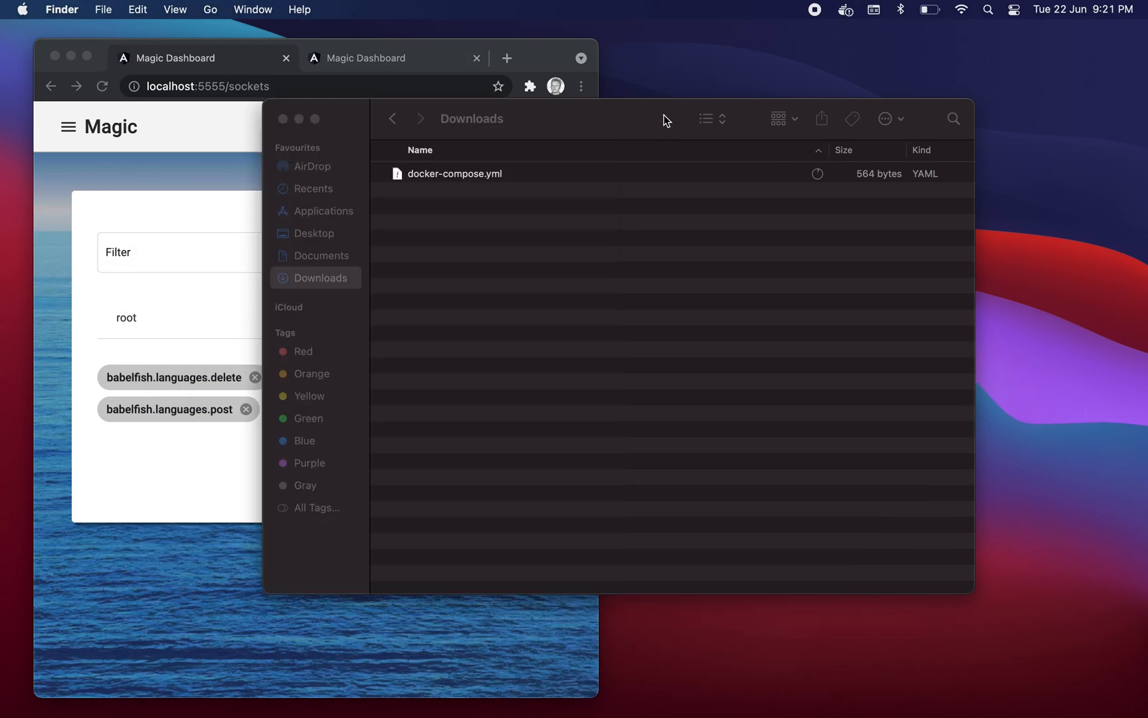
{"action": "left_click", "coordinate": [301, 119]}
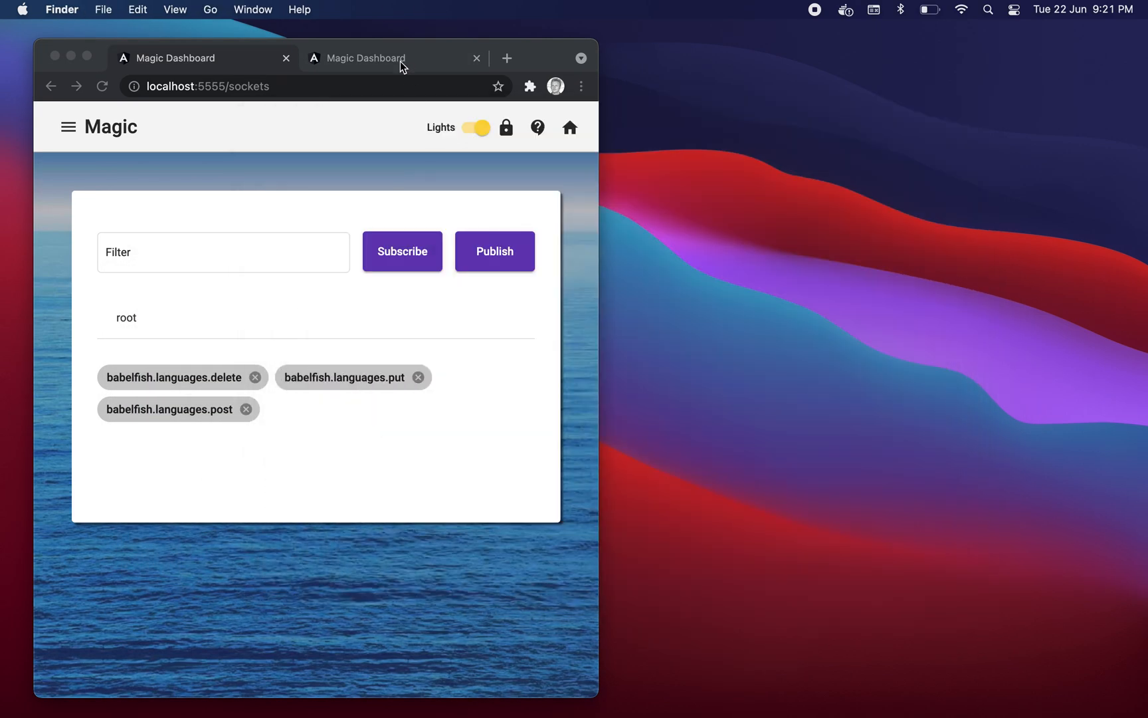
{"action": "left_click", "coordinate": [400, 61]}
{"action": "left_click_drag", "start_coordinate": [362, 63], "coordinate": [734, 61]}
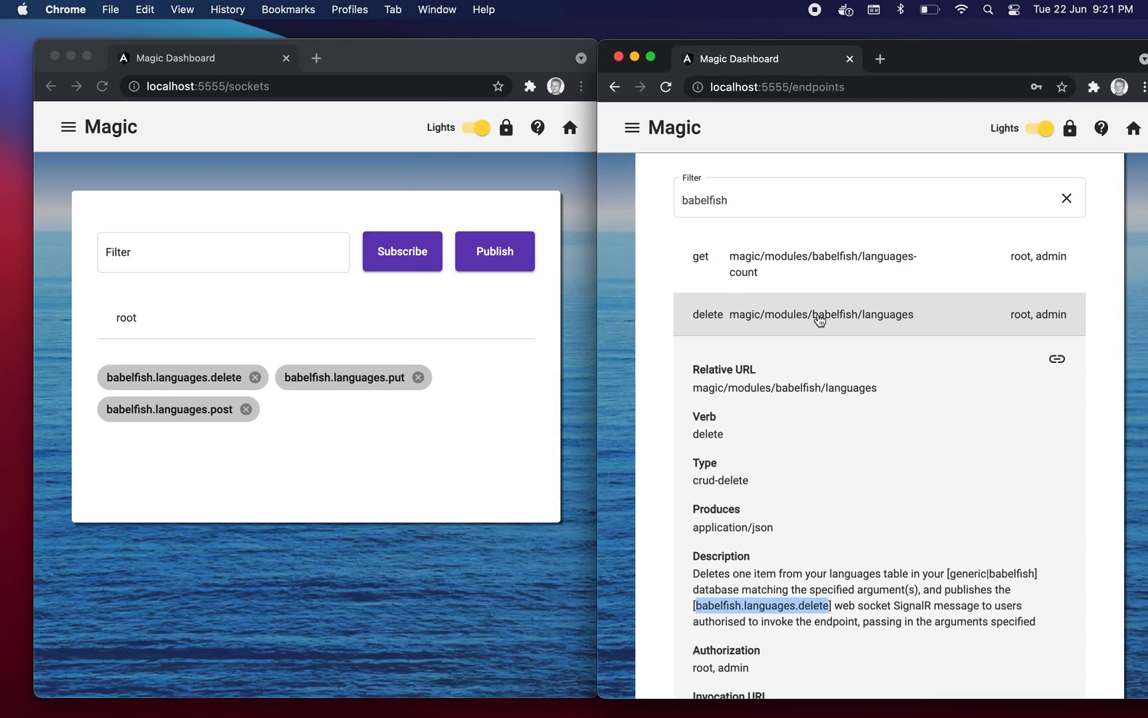
- Collapse the delete endpoint and narrow the endpoints filter to "babelfish/languages"
{"action": "scroll", "coordinate": [820, 320], "scroll_direction": "up", "scroll_amount": 2}
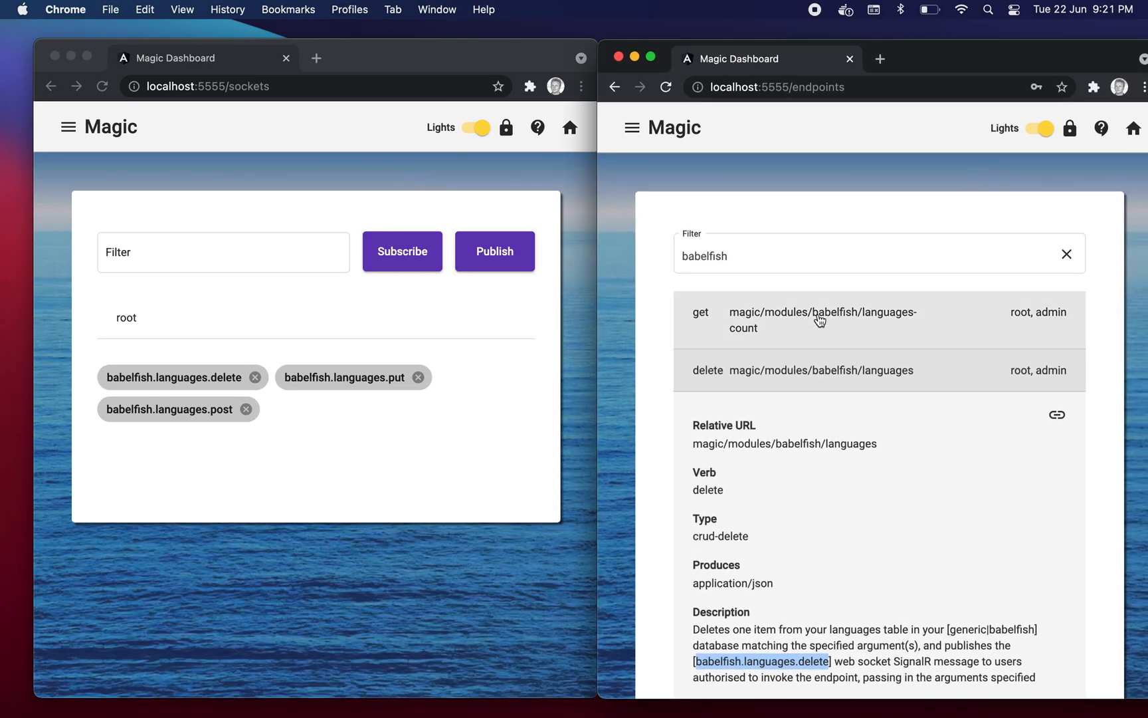
{"action": "left_click", "coordinate": [916, 378]}
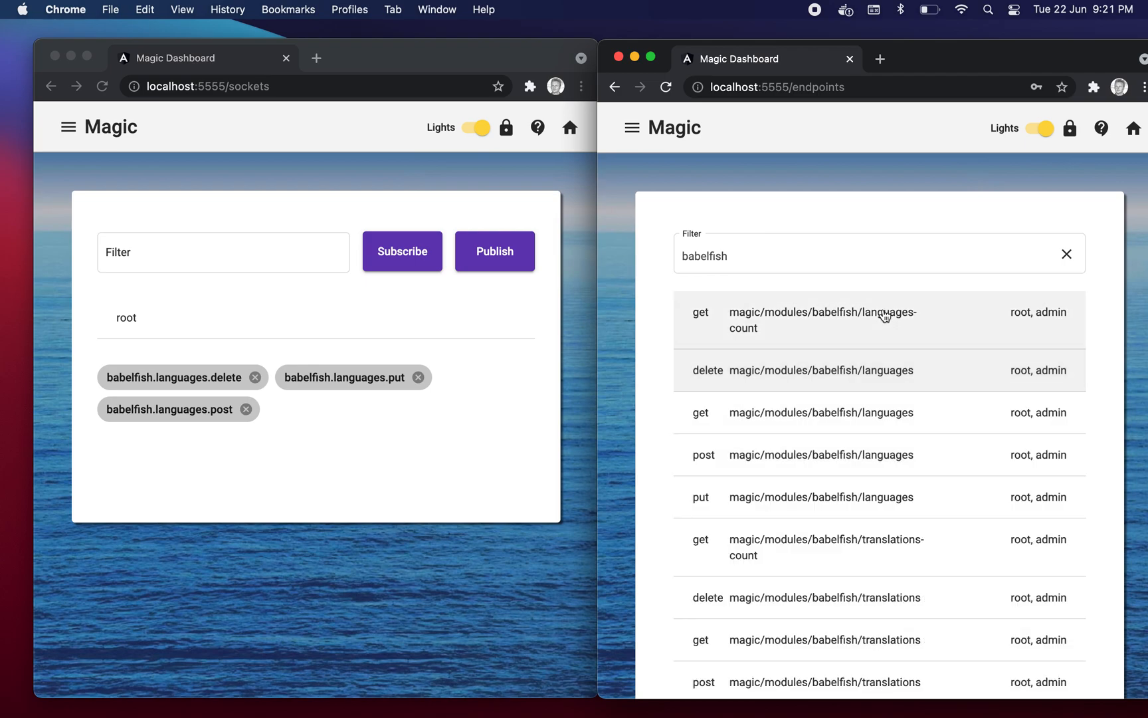
{"action": "left_click", "coordinate": [862, 263]}
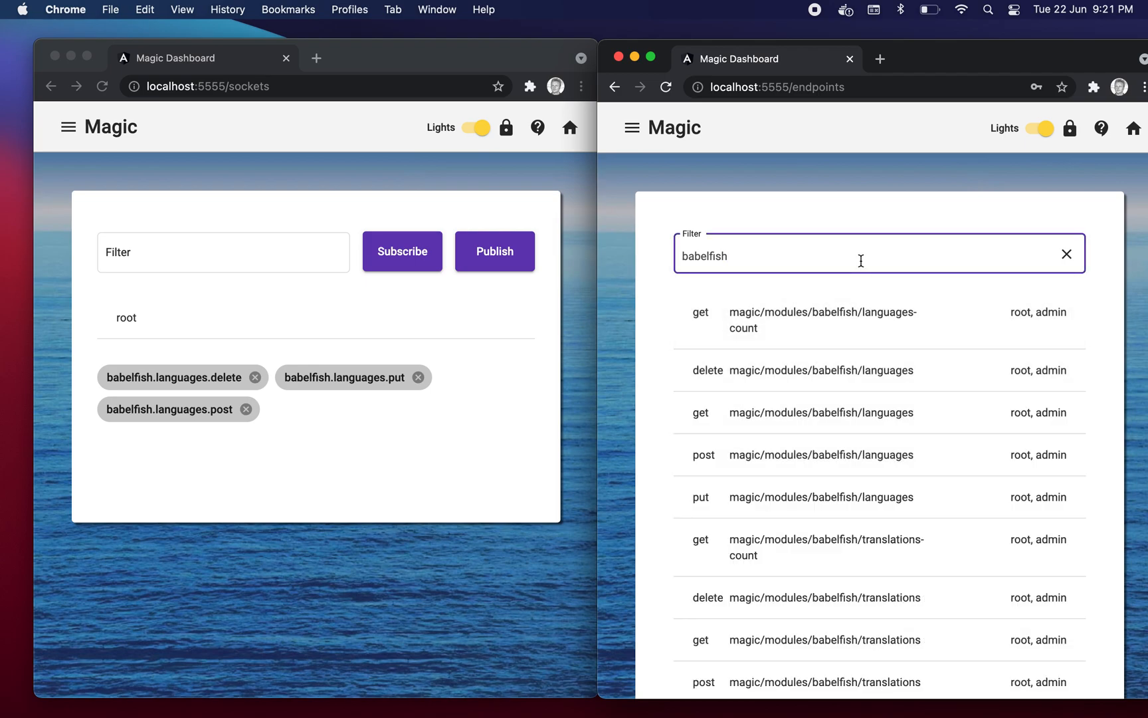
{"action": "type", "text": "/languages"}
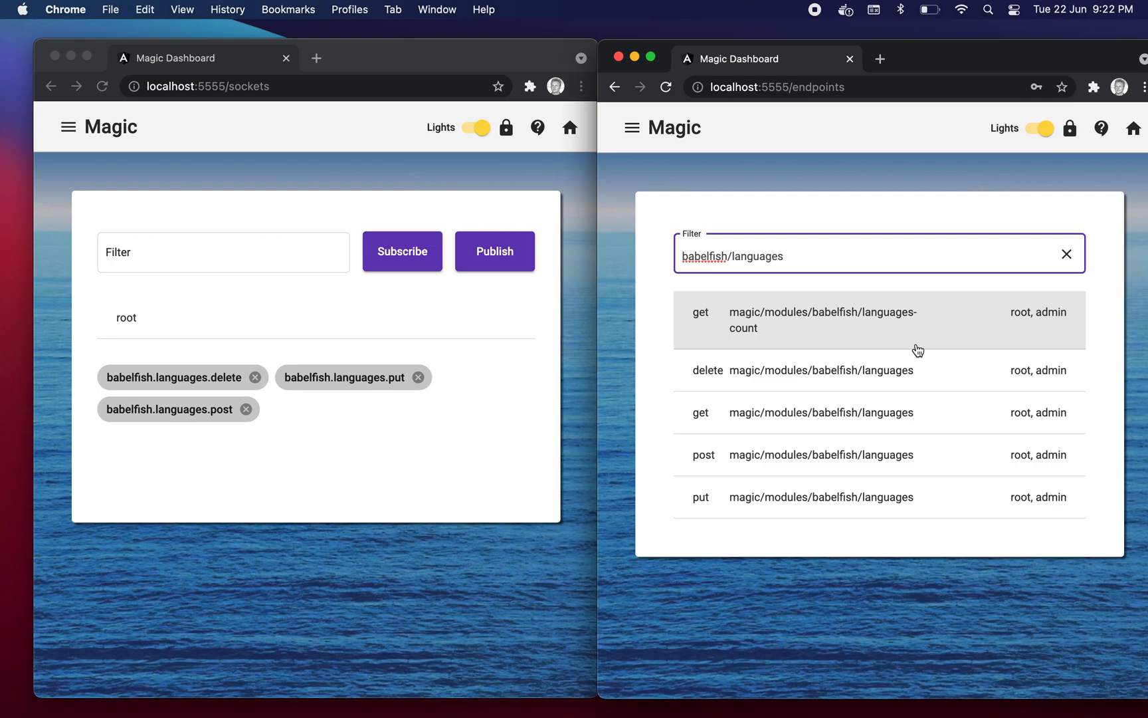
- Expand the get endpoint for babelfish/languages and invoke it without arguments
{"action": "left_click", "coordinate": [908, 412]}
{"action": "scroll", "coordinate": [1063, 529], "scroll_direction": "down", "scroll_amount": 5}
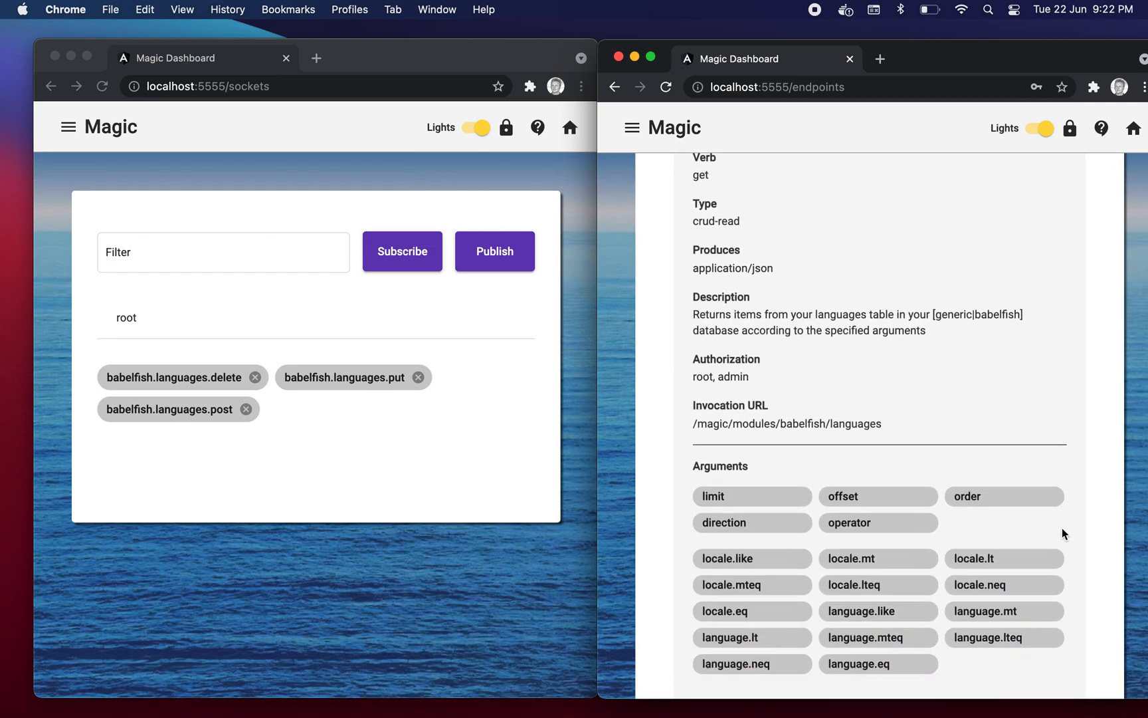
{"action": "left_click", "coordinate": [1034, 492]}
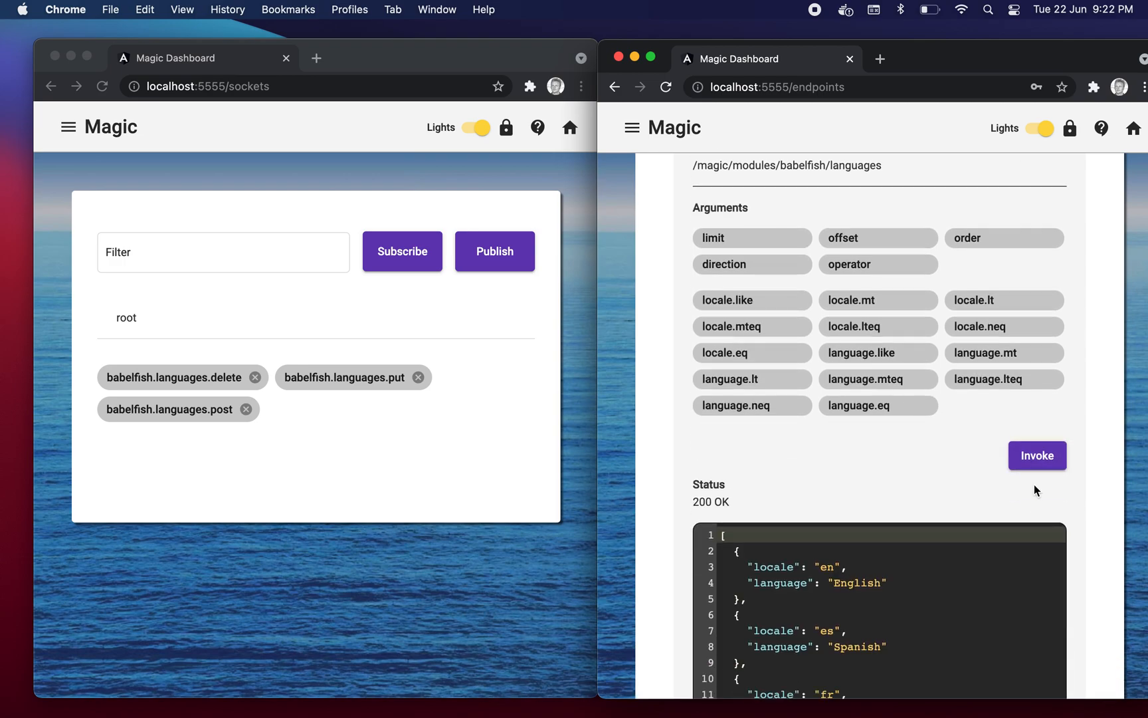
- Examine the language records in the get endpoint's JSON response through to the last entry
{"action": "left_click", "coordinate": [871, 407]}
{"action": "key", "text": "Down"}
{"action": "key", "text": "Down"}
{"action": "key", "text": "Down"}
{"action": "key", "text": "Down"}
{"action": "key", "text": "Down"}
{"action": "key", "text": "Down"}
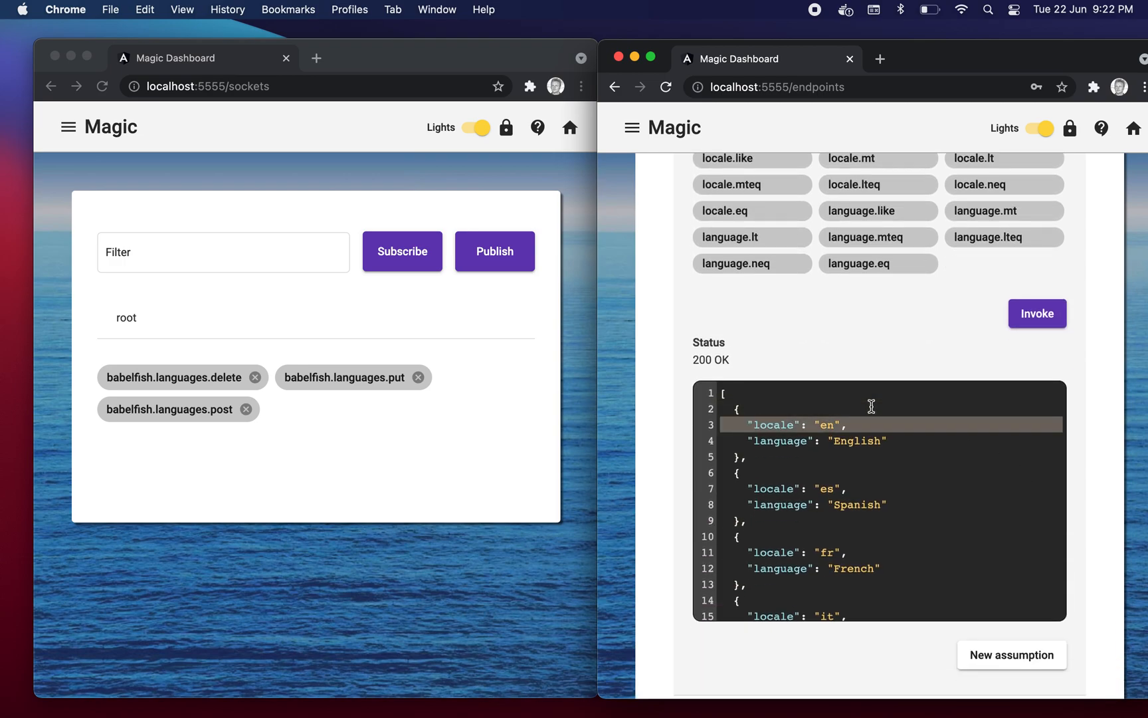
{"action": "key", "text": "Down"}
{"action": "key", "text": "Down"}
{"action": "key", "text": "Down"}
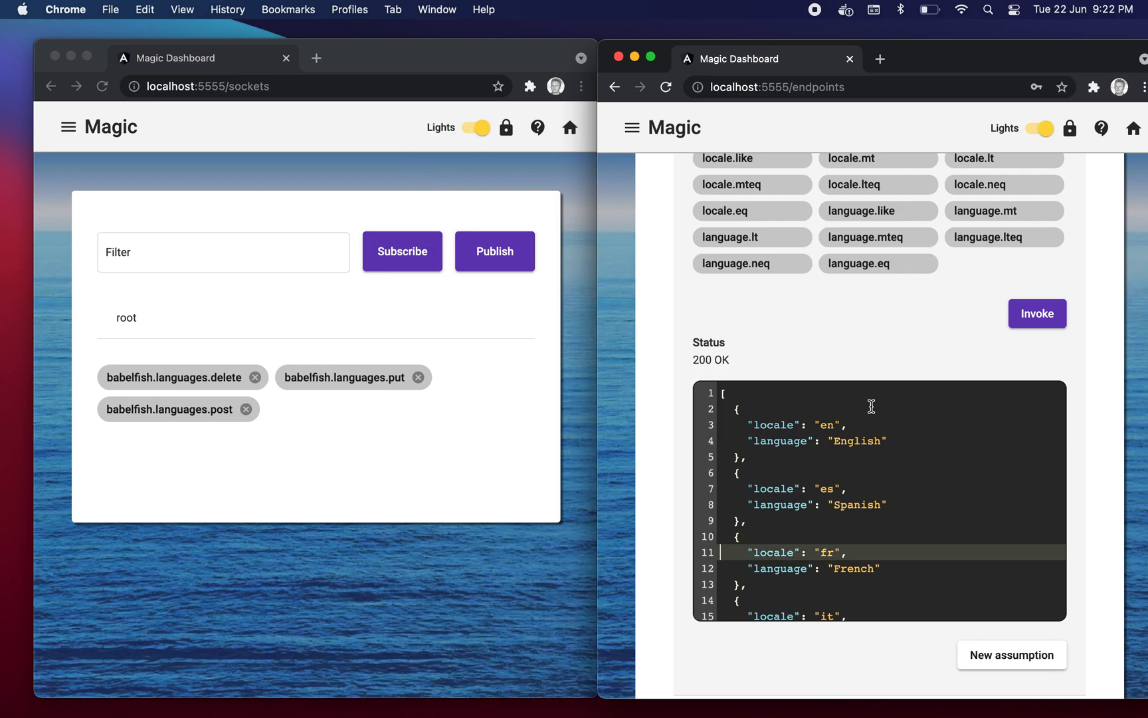
{"action": "scroll", "coordinate": [871, 406], "scroll_direction": "down", "scroll_amount": 3}
{"action": "key", "text": "Down"}
{"action": "key", "text": "Down"}
{"action": "key", "text": "Down"}
{"action": "key", "text": "Down"}
{"action": "key", "text": "Down"}
{"action": "key", "text": "Down"}
{"action": "key", "text": "Down"}
{"action": "key", "text": "Down"}
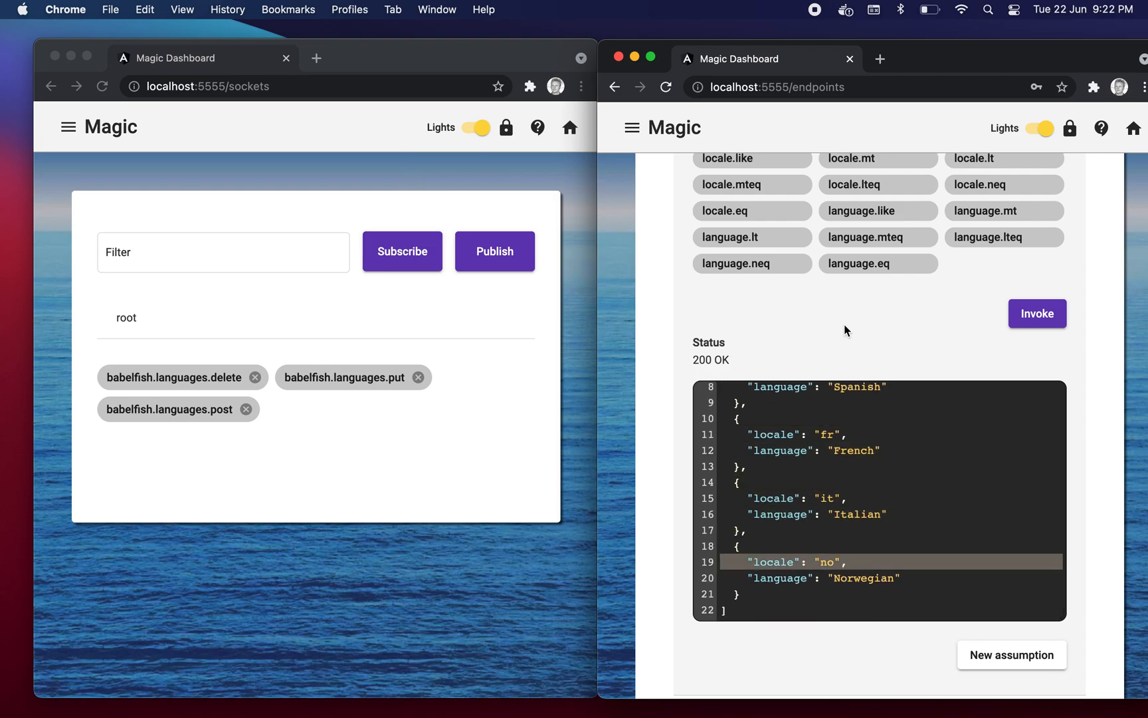
- Replace the expanded get endpoint with the post endpoint for babelfish/languages and select the message name babelfish.languages.post in its description
{"action": "scroll", "coordinate": [850, 335], "scroll_direction": "up", "scroll_amount": 4}
{"action": "scroll", "coordinate": [851, 335], "scroll_direction": "up", "scroll_amount": 5}
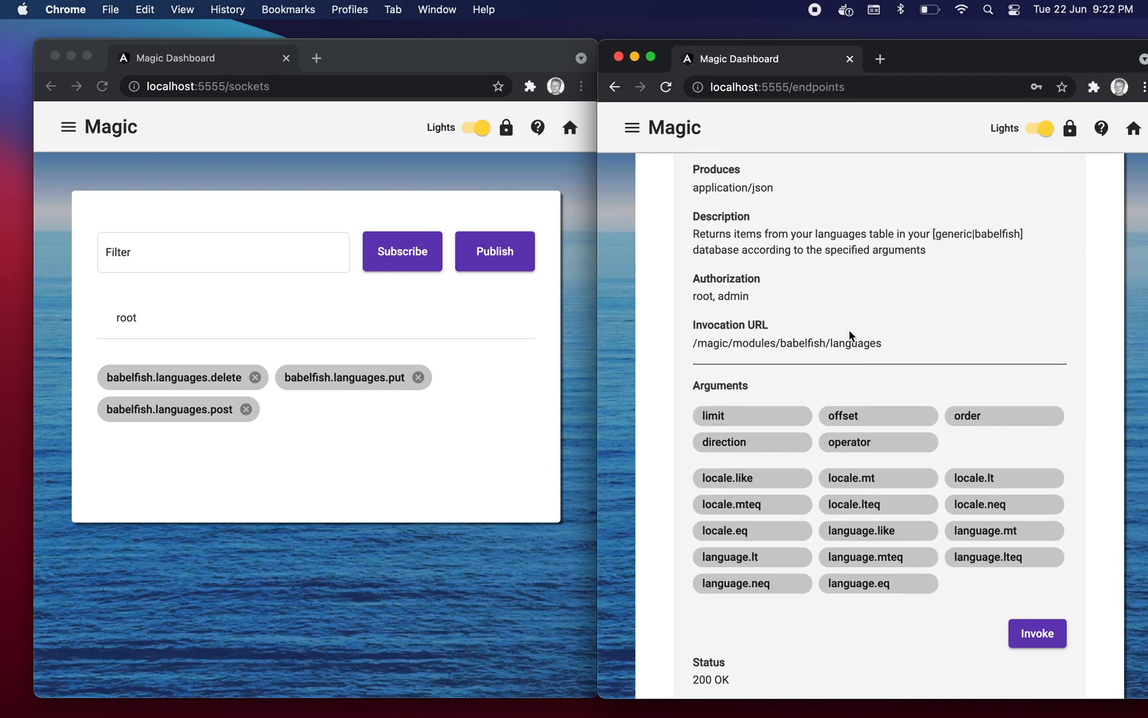
{"action": "left_click", "coordinate": [834, 267]}
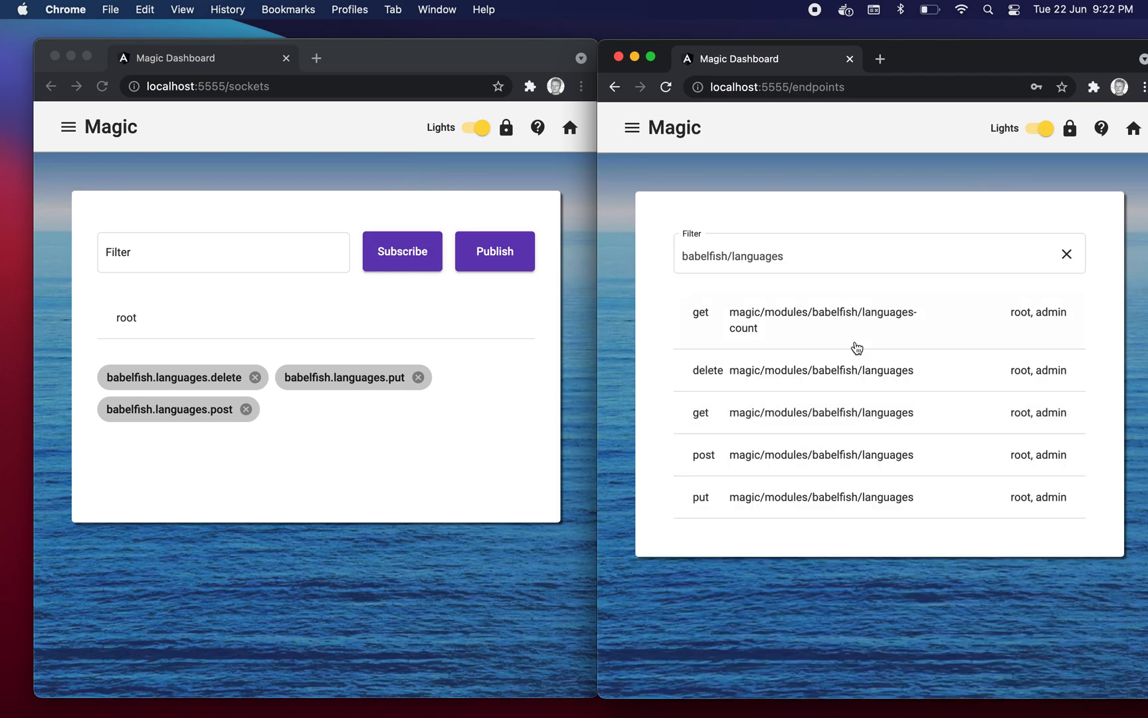
{"action": "left_click", "coordinate": [839, 460]}
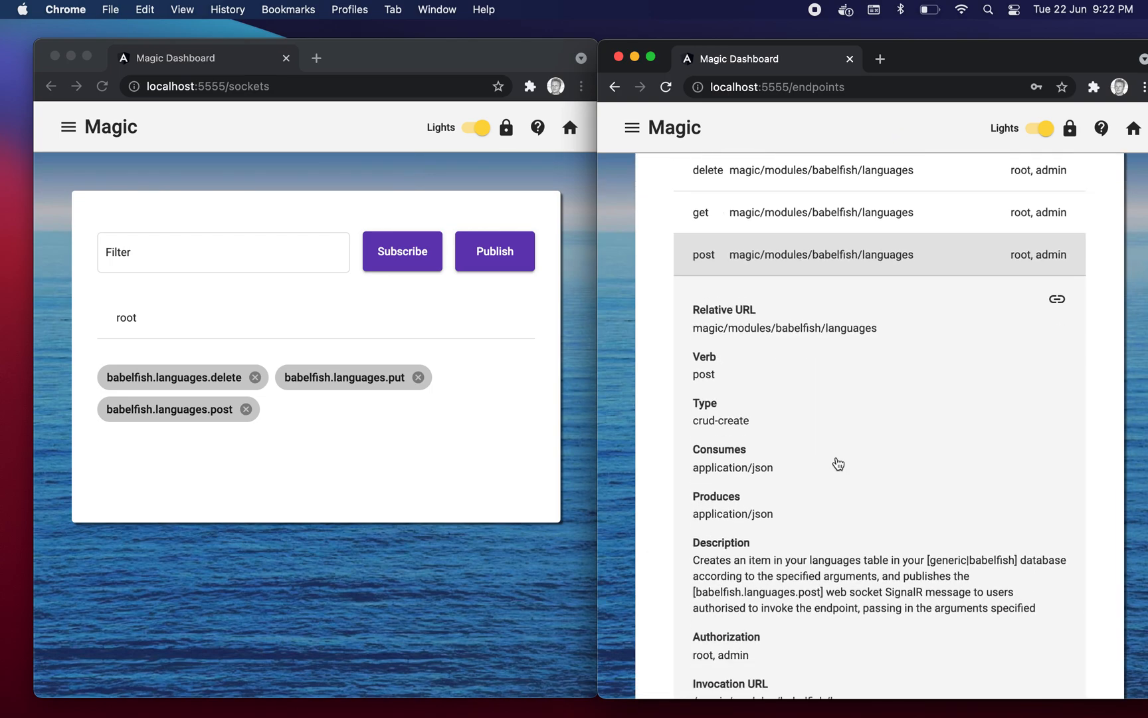
{"action": "left_click_drag", "start_coordinate": [695, 562], "coordinate": [821, 563]}
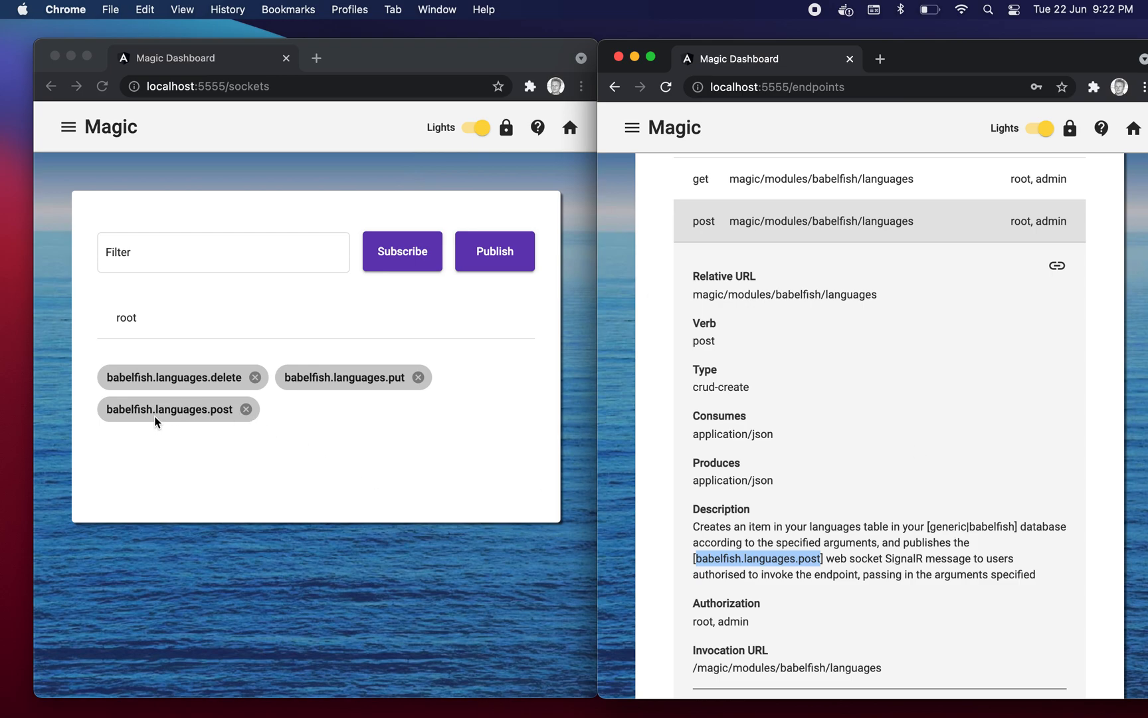
{"action": "left_click", "coordinate": [164, 444]}
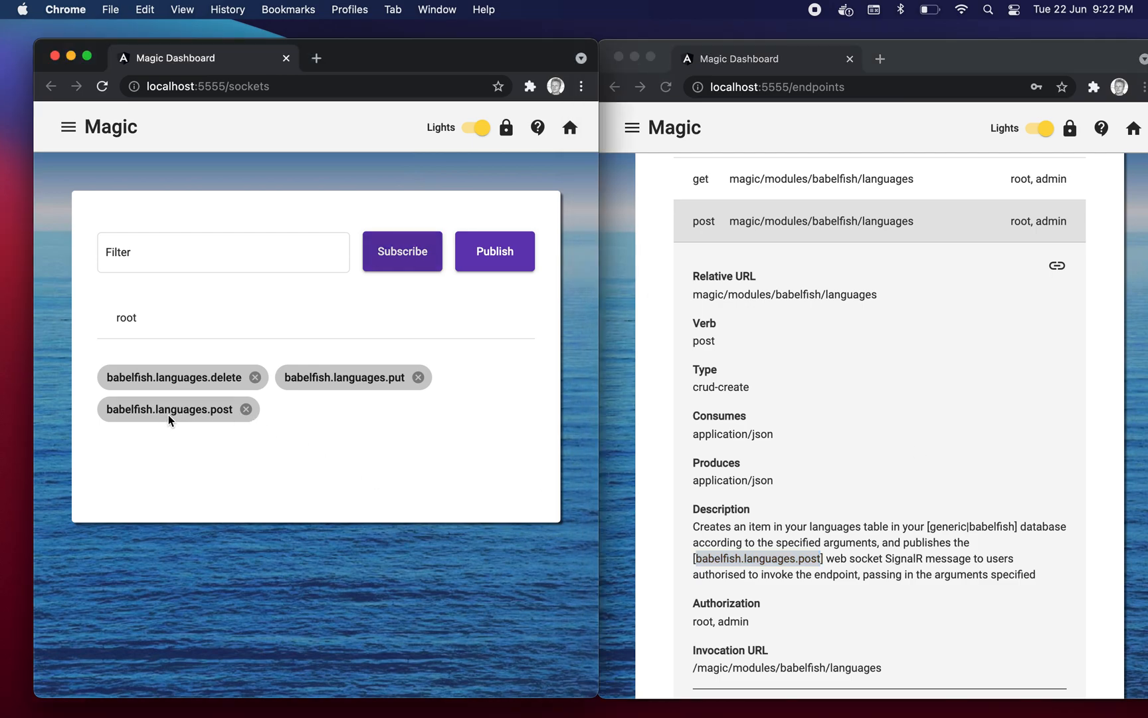
{"action": "left_click", "coordinate": [900, 395]}
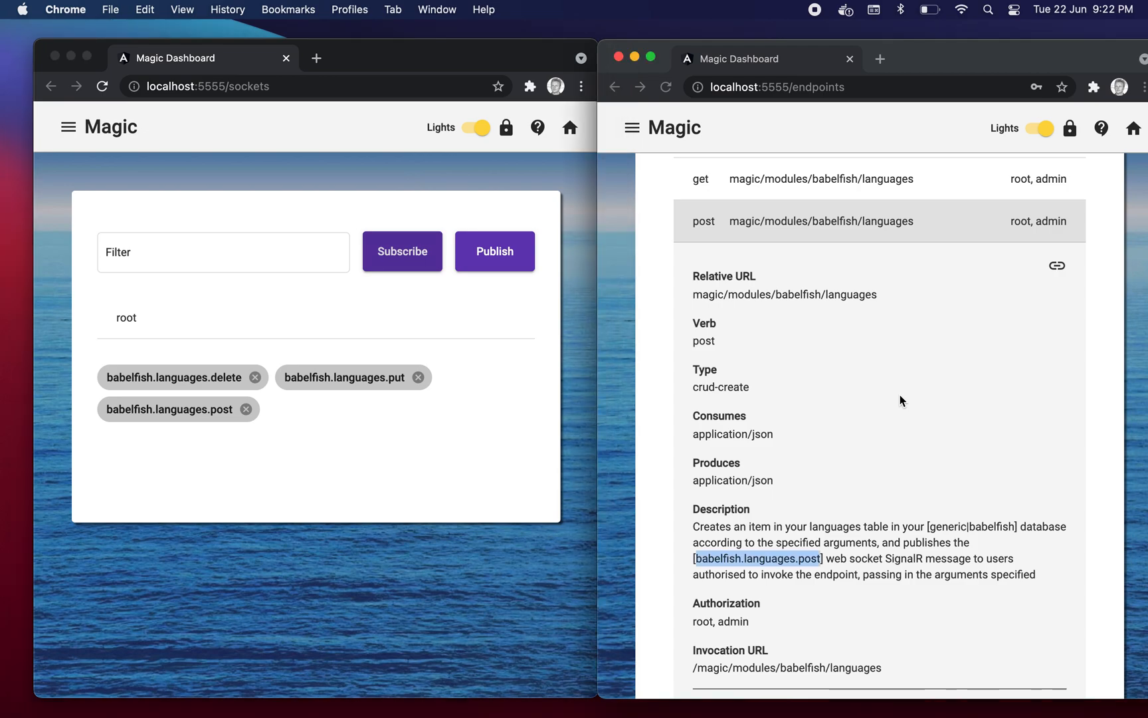
- Set the post payload's locale to "fi" and language to "Finnish", and invoke the endpoint
{"action": "scroll", "coordinate": [899, 395], "scroll_direction": "down", "scroll_amount": 5}
{"action": "double_click", "coordinate": [818, 476]}
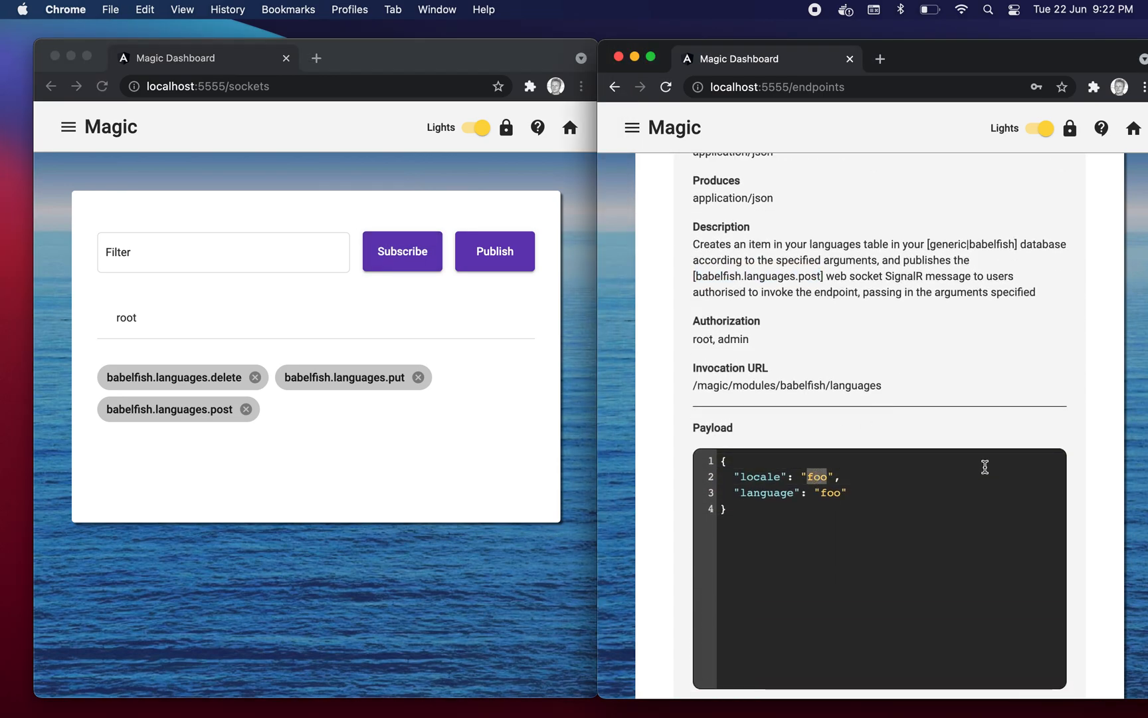
{"action": "type", "text": "fi"}
{"action": "double_click", "coordinate": [830, 492]}
{"action": "type", "text": "Finnish"}
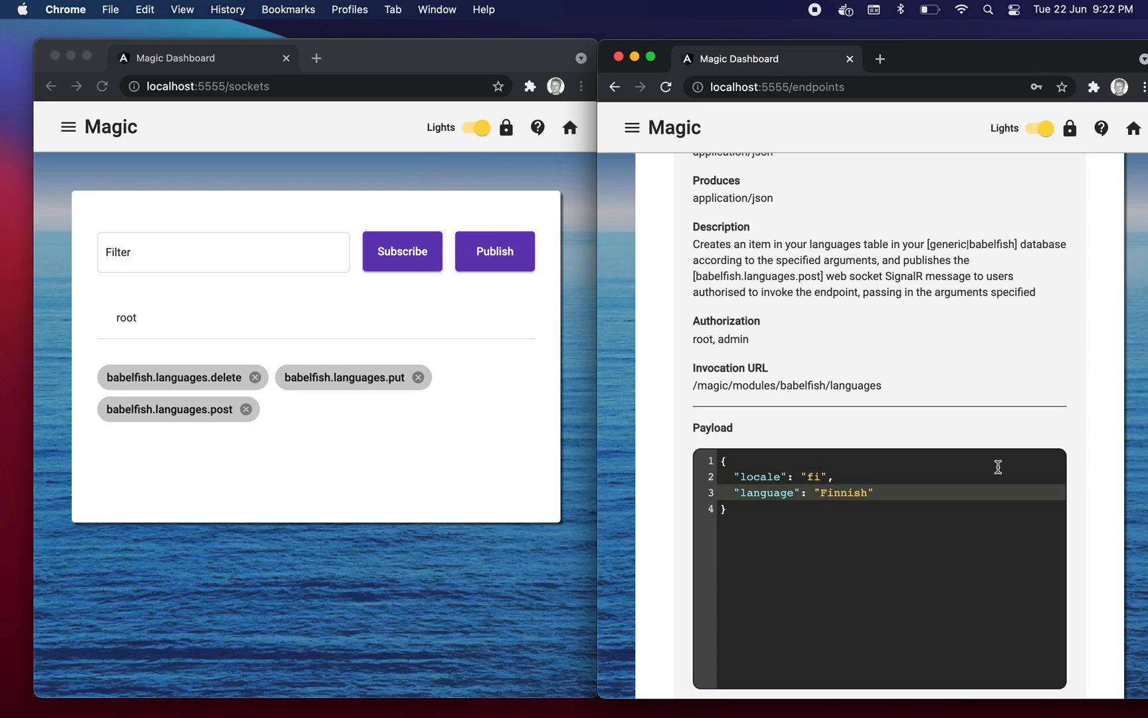
{"action": "scroll", "coordinate": [1080, 505], "scroll_direction": "down", "scroll_amount": 3}
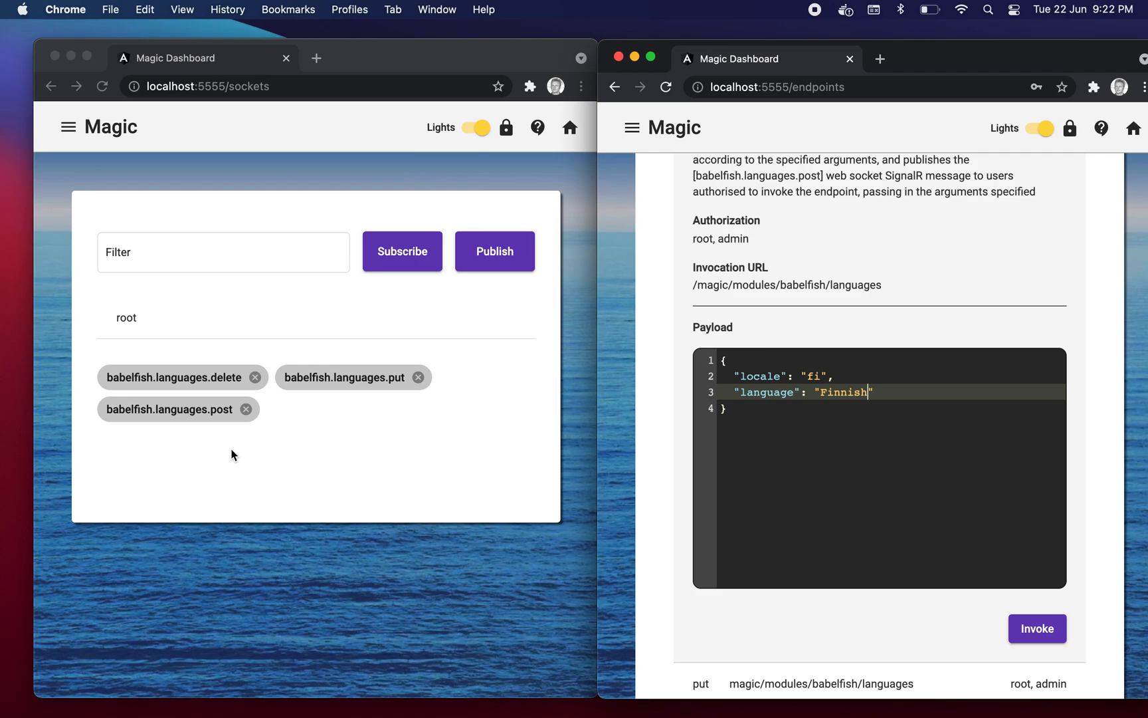
{"action": "scroll", "coordinate": [1021, 623], "scroll_direction": "down", "scroll_amount": 3}
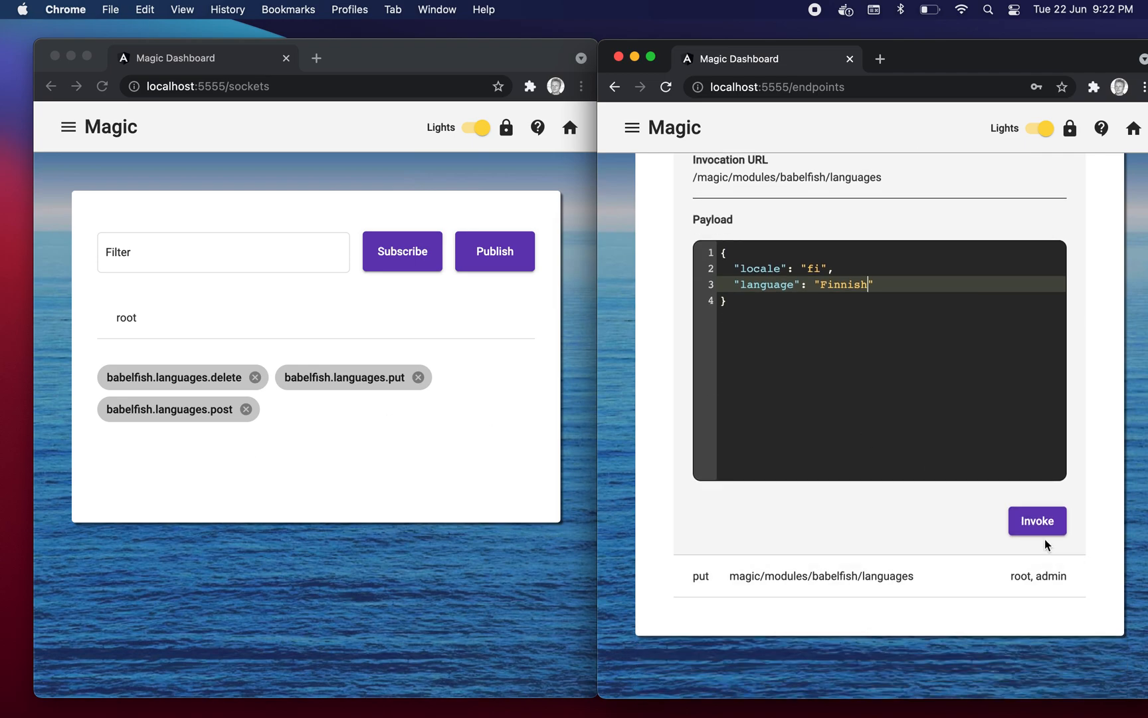
{"action": "left_click", "coordinate": [1045, 523]}
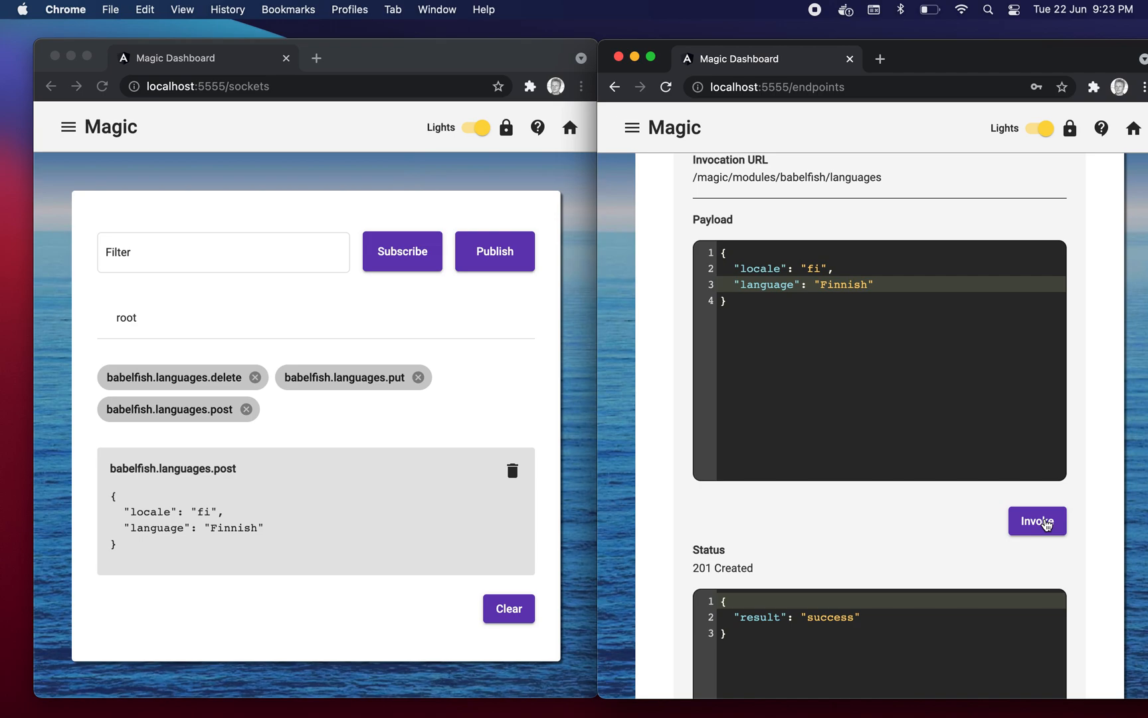
- Review the message received on the Sockets page and select its name, babelfish.languages.post
{"action": "left_click", "coordinate": [243, 473]}
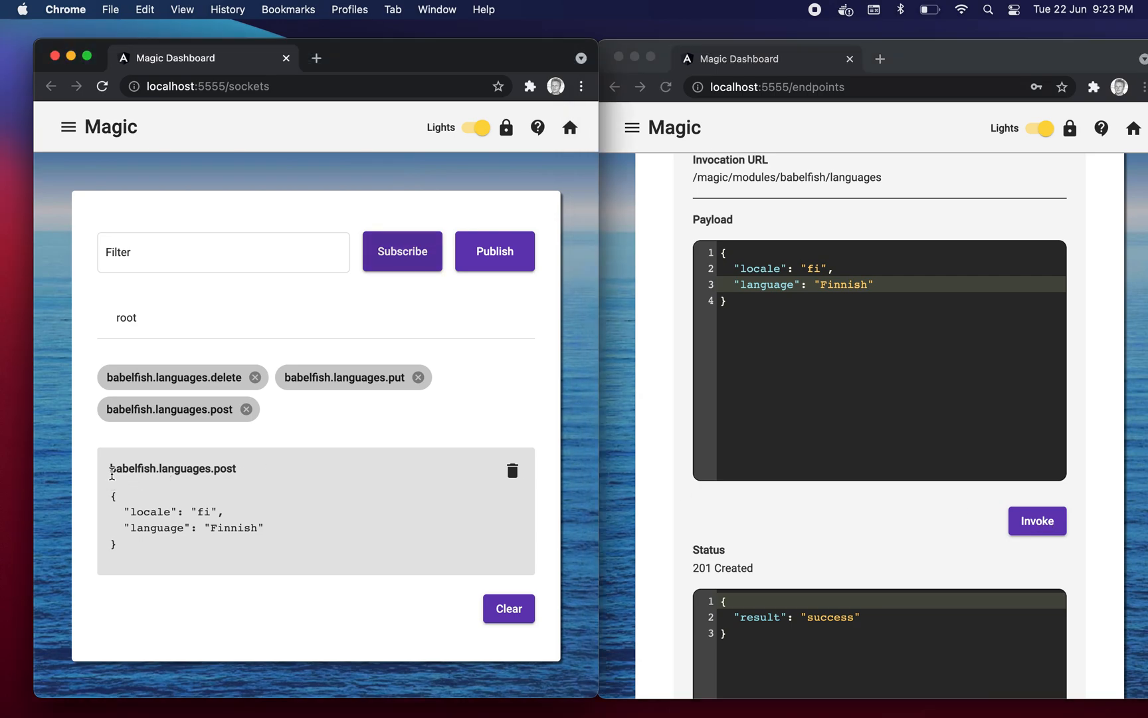
{"action": "left_click_drag", "start_coordinate": [110, 468], "coordinate": [241, 474]}
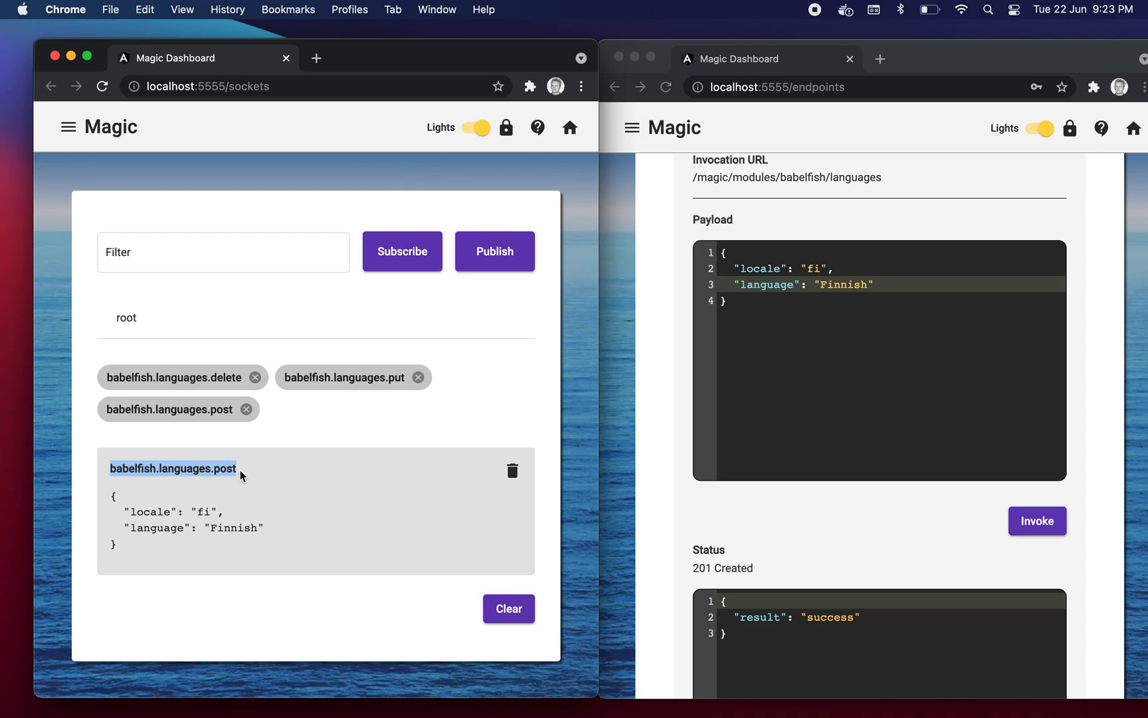
{"action": "left_click", "coordinate": [655, 539]}
- Expand the put endpoint for babelfish/languages and set its payload to locale "fi" and language "Frappe"
{"action": "scroll", "coordinate": [653, 540], "scroll_direction": "down", "scroll_amount": 5}
{"action": "left_click", "coordinate": [796, 578]}
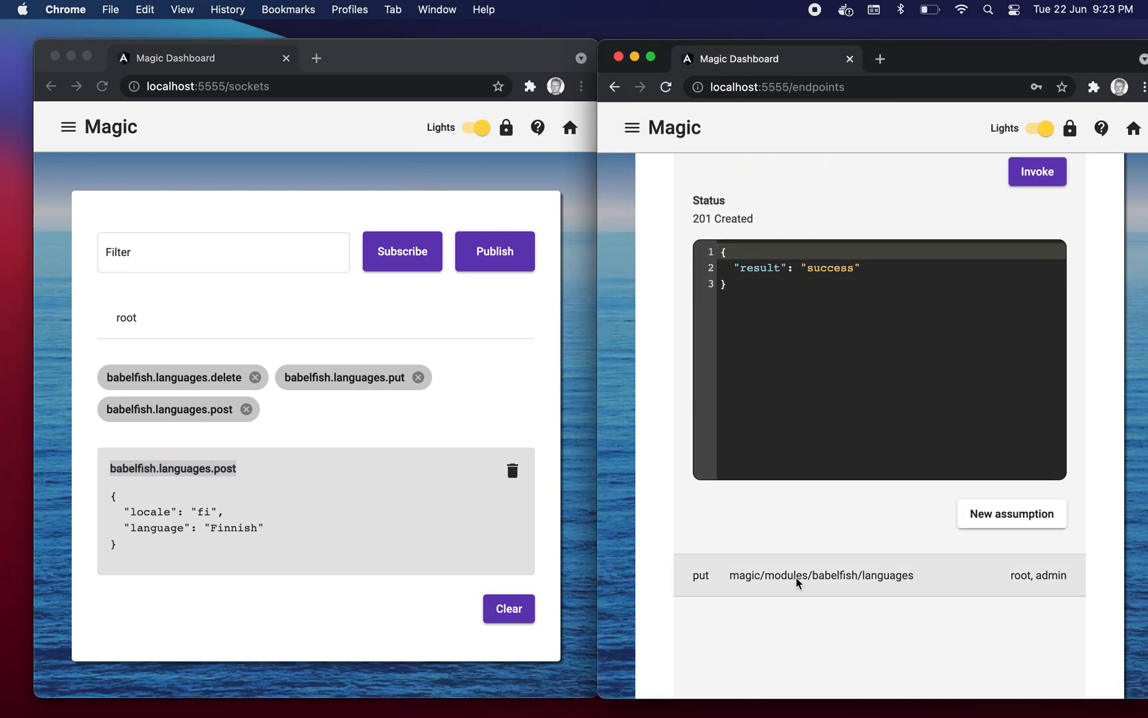
{"action": "scroll", "coordinate": [798, 584], "scroll_direction": "down", "scroll_amount": 5}
{"action": "scroll", "coordinate": [801, 582], "scroll_direction": "down", "scroll_amount": 5}
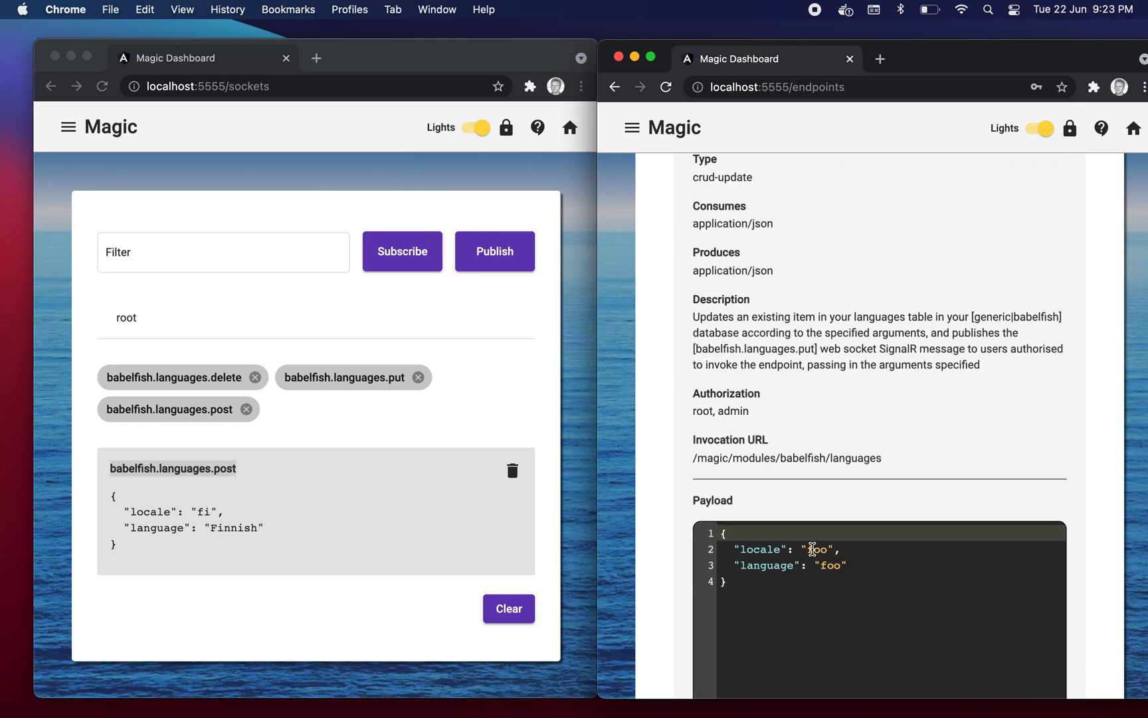
{"action": "double_click", "coordinate": [812, 549]}
{"action": "type", "text": "fi"}
{"action": "key", "text": "Down"}
{"action": "key", "text": "alt+shift+Right"}
{"action": "type", "text": "Frappe"}
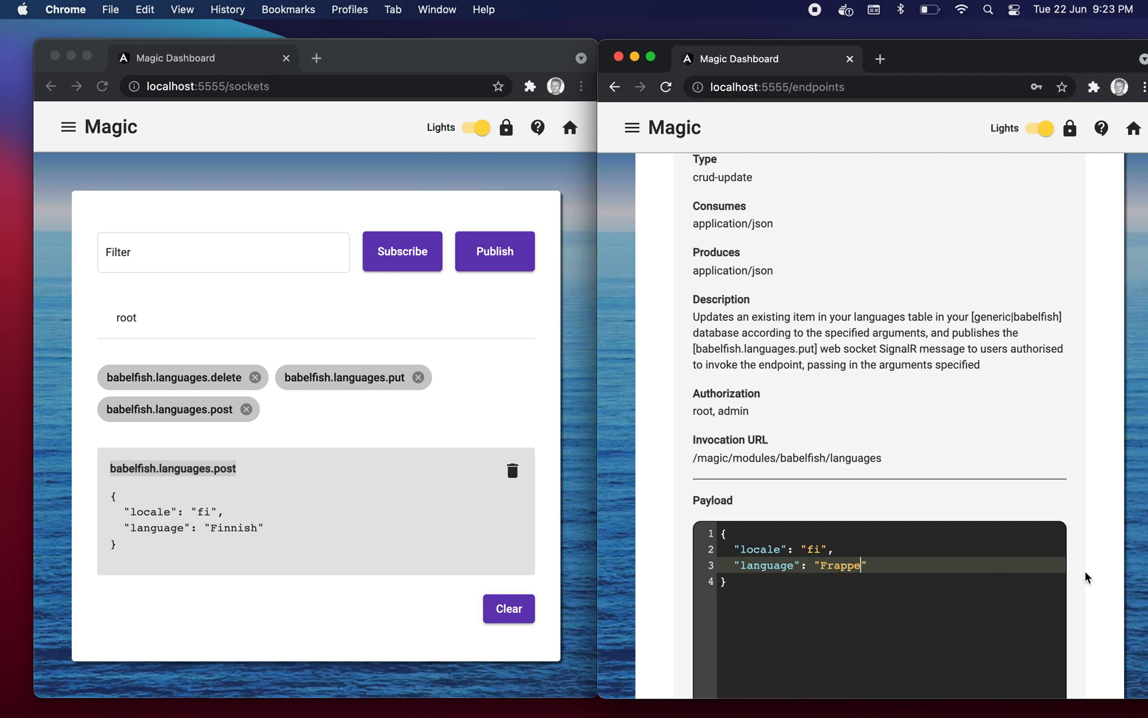
{"action": "scroll", "coordinate": [1088, 577], "scroll_direction": "down", "scroll_amount": 5}
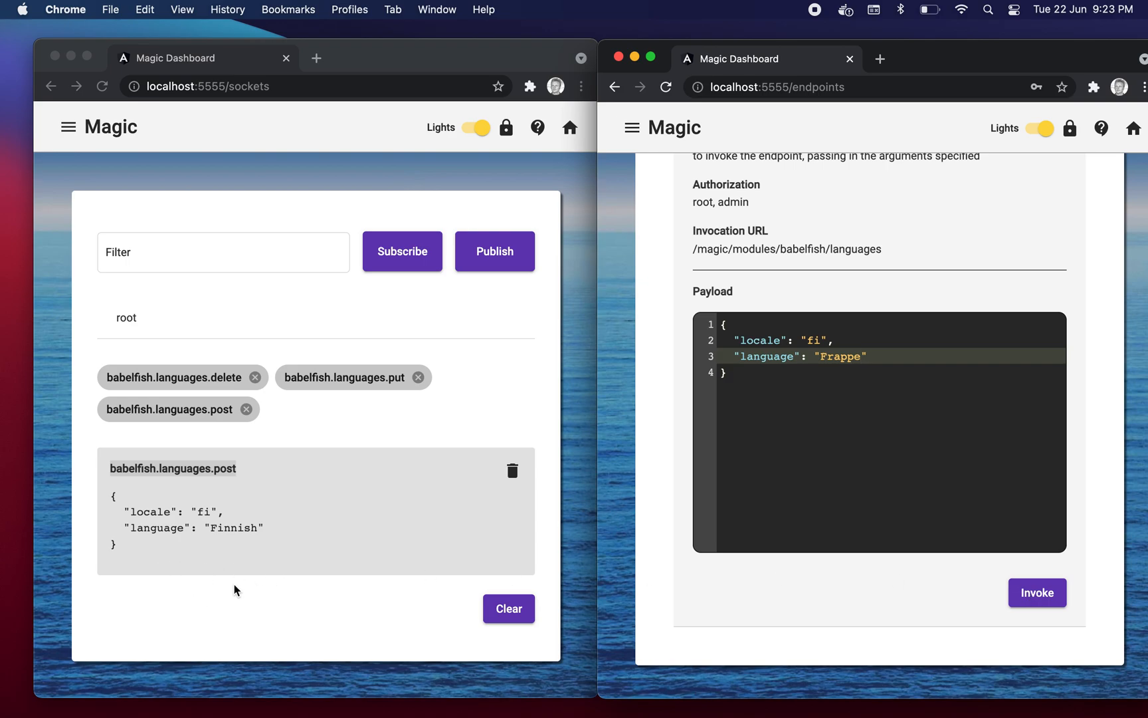
- Invoke the put endpoint for babelfish/languages and check the message received on the Sockets page
{"action": "left_click", "coordinate": [1040, 593]}
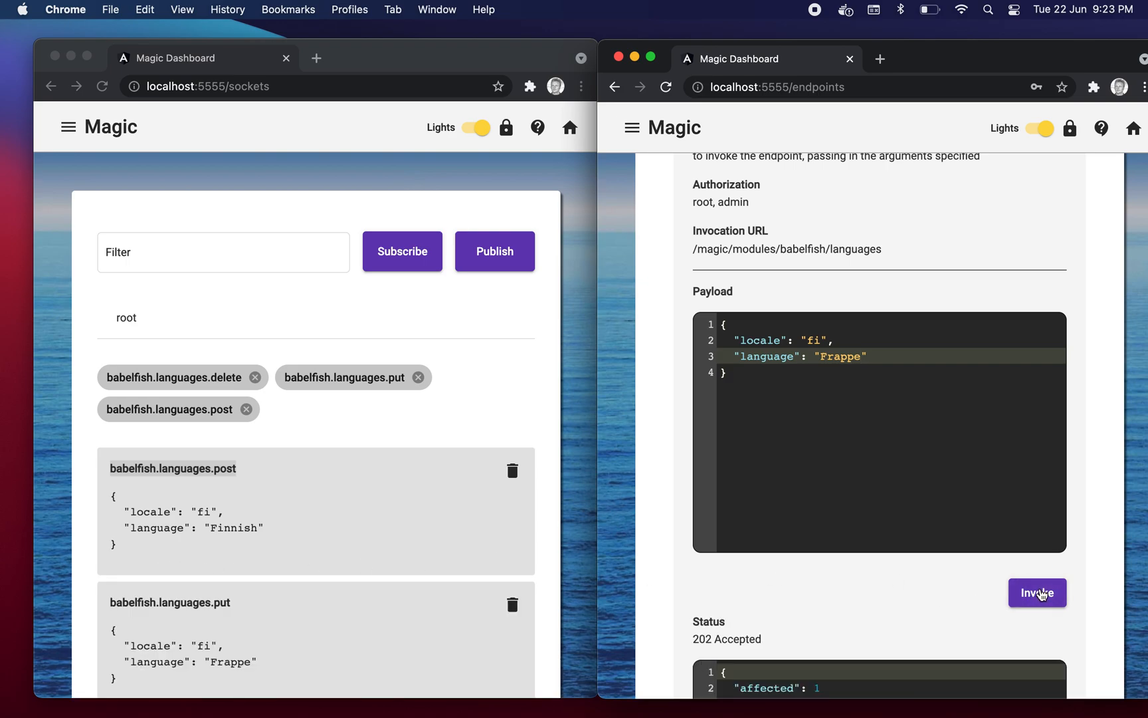
{"action": "scroll", "coordinate": [364, 517], "scroll_direction": "down", "scroll_amount": 3}
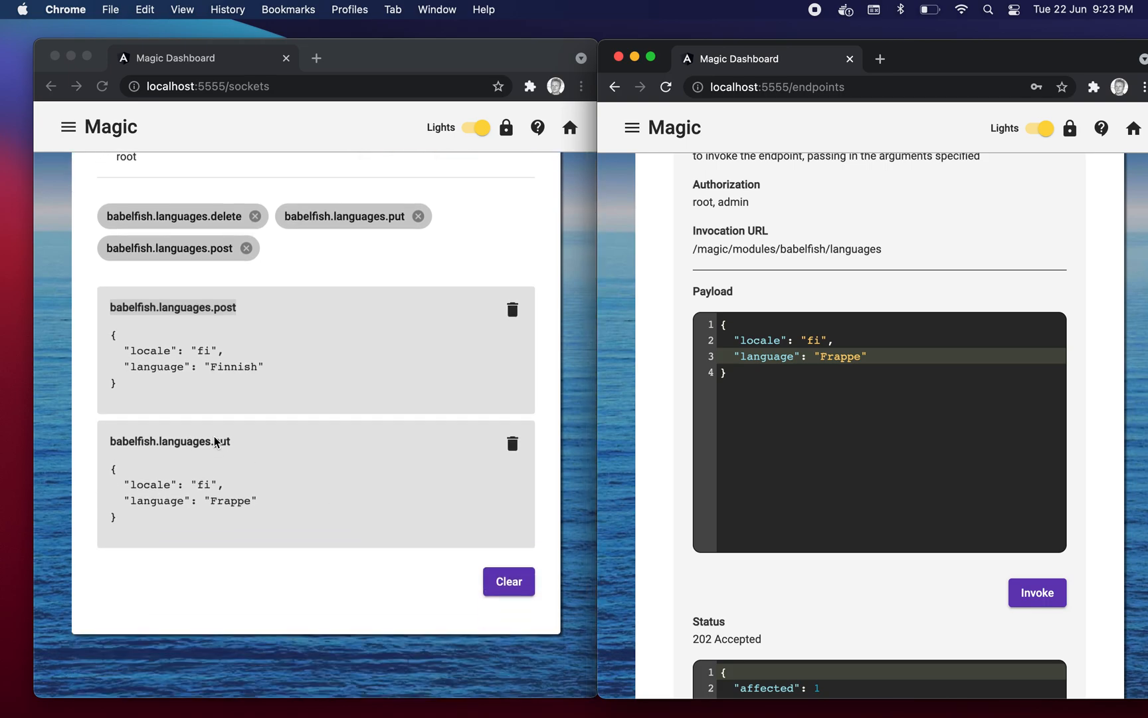
- Expand the delete endpoint for babelfish/languages to reach its arguments
{"action": "scroll", "coordinate": [660, 486], "scroll_direction": "up", "scroll_amount": 2}
{"action": "scroll", "coordinate": [660, 485], "scroll_direction": "up", "scroll_amount": 15}
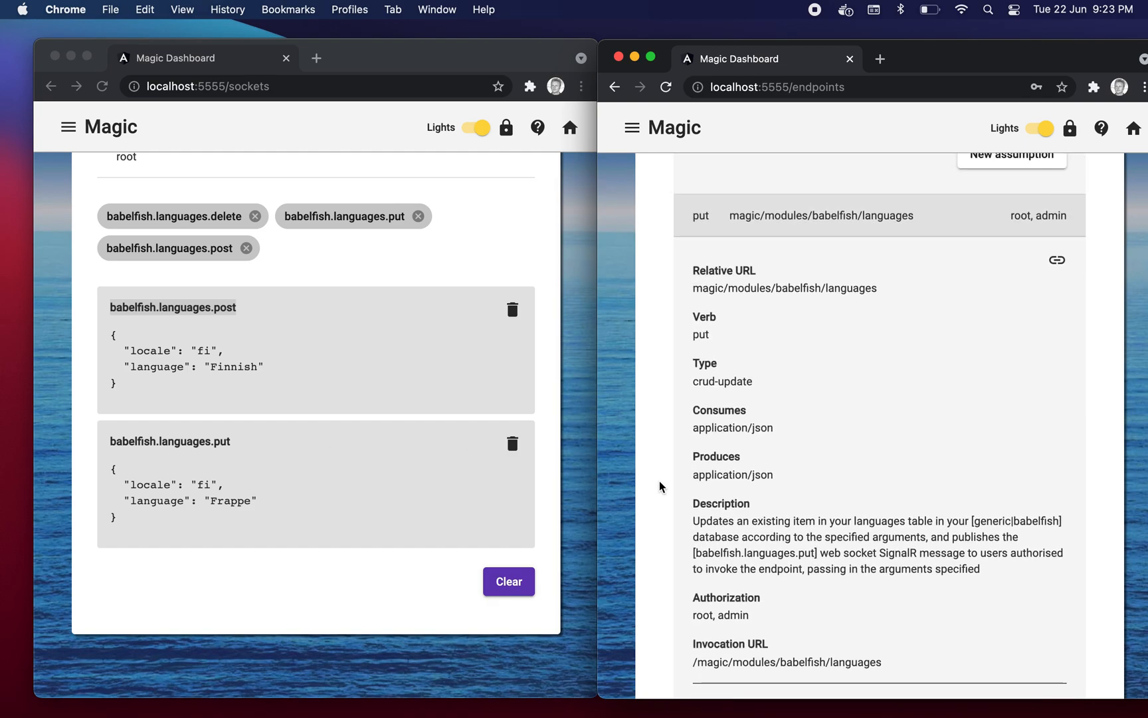
{"action": "scroll", "coordinate": [660, 486], "scroll_direction": "up", "scroll_amount": 8}
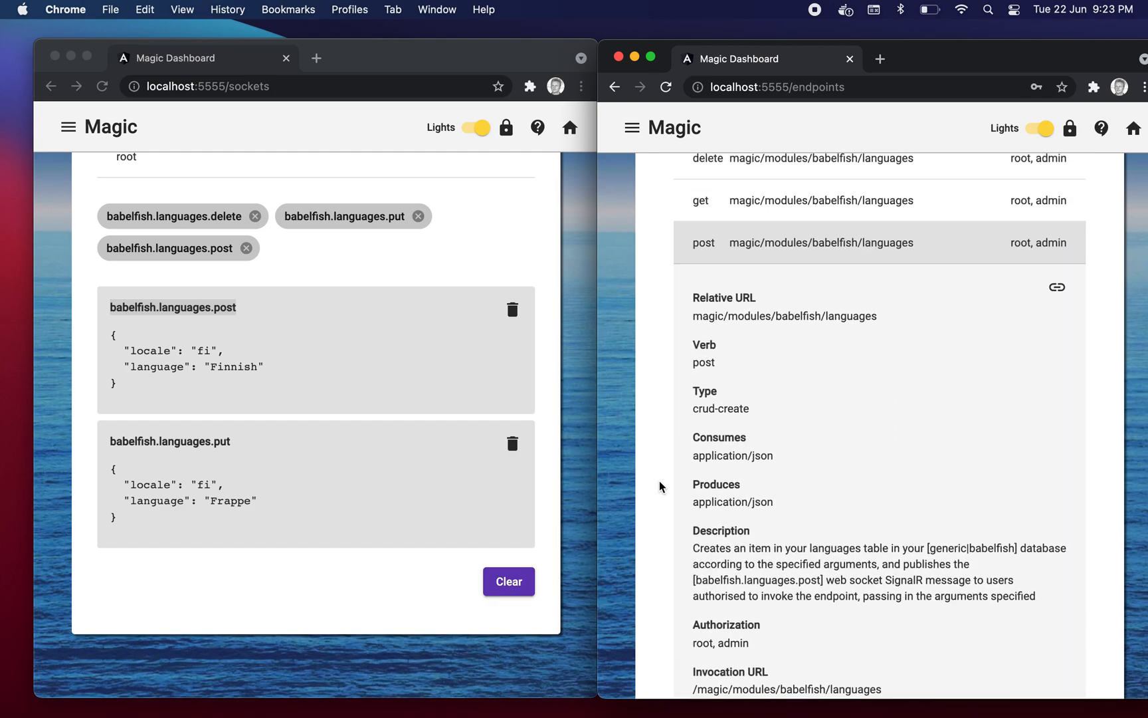
{"action": "left_click", "coordinate": [763, 267]}
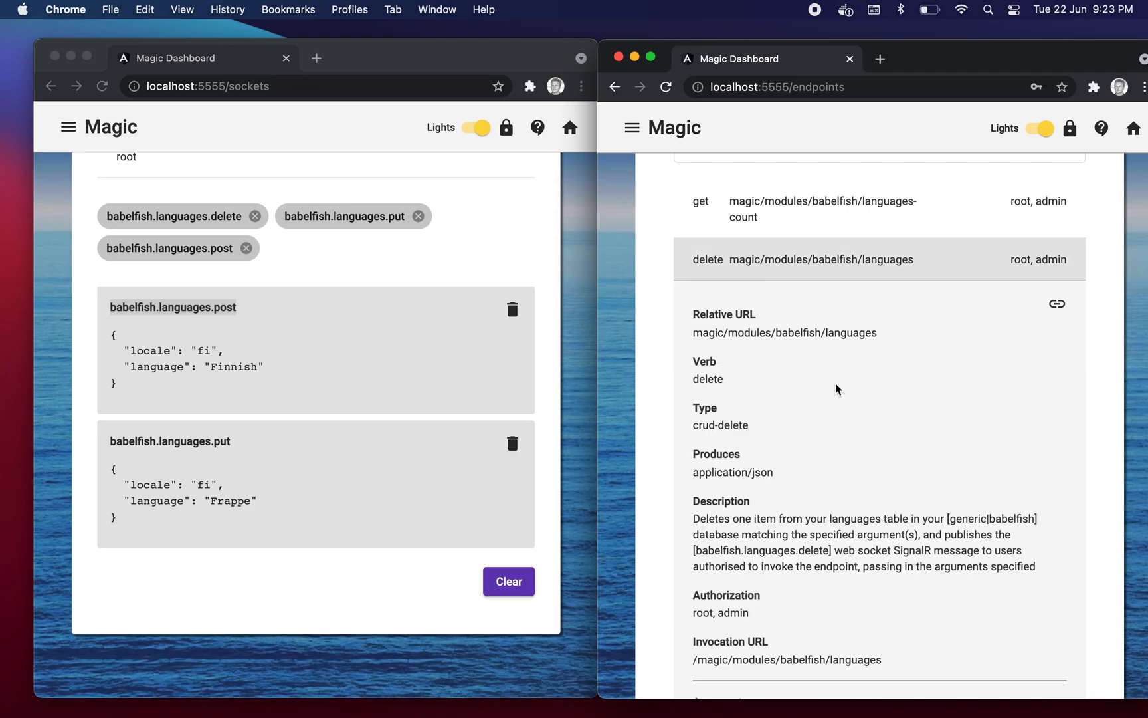
{"action": "scroll", "coordinate": [866, 487], "scroll_direction": "down", "scroll_amount": 10}
- Add the locale query parameter with the value "fi" to the delete endpoint and invoke it
{"action": "left_click", "coordinate": [732, 392]}
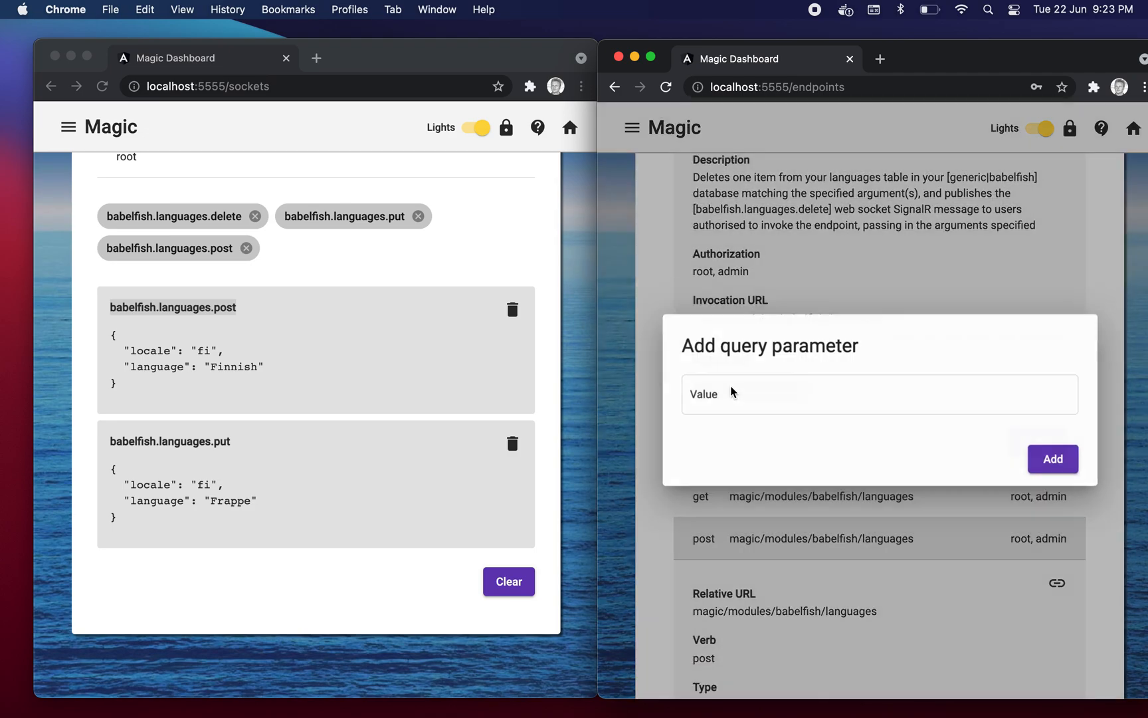
{"action": "type", "text": "fo"}
{"action": "key", "text": "BackSpace"}
{"action": "type", "text": "i"}
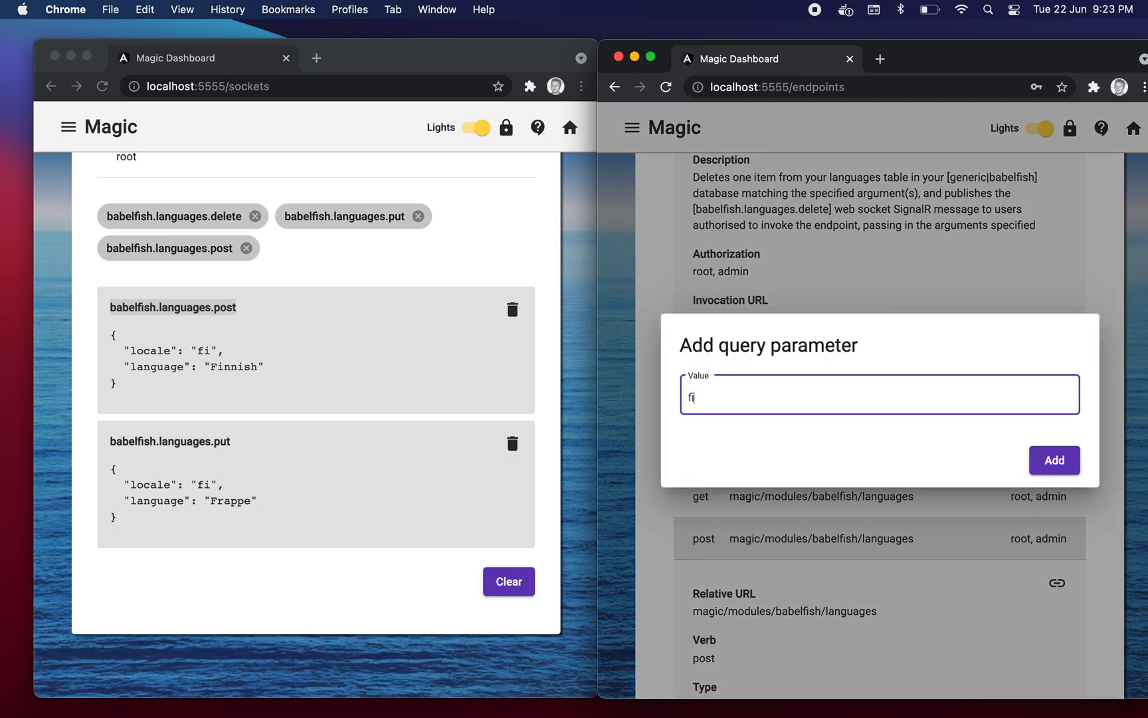
{"action": "left_click", "coordinate": [1056, 465]}
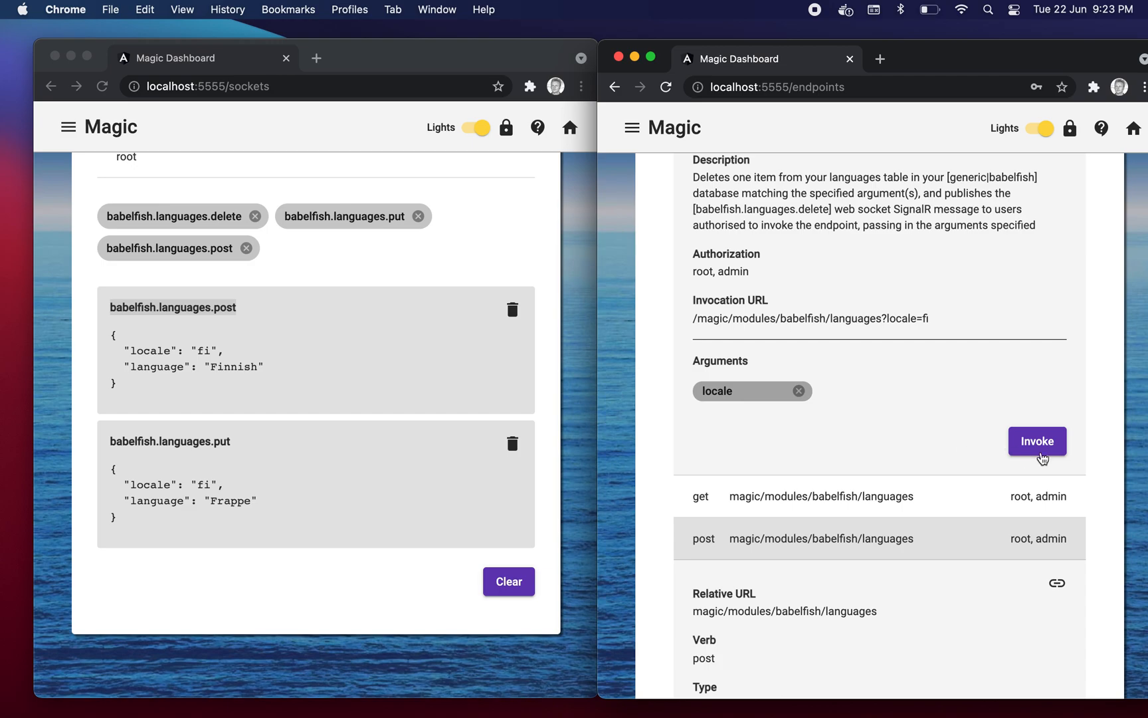
{"action": "left_click", "coordinate": [1045, 455]}
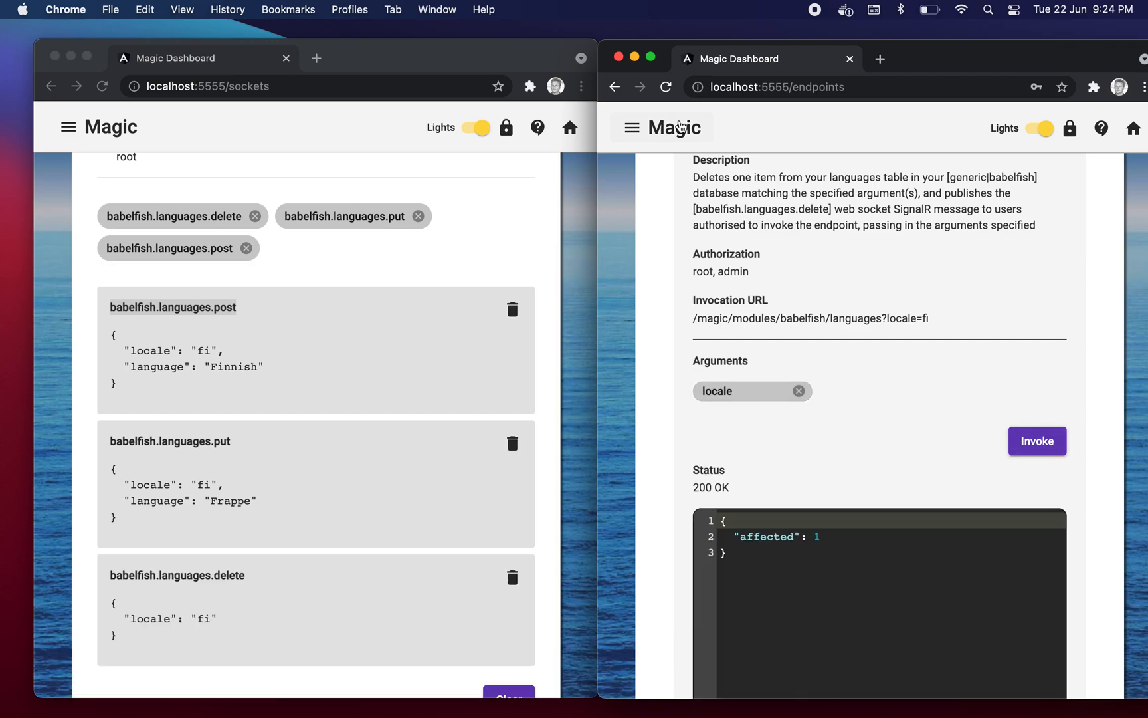
- Close the endpoints window and widen the Sockets window to show the received messages in full
{"action": "left_click", "coordinate": [618, 56]}
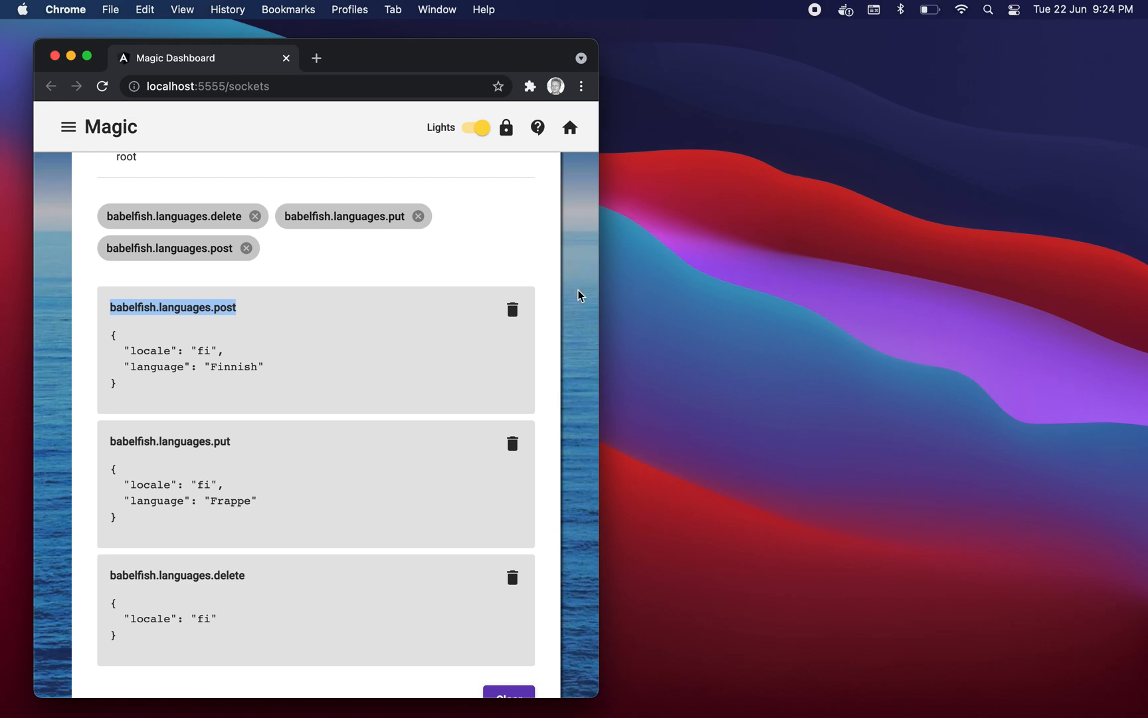
{"action": "left_click_drag", "start_coordinate": [597, 303], "coordinate": [1109, 321]}
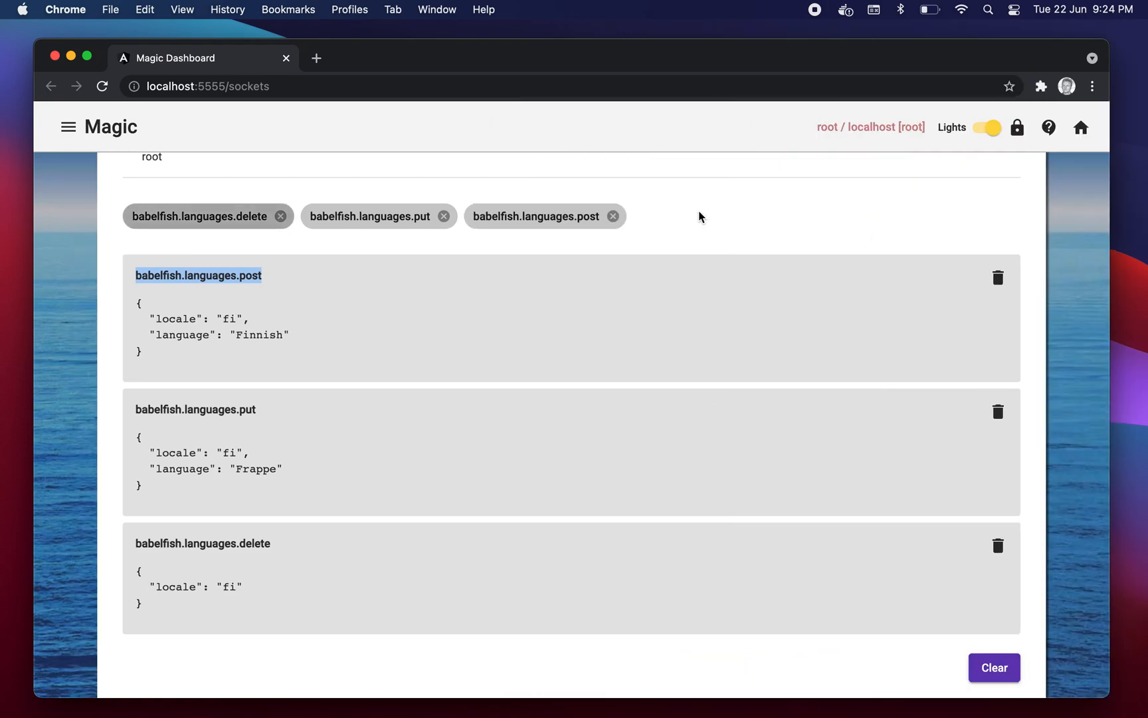
{"action": "left_click", "coordinate": [587, 301]}
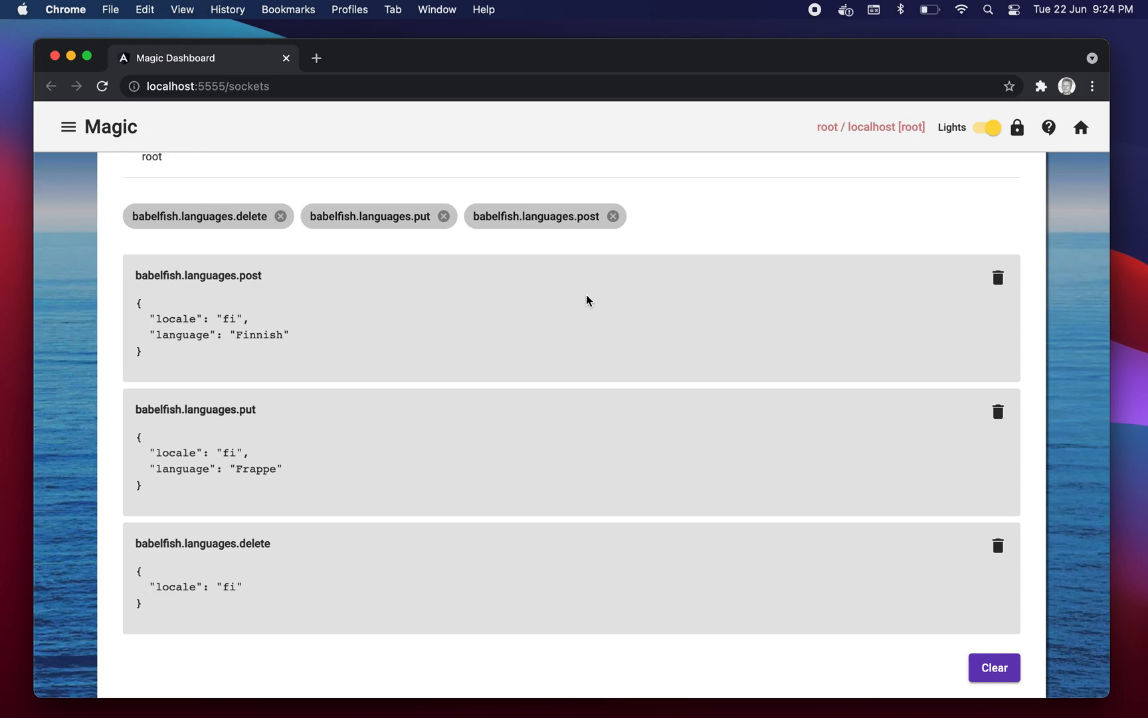
- Open the file languages.delete.hl from the modules/babelfish folder in the IDE
{"action": "scroll", "coordinate": [586, 300], "scroll_direction": "up", "scroll_amount": 3}
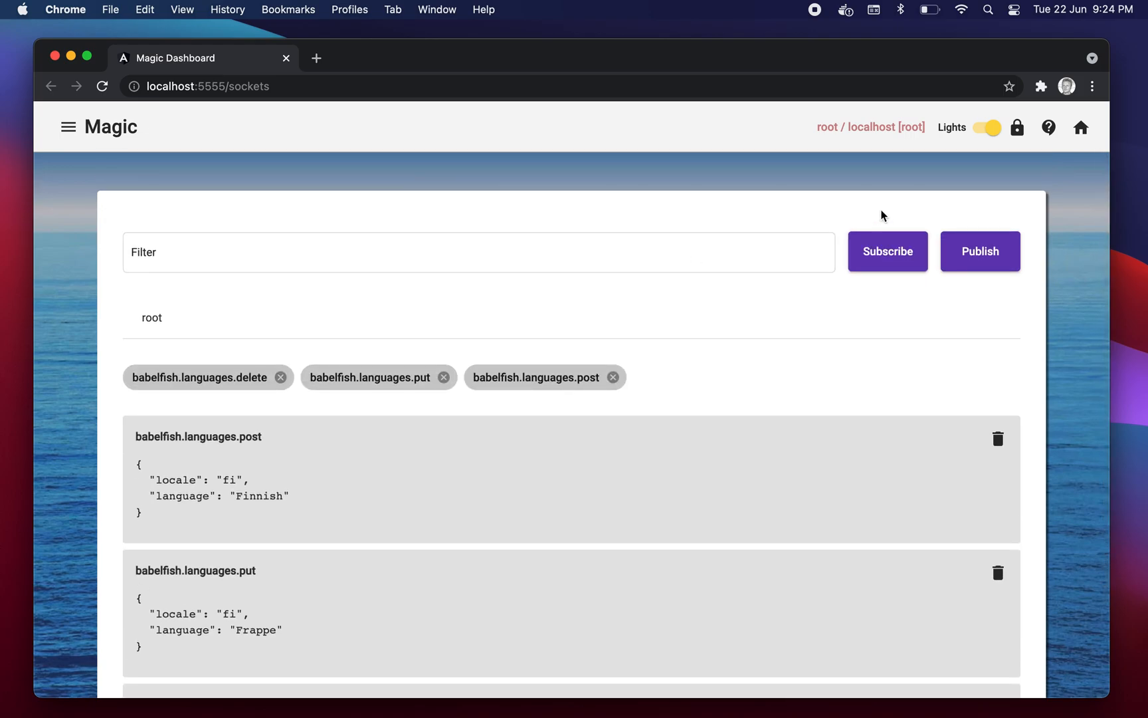
{"action": "left_click", "coordinate": [1081, 128]}
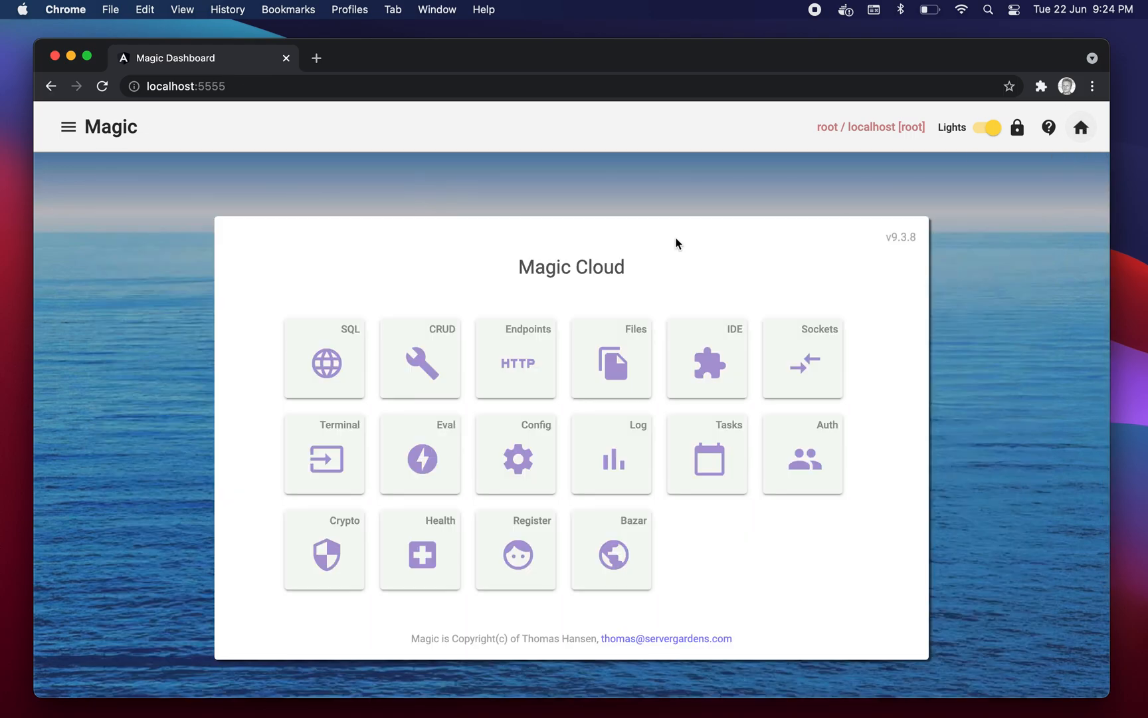
{"action": "left_click", "coordinate": [712, 365]}
{"action": "left_click", "coordinate": [154, 234]}
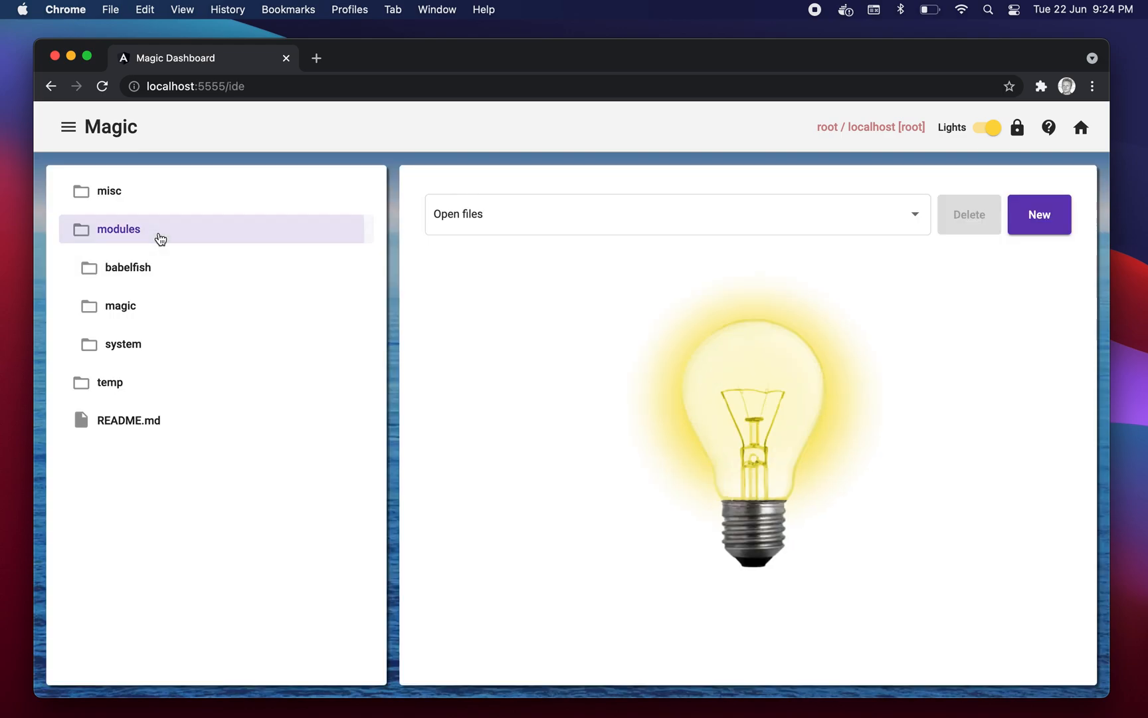
{"action": "left_click", "coordinate": [150, 270]}
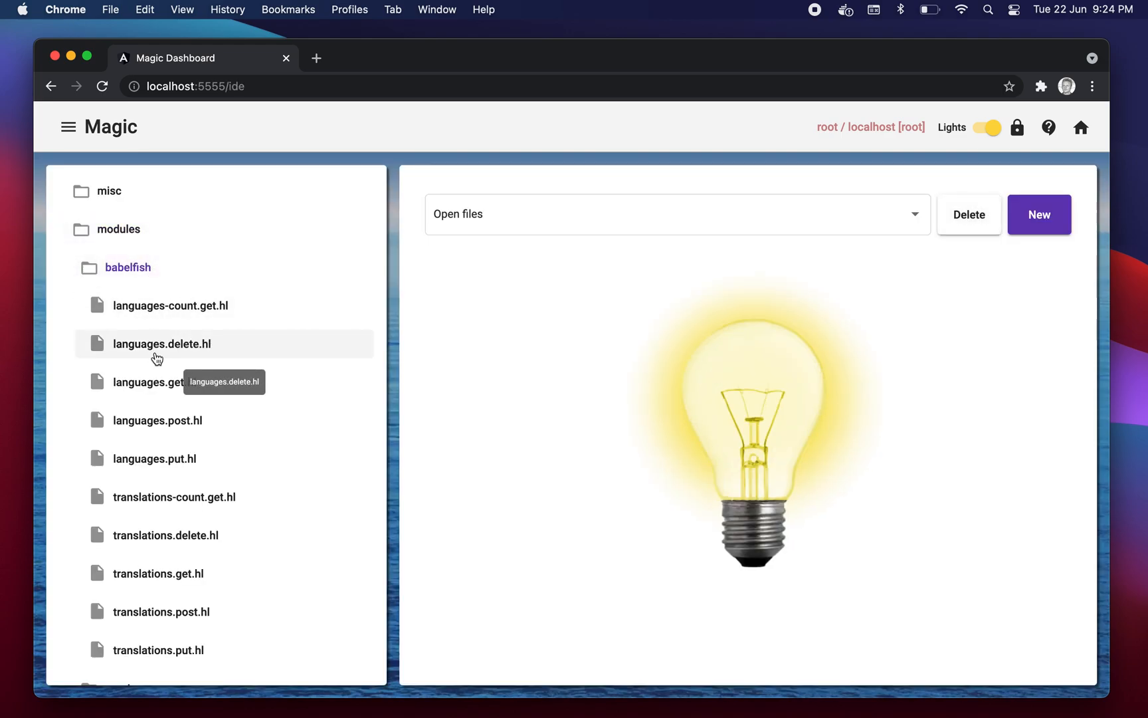
{"action": "left_click", "coordinate": [177, 352]}
- Select the sockets.signal invocation together with its args node in languages.delete.hl
{"action": "scroll", "coordinate": [635, 459], "scroll_direction": "down", "scroll_amount": 2}
{"action": "left_click", "coordinate": [611, 537]}
{"action": "key", "text": "Right"}
{"action": "key", "text": "shift+Down"}
{"action": "key", "text": "shift+Down"}
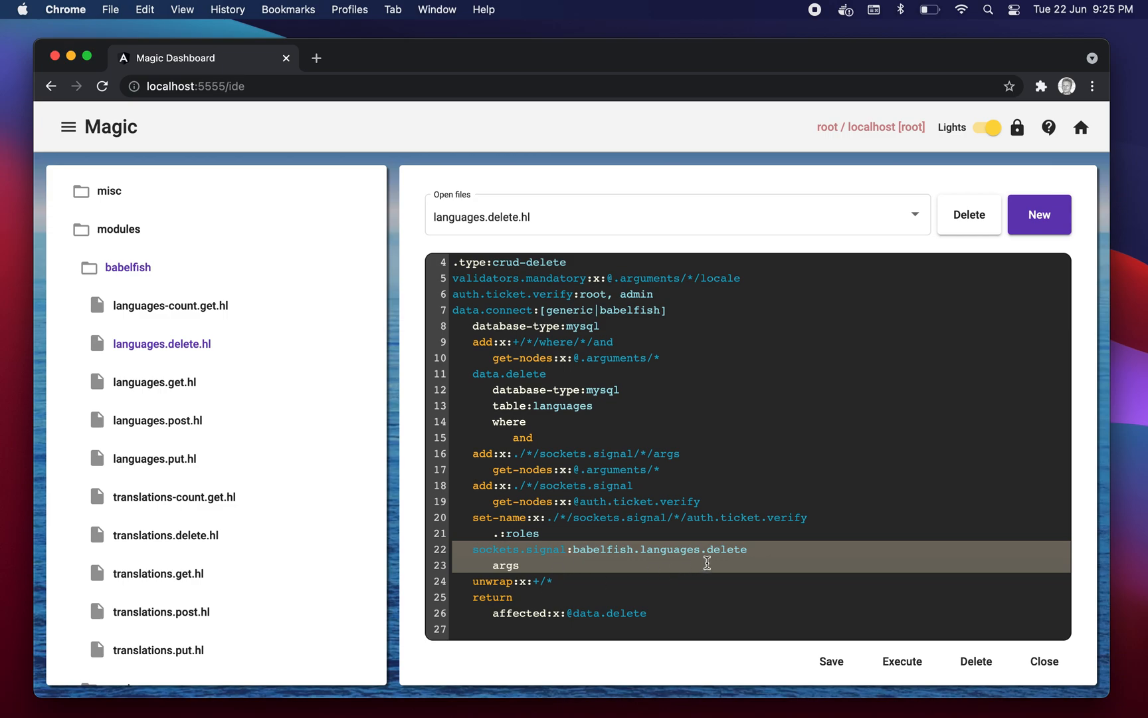
- Highlight the database, table and verb parts of the message name babelfish.languages.delete one after another
{"action": "left_click", "coordinate": [759, 549]}
{"action": "key", "text": "alt+Left"}
{"action": "key", "text": "alt+Left"}
{"action": "key", "text": "alt+Left"}
{"action": "key", "text": "alt+Left"}
{"action": "key", "text": "alt+shift+Left"}
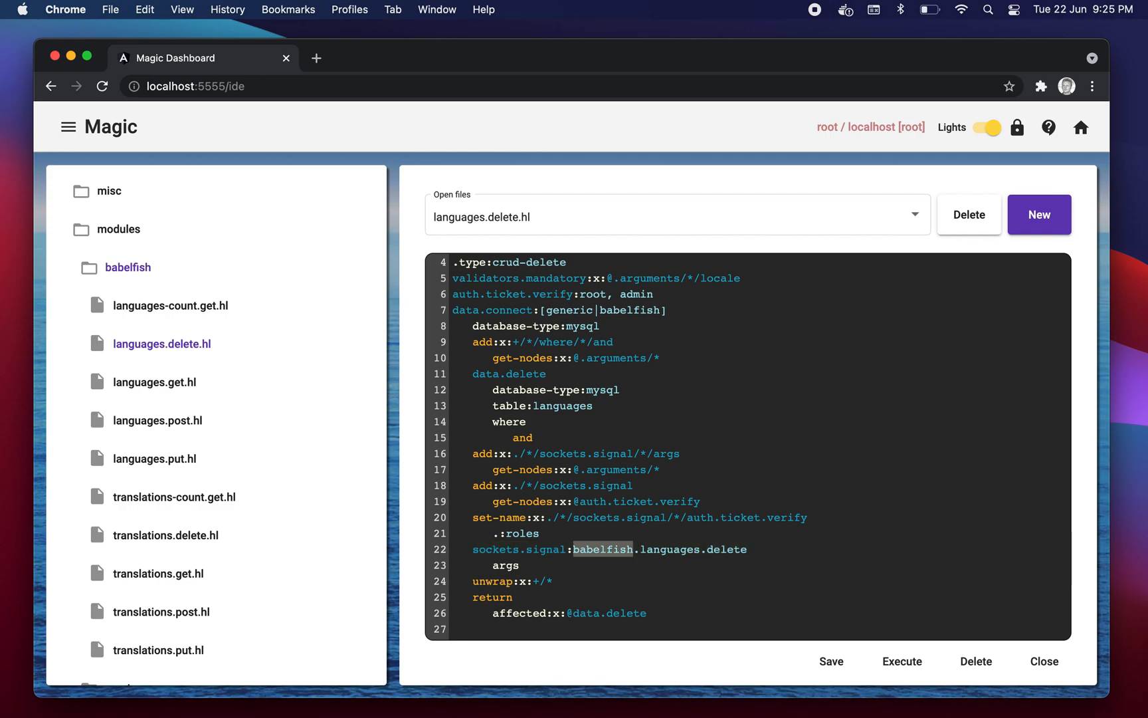
{"action": "key", "text": "Right"}
{"action": "key", "text": "Right"}
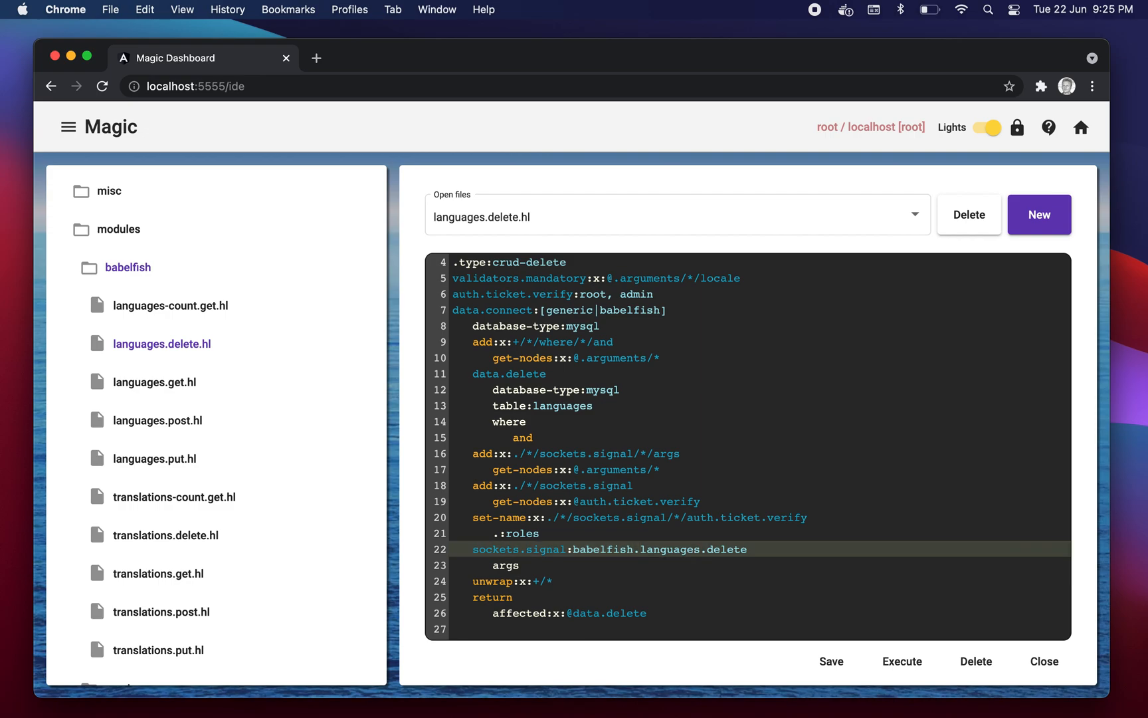
{"action": "key", "text": "alt+shift+Right"}
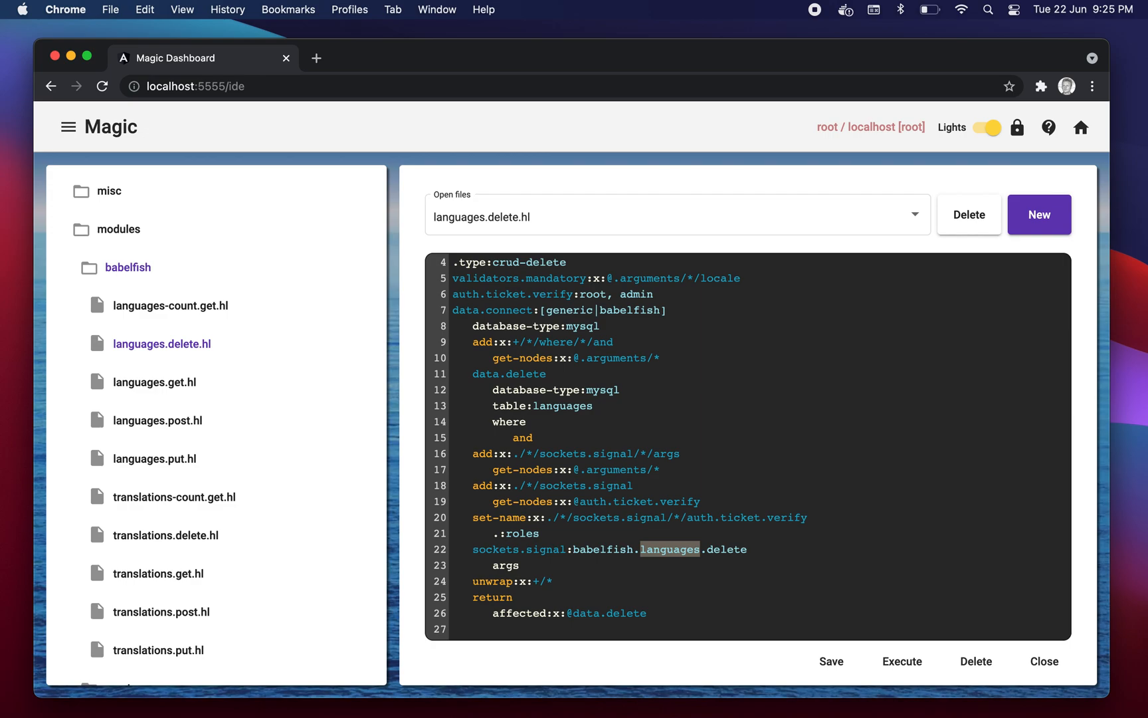
{"action": "key", "text": "Right"}
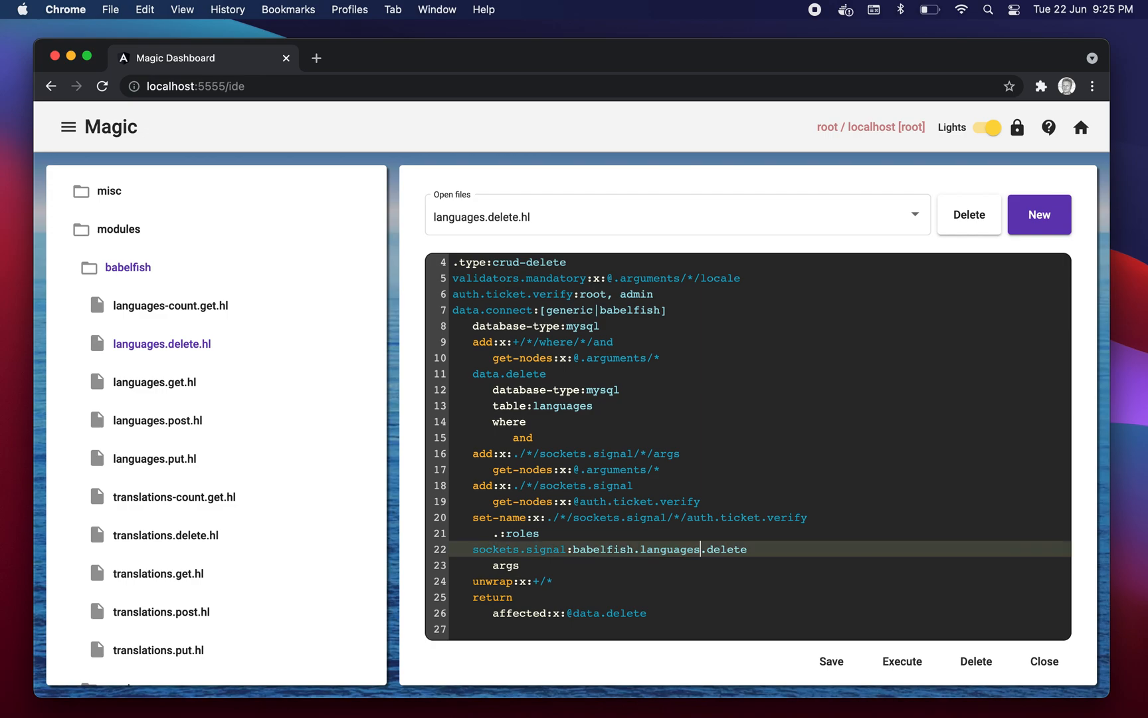
{"action": "key", "text": "alt+shift+Right"}
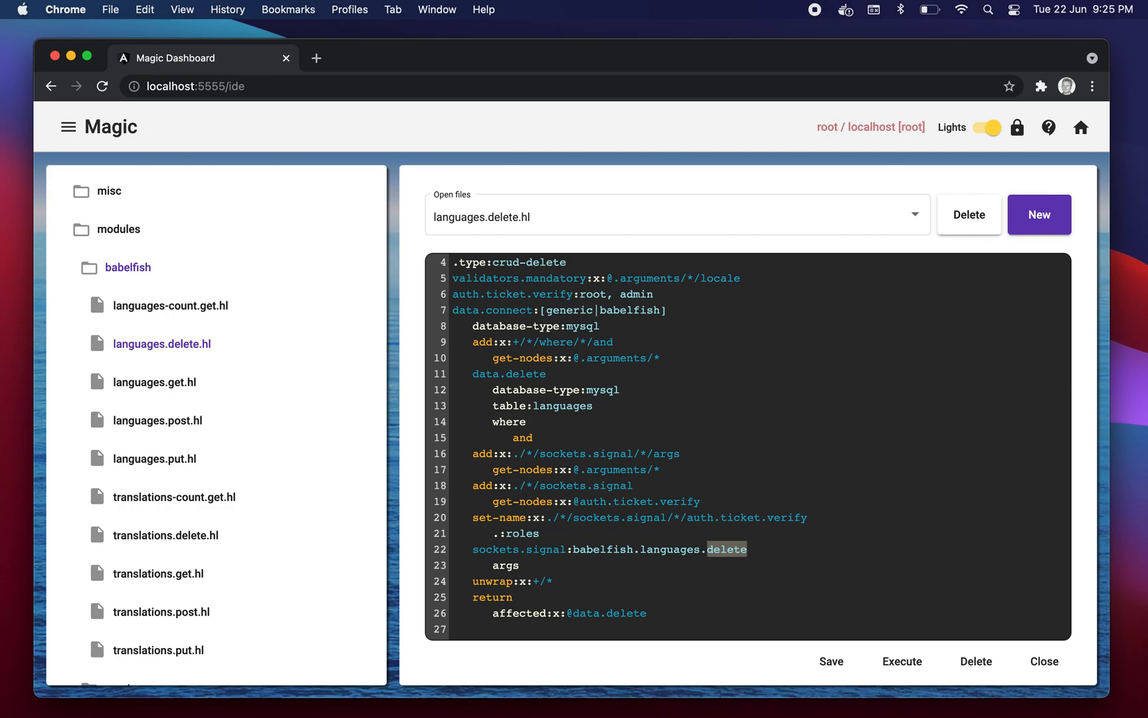
- Select the args line beneath the sockets.signal invocation
{"action": "key", "text": "Right"}
{"action": "key", "text": "Right"}
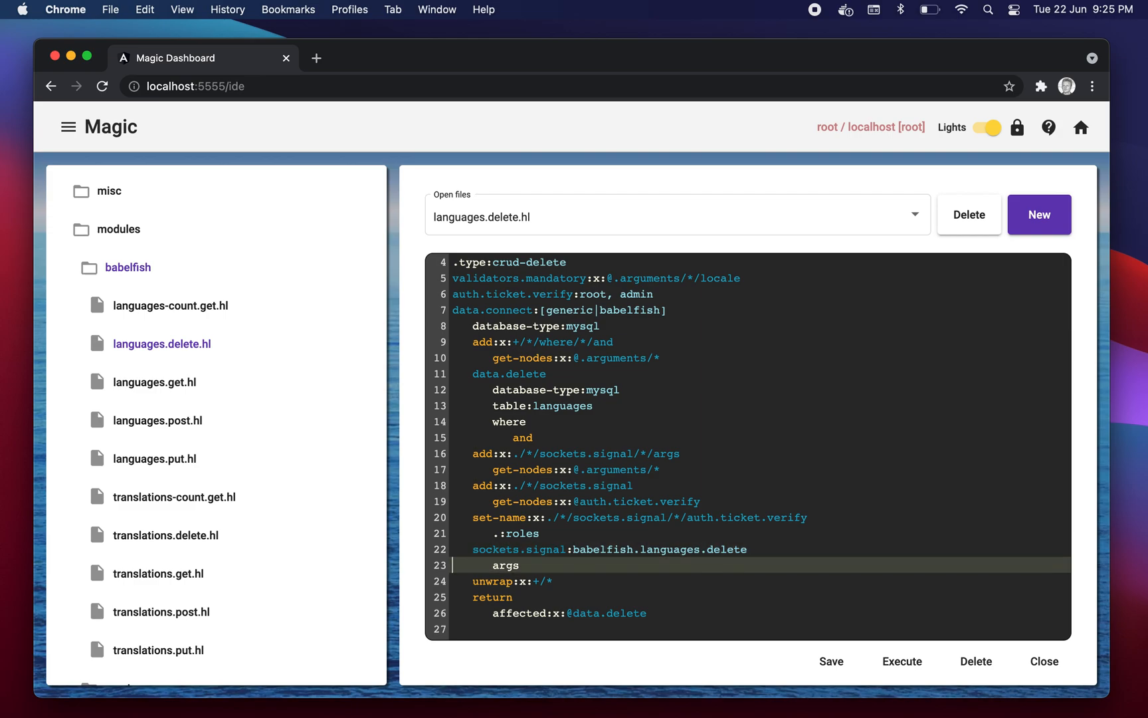
{"action": "key", "text": "shift+Down"}
- Select the .arguments declaration with its locale argument at the start of the file
{"action": "scroll", "coordinate": [610, 493], "scroll_direction": "up", "scroll_amount": 2}
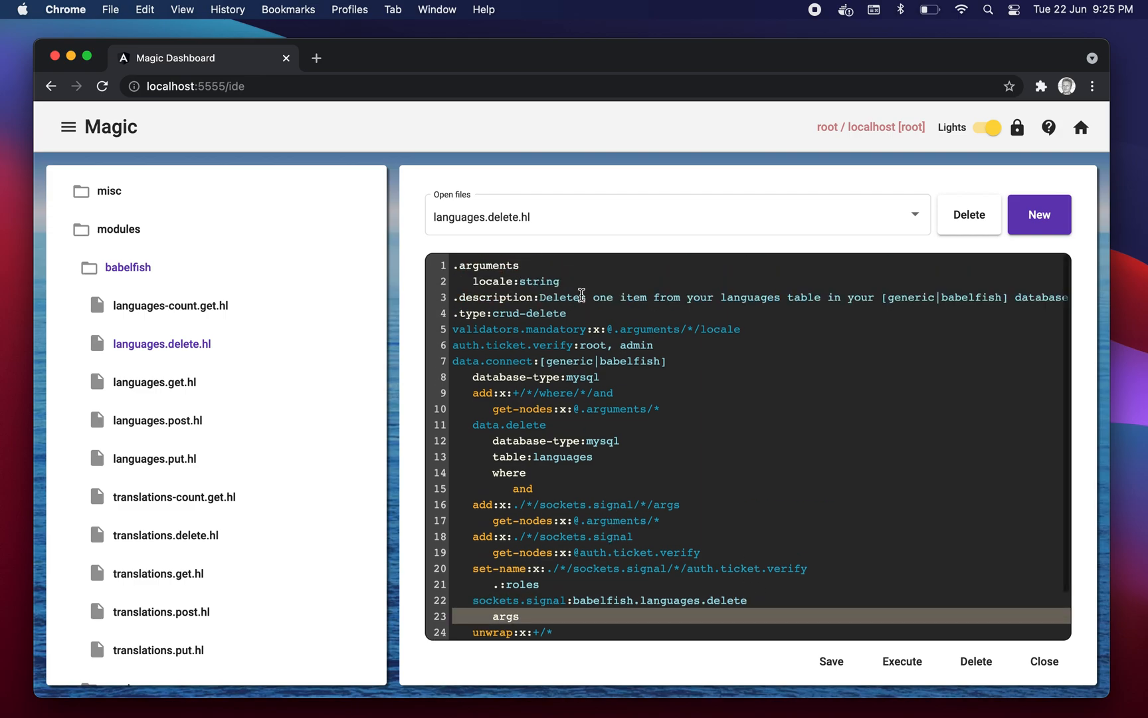
{"action": "left_click", "coordinate": [573, 265]}
{"action": "key", "text": "Right"}
{"action": "key", "text": "Up"}
{"action": "key", "text": "shift+Down"}
{"action": "key", "text": "shift+Down"}
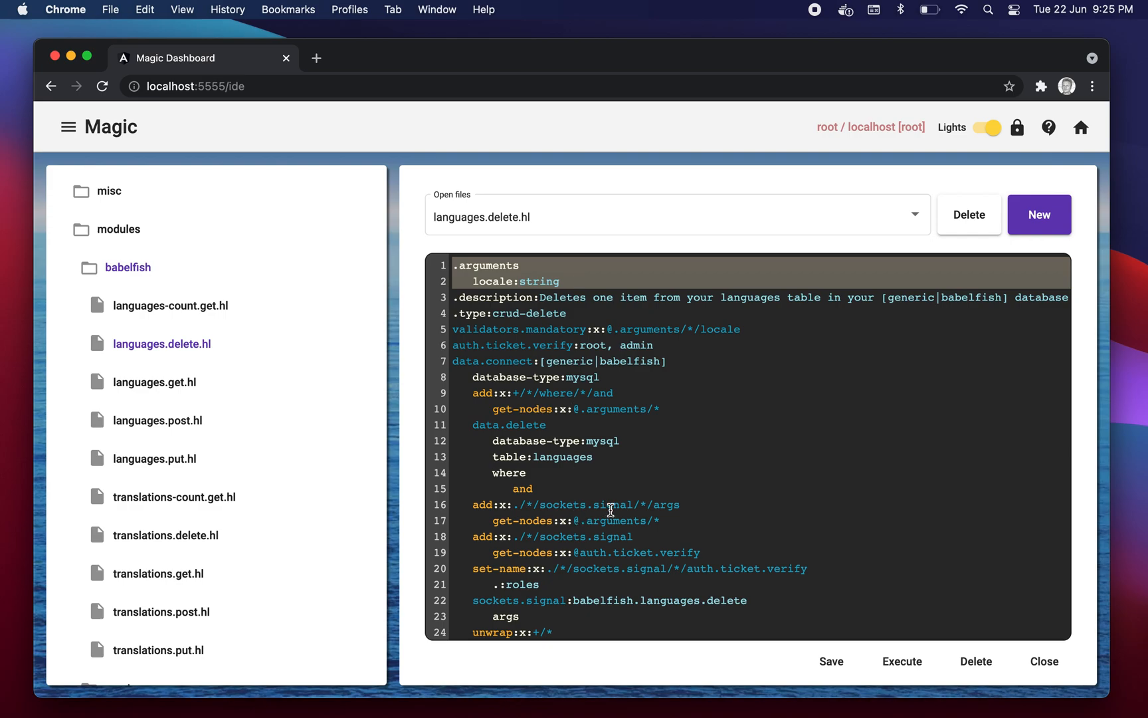
- Walk through the add invocations before sockets.signal and select the one that gets its nodes from auth.ticket.verify, lines 18 and 19
{"action": "left_click", "coordinate": [627, 490]}
{"action": "key", "text": "Right"}
{"action": "key", "text": "Down"}
{"action": "key", "text": "Down"}
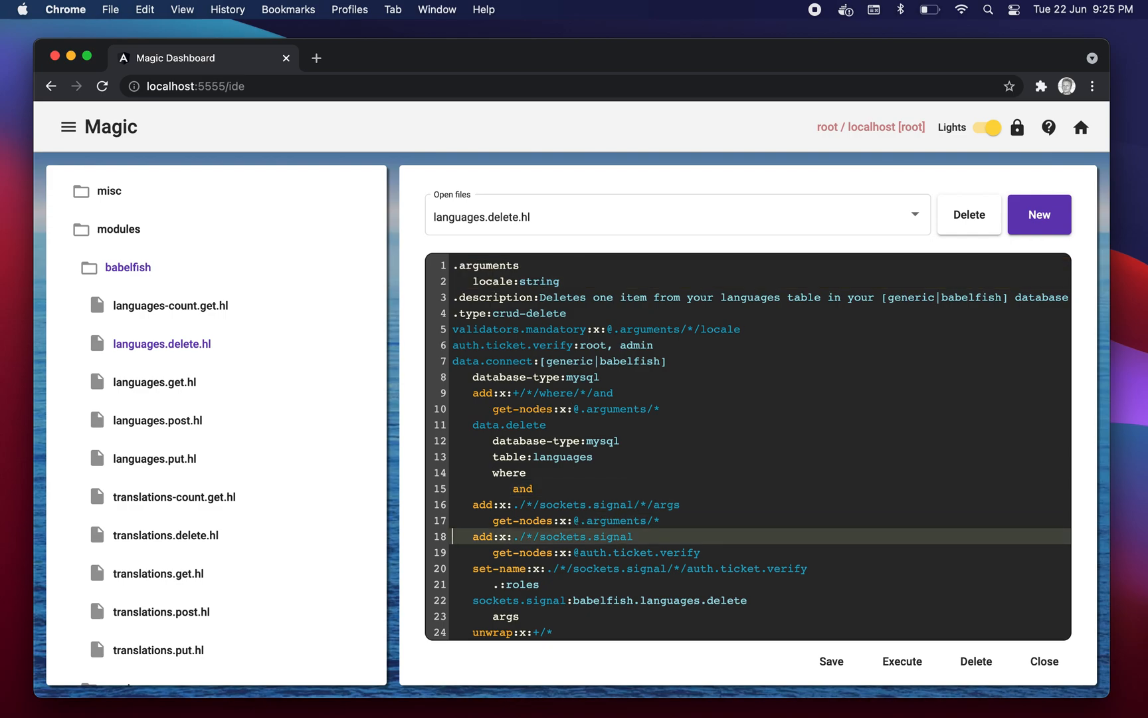
{"action": "key", "text": "Down"}
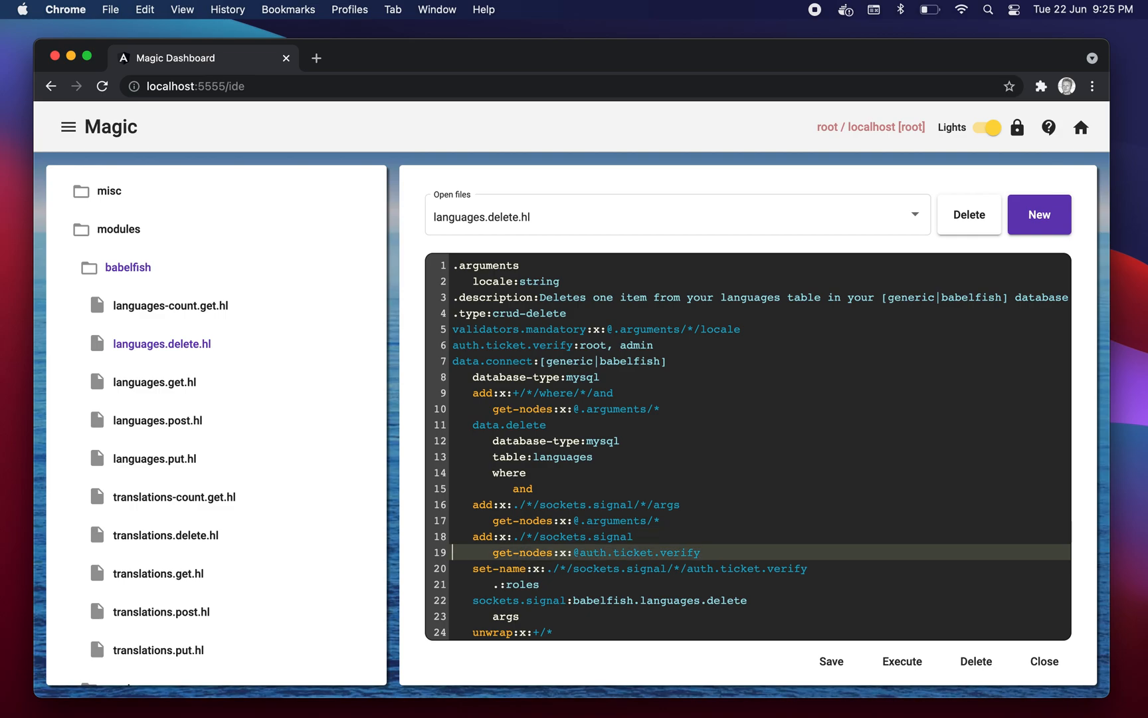
{"action": "key", "text": "Up"}
{"action": "key", "text": "Up"}
{"action": "key", "text": "Up"}
{"action": "key", "text": "Down"}
{"action": "key", "text": "Down"}
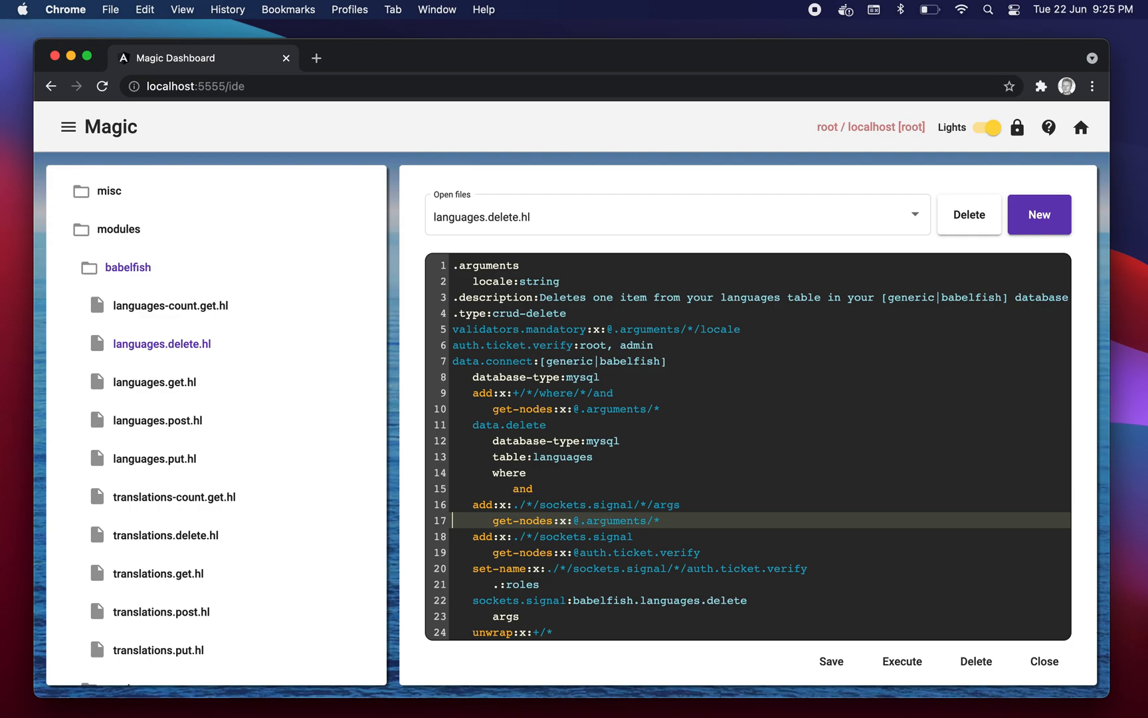
{"action": "key", "text": "shift+Down"}
{"action": "key", "text": "shift+Down"}
- Select only the get-nodes line that references auth.ticket.verify, line 19
{"action": "scroll", "coordinate": [634, 532], "scroll_direction": "down", "scroll_amount": 3}
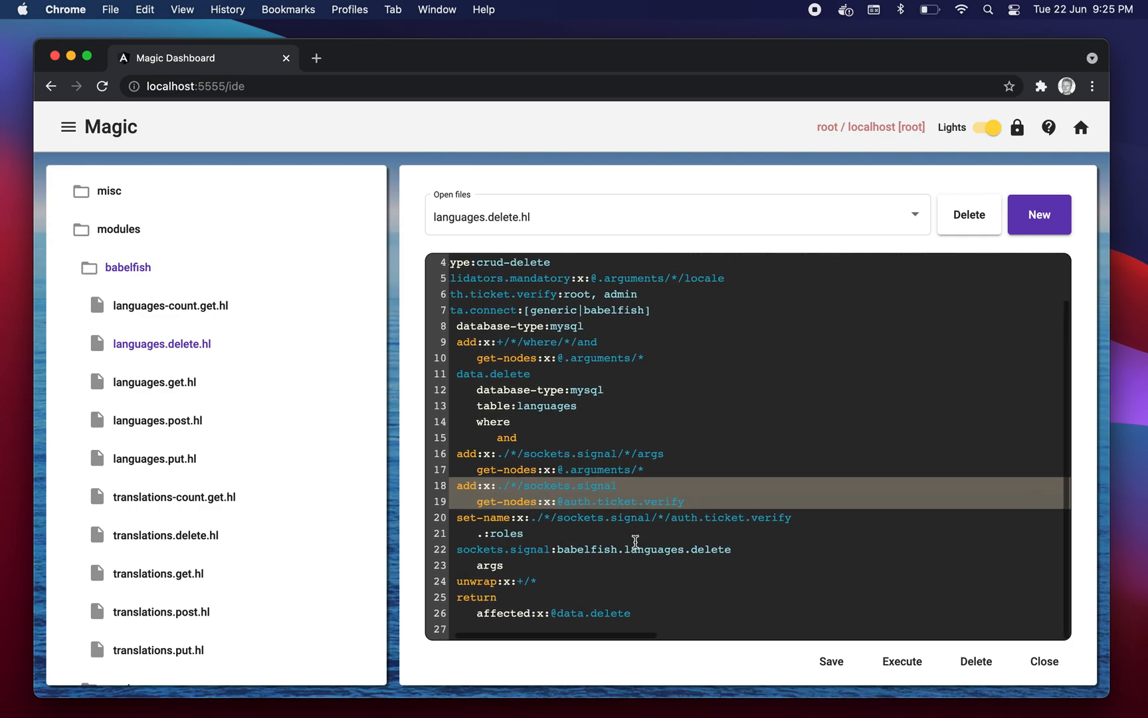
{"action": "scroll", "coordinate": [644, 540], "scroll_direction": "up", "scroll_amount": 2}
{"action": "scroll", "coordinate": [655, 525], "scroll_direction": "down", "scroll_amount": 2}
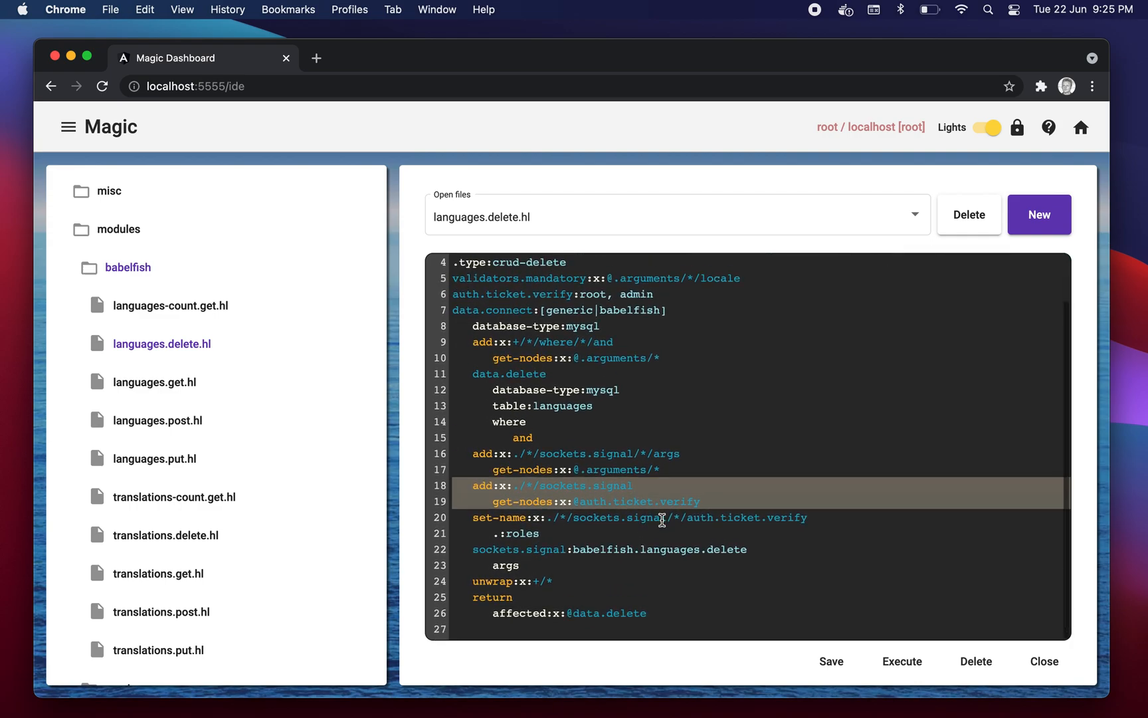
{"action": "left_click", "coordinate": [648, 484]}
{"action": "key", "text": "Right"}
{"action": "key", "text": "shift+Down"}
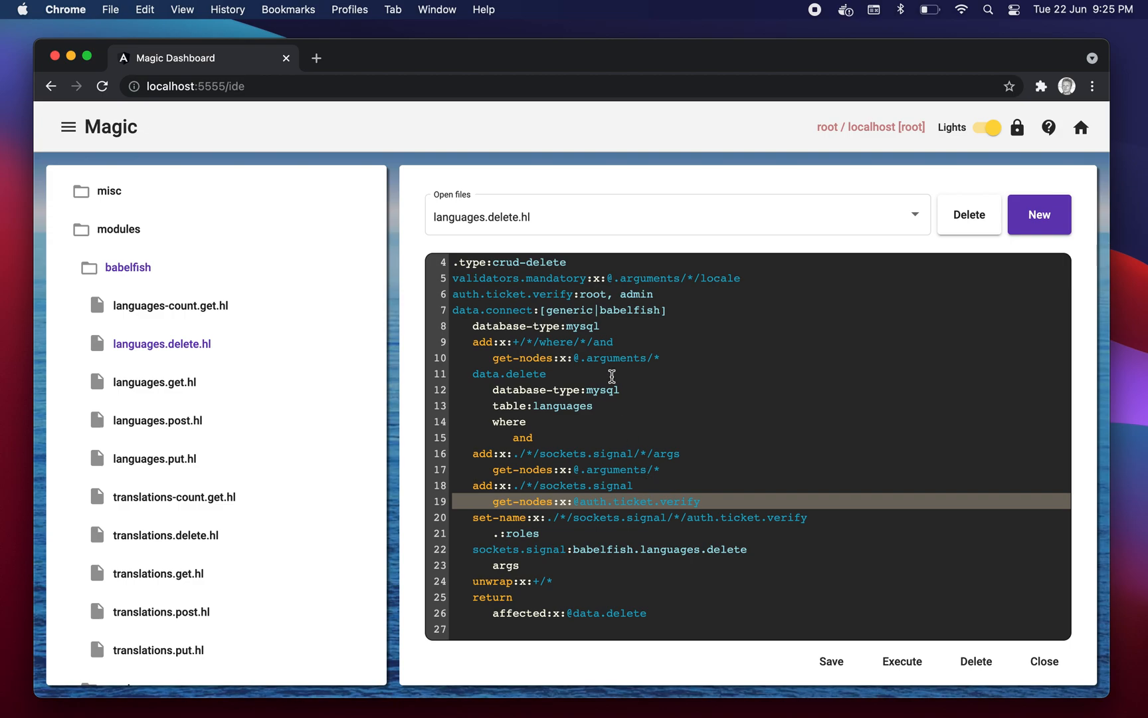
- Append the role "foo" to the auth.ticket.verify roles on line 6, after admin
{"action": "left_click", "coordinate": [675, 298]}
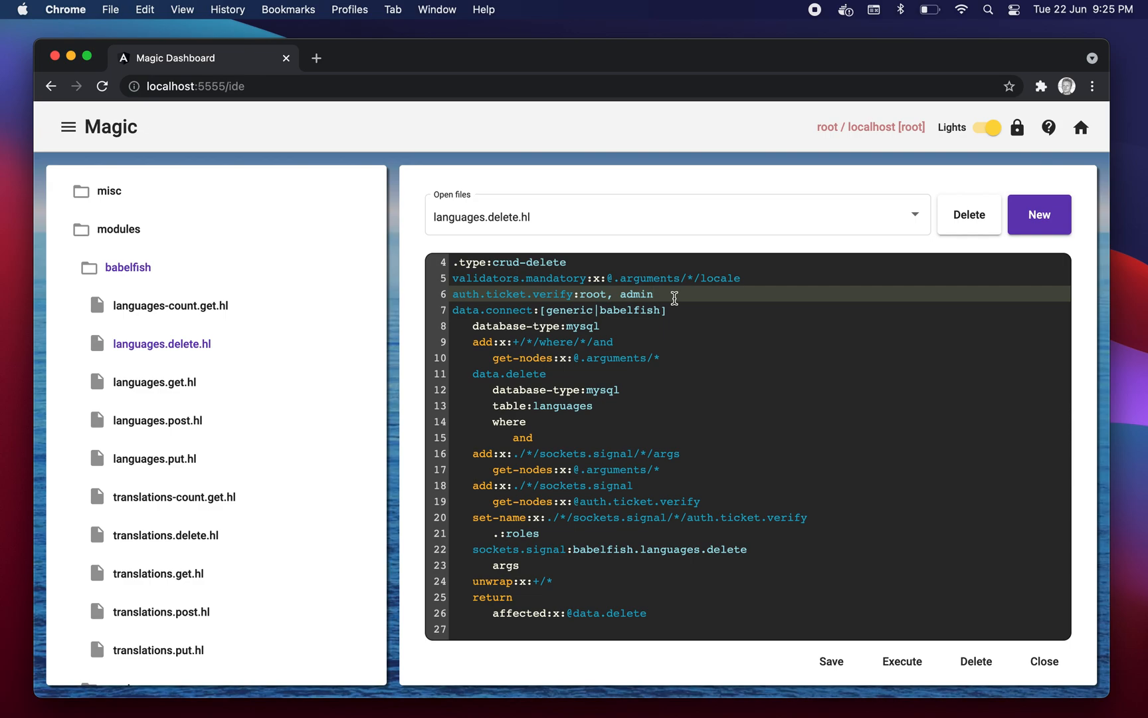
{"action": "type", "text": ", foo"}
- Select lines 22 and 23, which publish the babelfish.languages.delete message with its args
{"action": "left_click", "coordinate": [632, 532]}
{"action": "key", "text": "Right"}
{"action": "key", "text": "shift+Down"}
{"action": "key", "text": "shift+Down"}
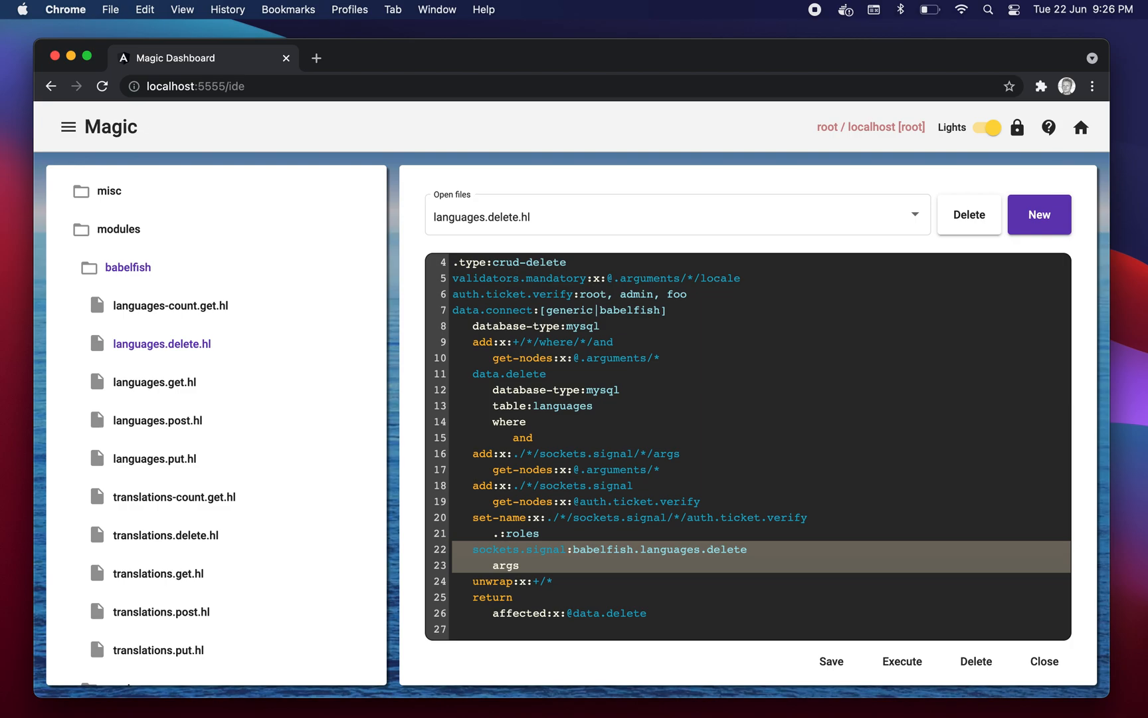
- Highlight the roles root, admin and foo in turn on the auth.ticket.verify line
{"action": "double_click", "coordinate": [593, 294]}
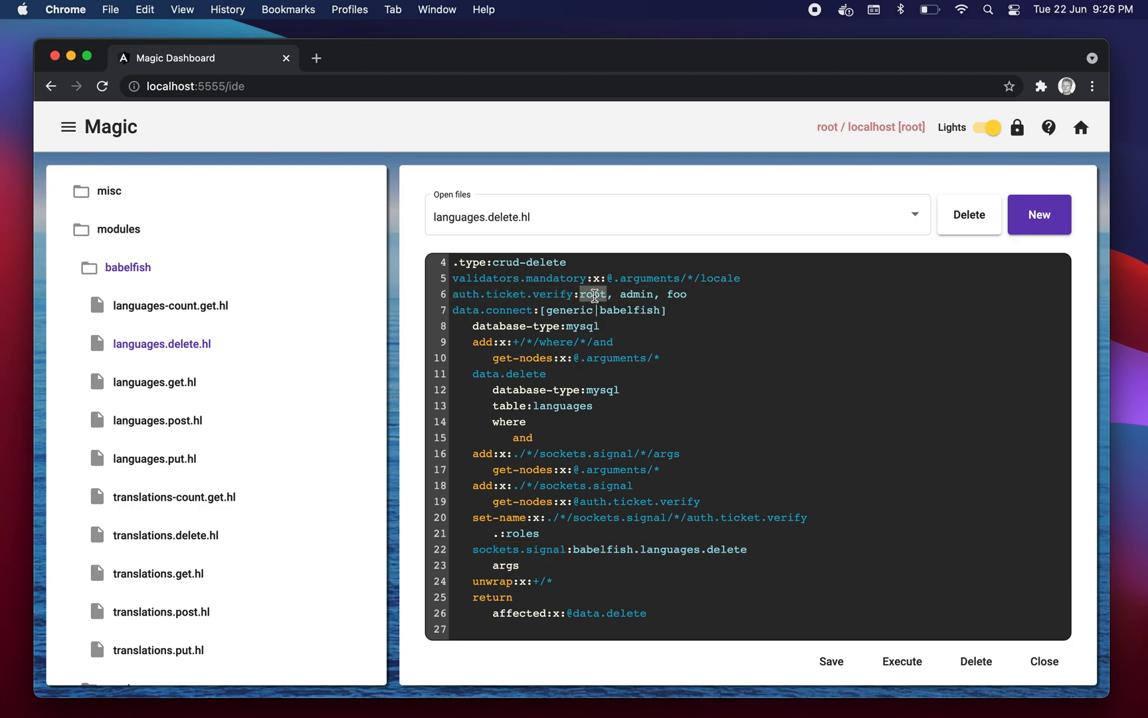
{"action": "double_click", "coordinate": [637, 295]}
{"action": "double_click", "coordinate": [682, 293]}
{"action": "scroll", "coordinate": [684, 298], "scroll_direction": "up", "scroll_amount": 3}
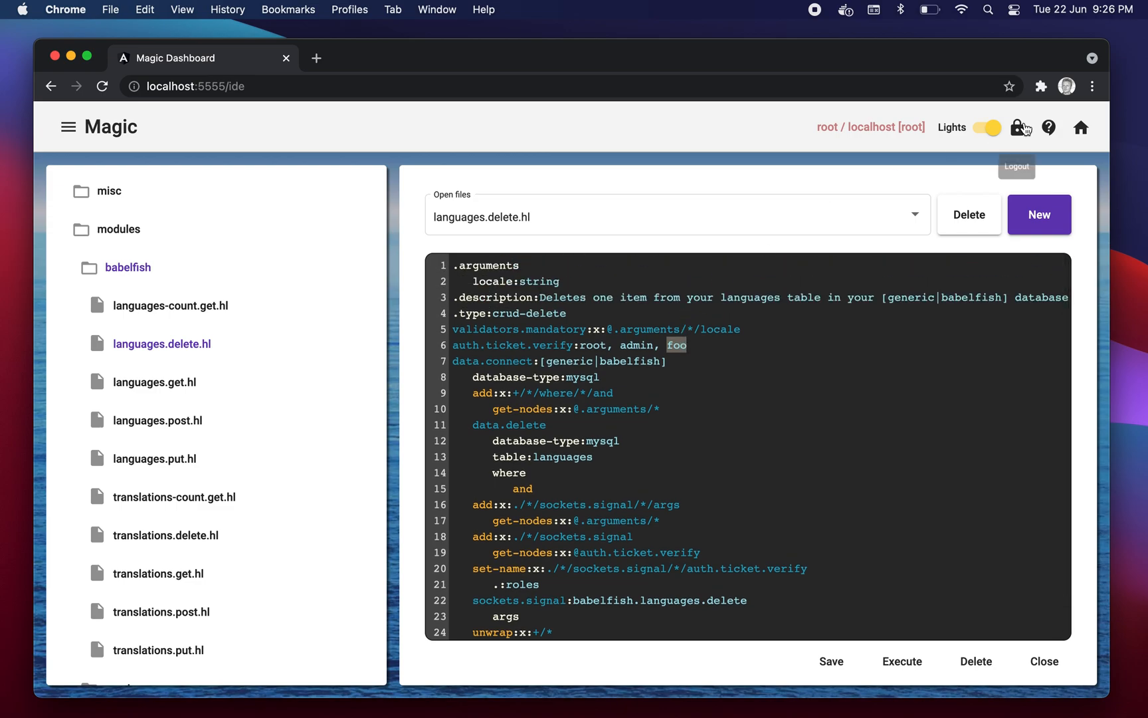
- Load the languages table of the babelfish database in the CRUD generator and enable CQRS for it
{"action": "left_click", "coordinate": [1088, 126]}
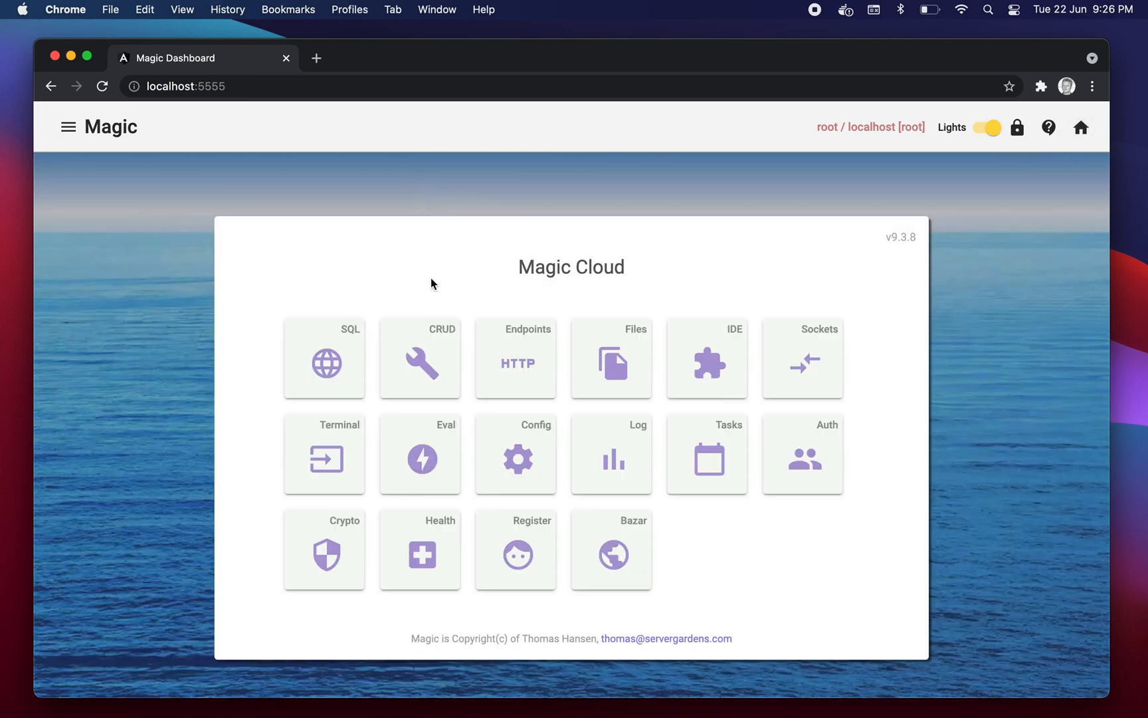
{"action": "left_click", "coordinate": [405, 359]}
{"action": "left_click", "coordinate": [489, 321]}
{"action": "left_click", "coordinate": [487, 323]}
{"action": "left_click", "coordinate": [597, 323]}
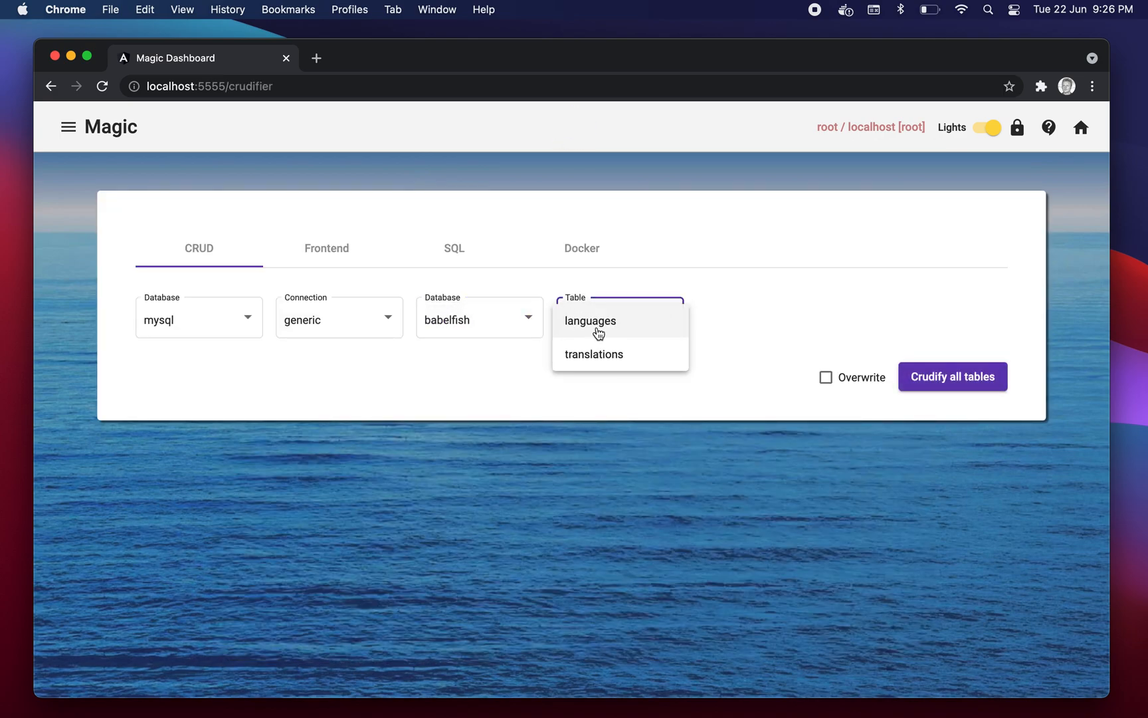
{"action": "left_click", "coordinate": [597, 329]}
{"action": "scroll", "coordinate": [611, 544], "scroll_direction": "down", "scroll_amount": 5}
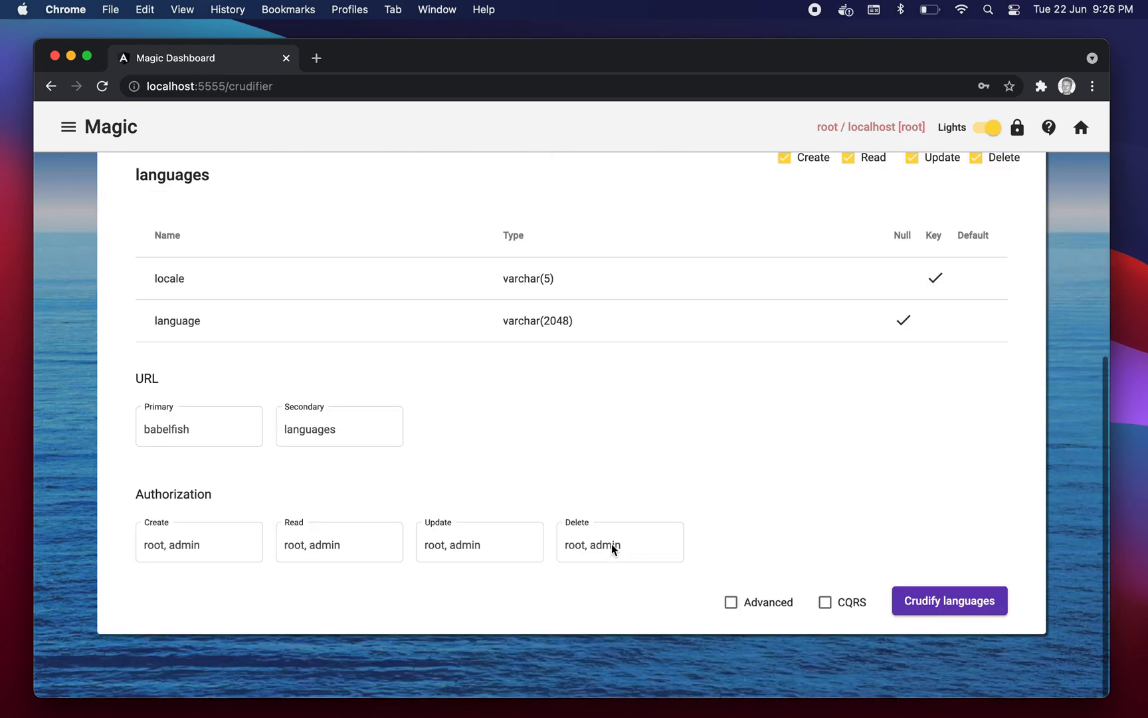
{"action": "left_click", "coordinate": [827, 602]}
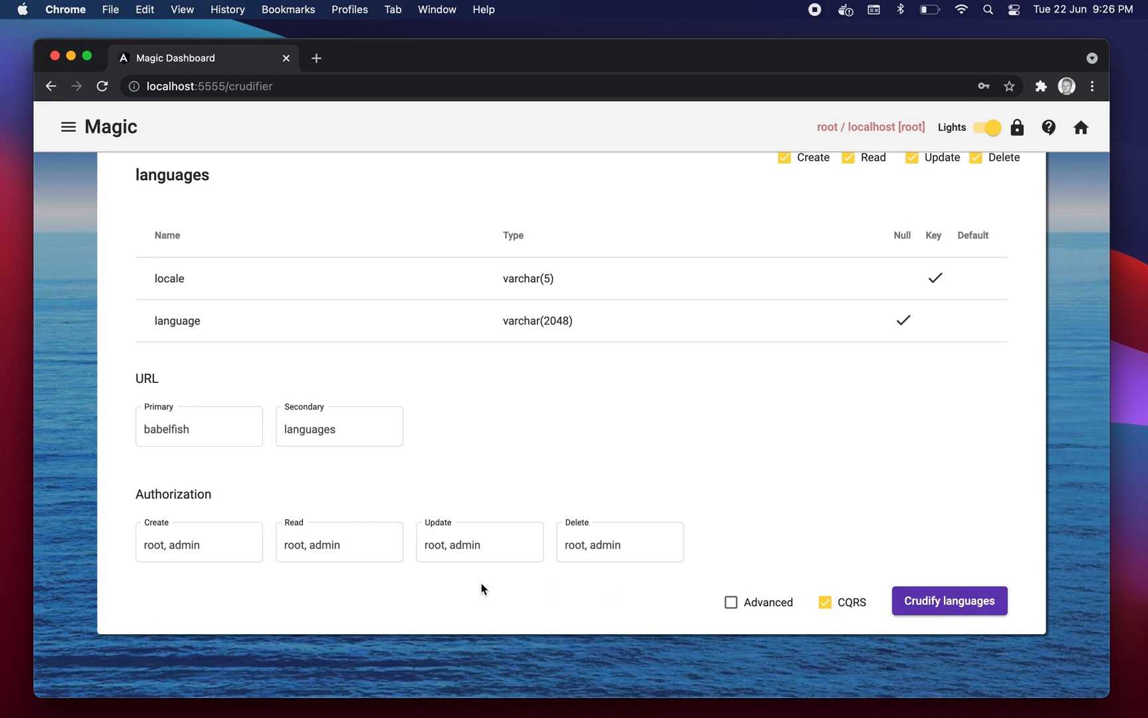
- Highlight the authorization roles for Read, Update, Delete and Create of the languages table in turn
{"action": "left_click", "coordinate": [369, 546]}
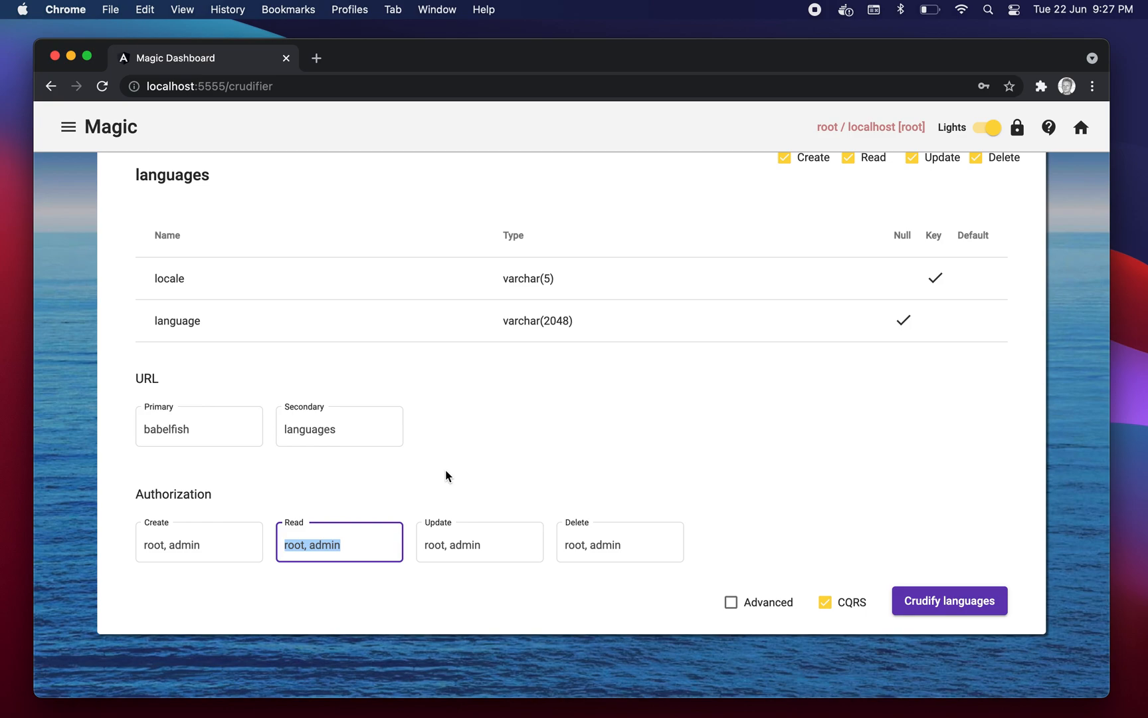
{"action": "double_click", "coordinate": [494, 544]}
{"action": "left_click", "coordinate": [623, 542]}
{"action": "double_click", "coordinate": [624, 542]}
{"action": "double_click", "coordinate": [221, 542]}
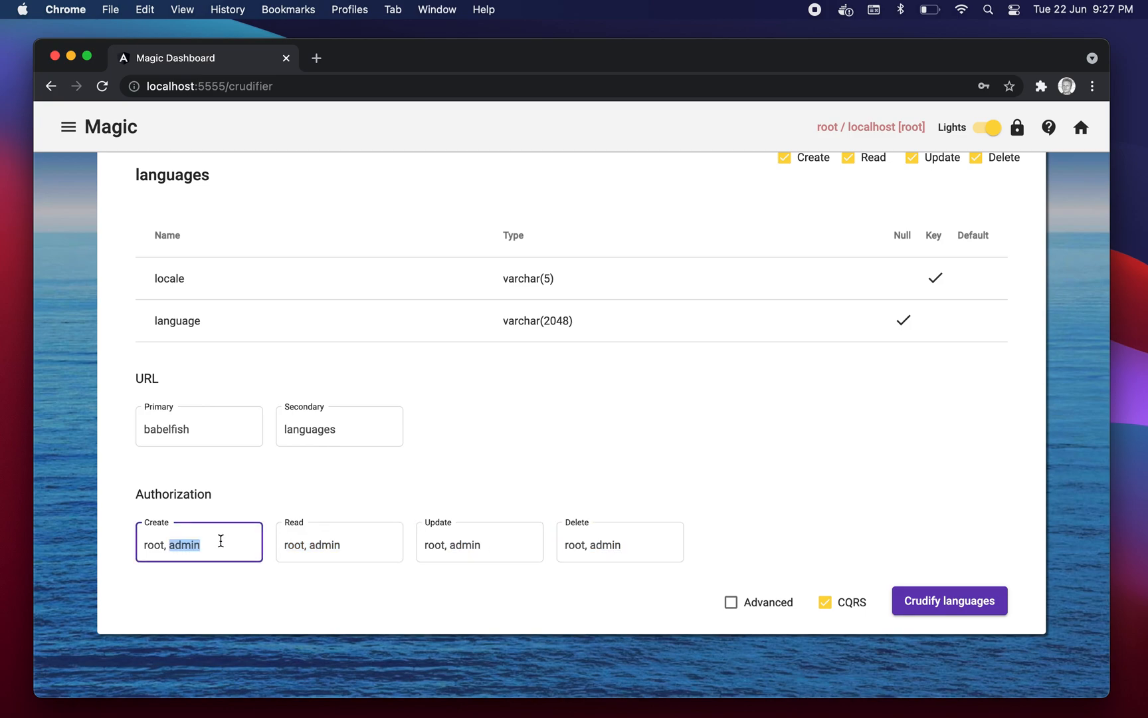
{"action": "scroll", "coordinate": [554, 469], "scroll_direction": "up", "scroll_amount": 1}
{"action": "scroll", "coordinate": [553, 470], "scroll_direction": "up", "scroll_amount": 5}
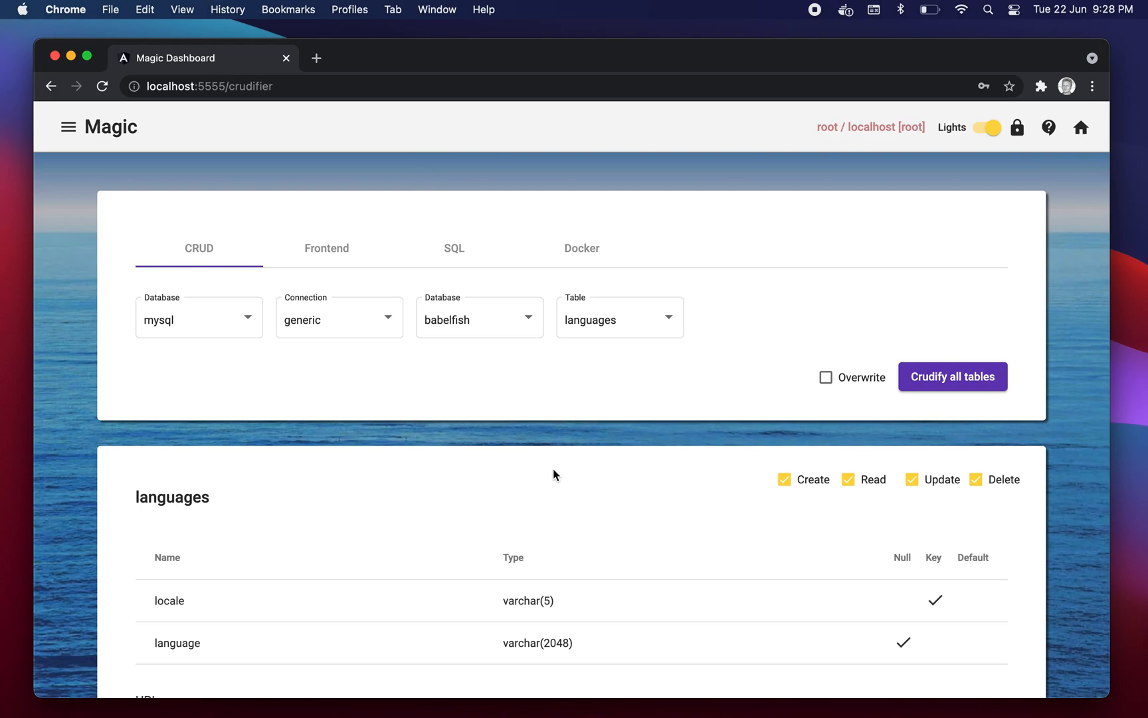
- Open the Bazar, skim the Babel module's documentation and dismiss it without installing
{"action": "left_click", "coordinate": [1082, 128]}
{"action": "left_click", "coordinate": [621, 542]}
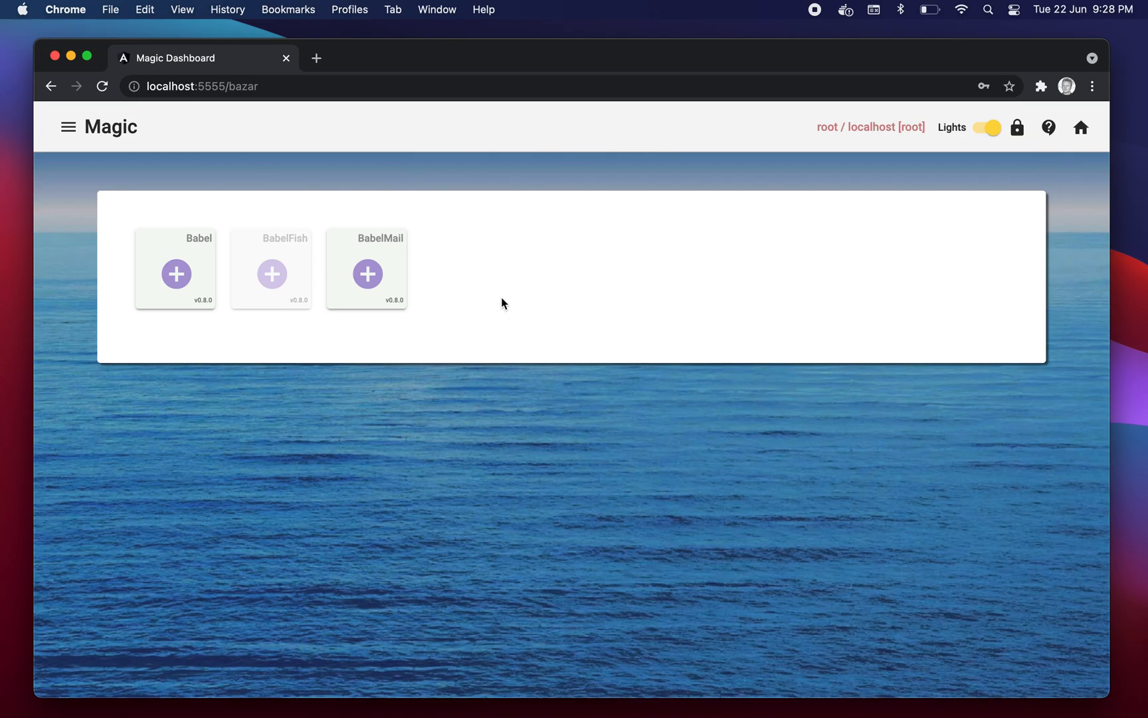
{"action": "left_click", "coordinate": [180, 267]}
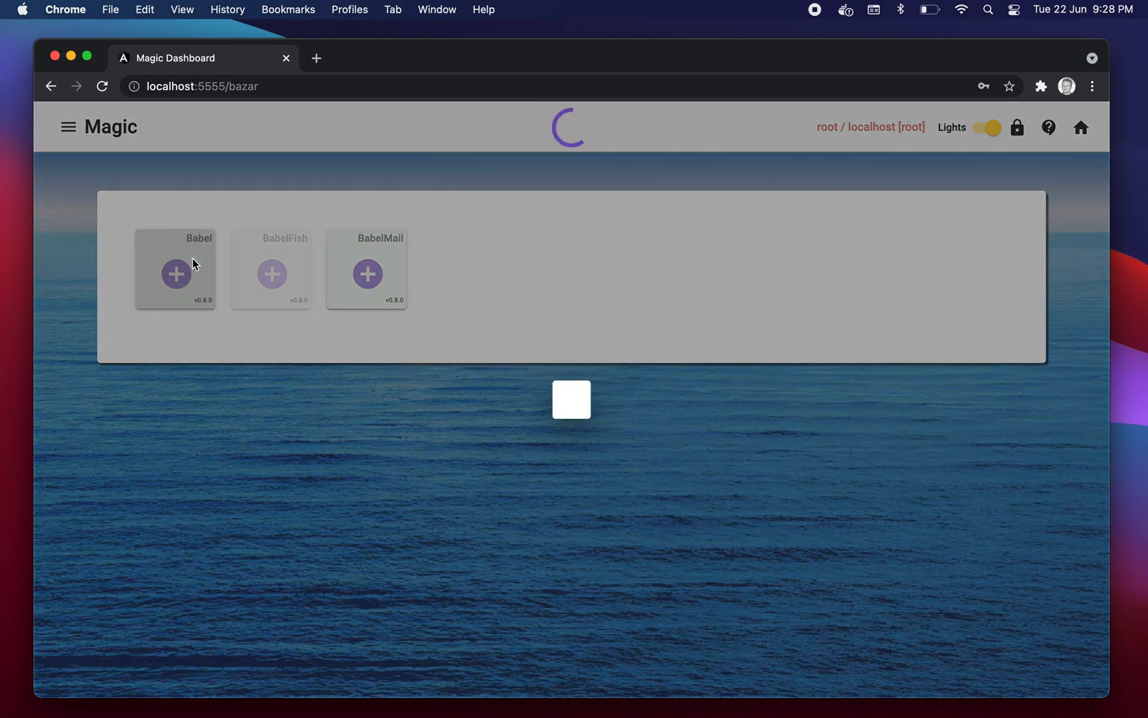
{"action": "scroll", "coordinate": [568, 418], "scroll_direction": "down", "scroll_amount": 20}
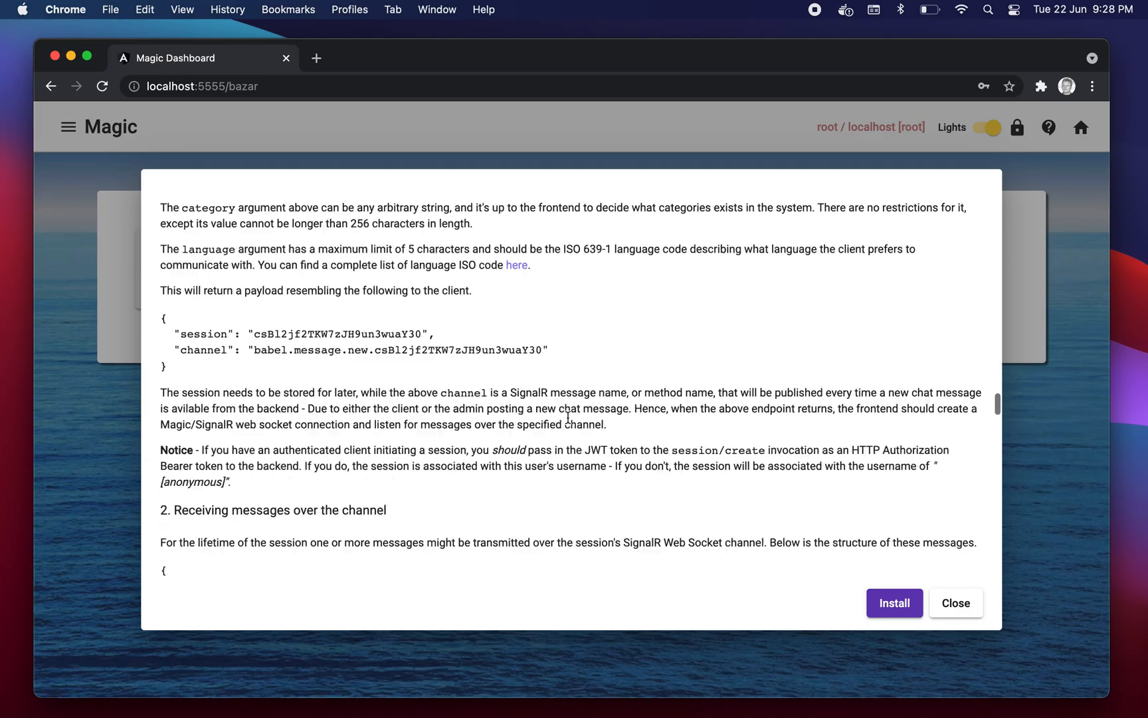
{"action": "scroll", "coordinate": [568, 423], "scroll_direction": "down", "scroll_amount": 10}
{"action": "scroll", "coordinate": [568, 422], "scroll_direction": "up", "scroll_amount": 15}
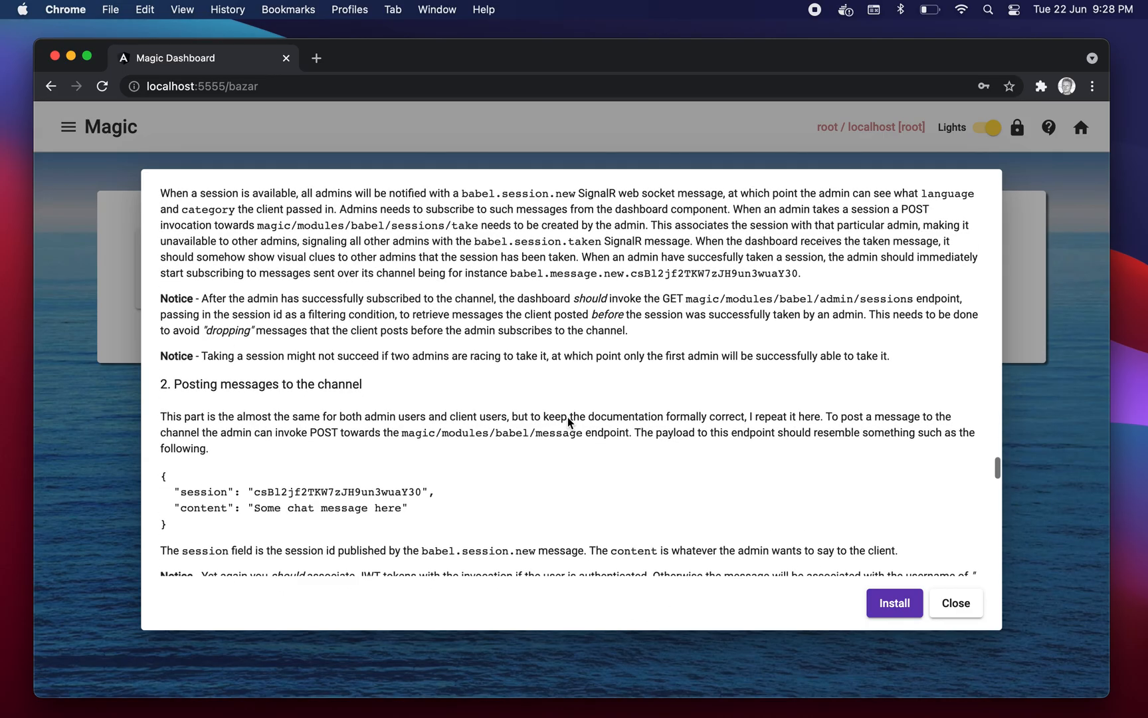
{"action": "left_click", "coordinate": [539, 678]}
- Skim the BabelMail module's documentation, bring up its installation confirmation and dismiss it without installing
{"action": "left_click", "coordinate": [381, 268]}
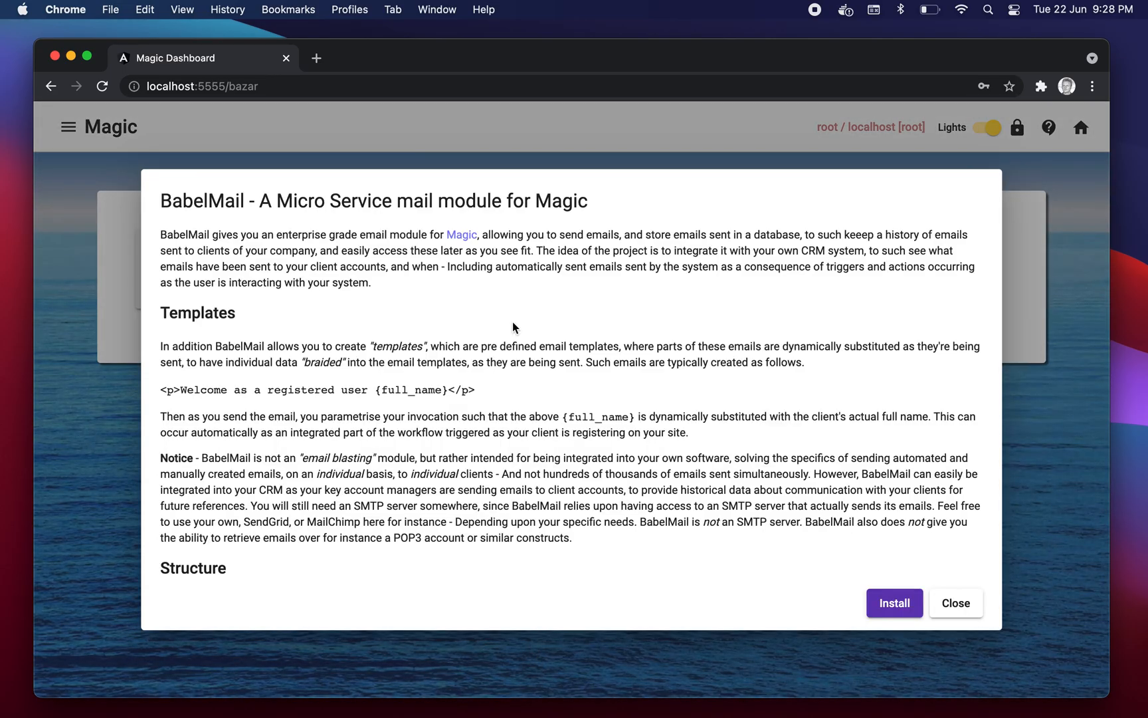
{"action": "scroll", "coordinate": [622, 377], "scroll_direction": "down", "scroll_amount": 20}
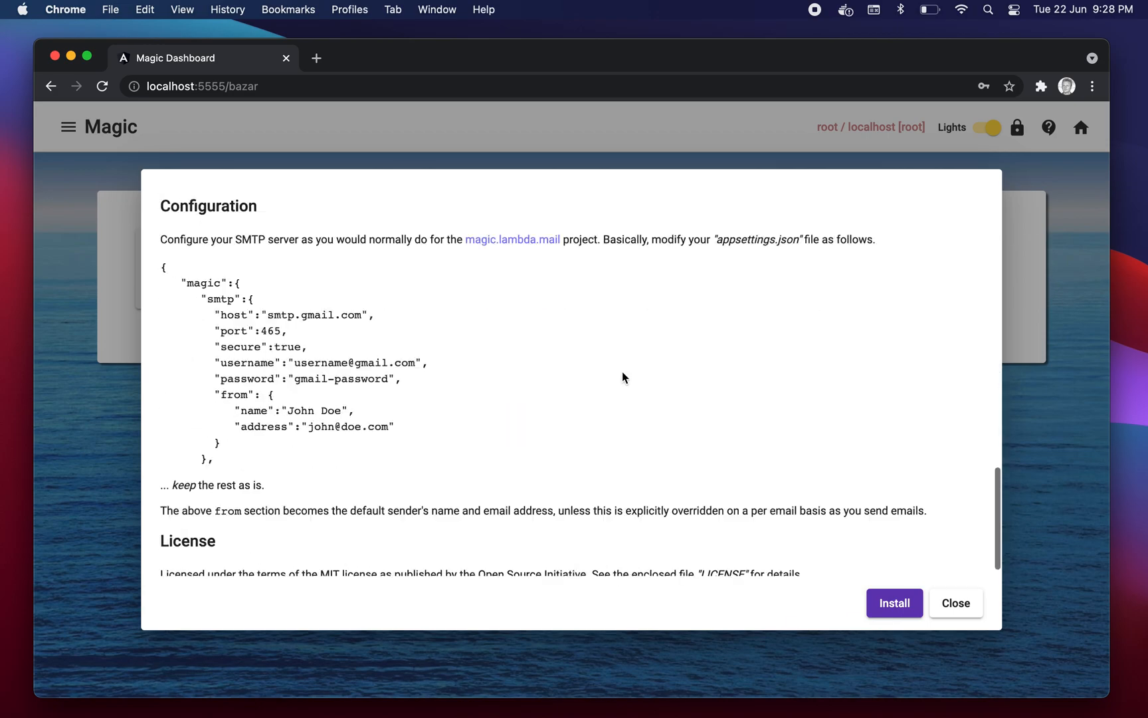
{"action": "left_click", "coordinate": [893, 605]}
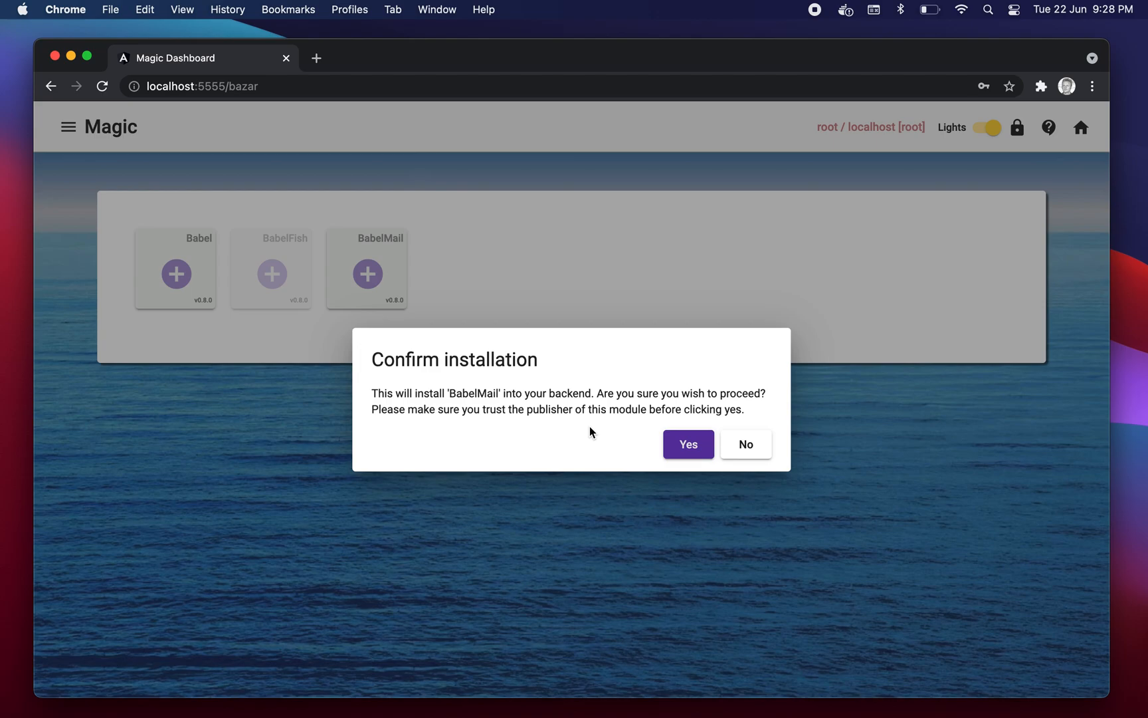
{"action": "left_click", "coordinate": [525, 280]}
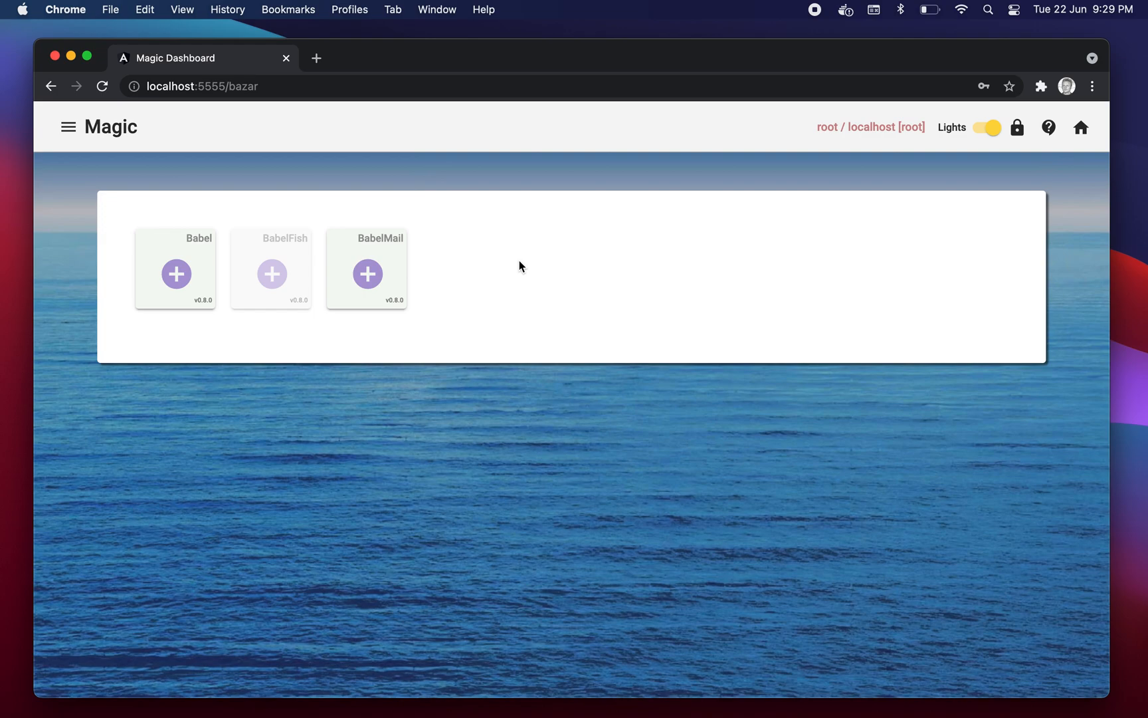
- Open the Endpoints page and filter the endpoint list by "babel"
{"action": "left_click", "coordinate": [1081, 129]}
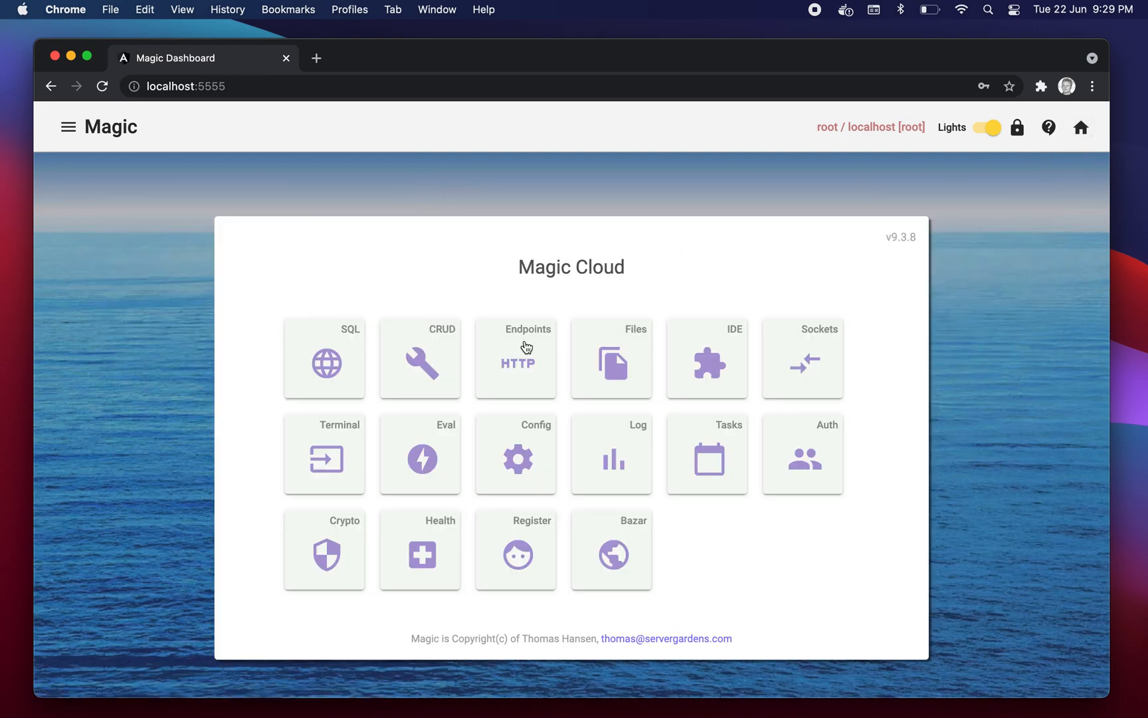
{"action": "left_click", "coordinate": [504, 366]}
{"action": "left_click", "coordinate": [369, 255]}
{"action": "type", "text": "babel"}
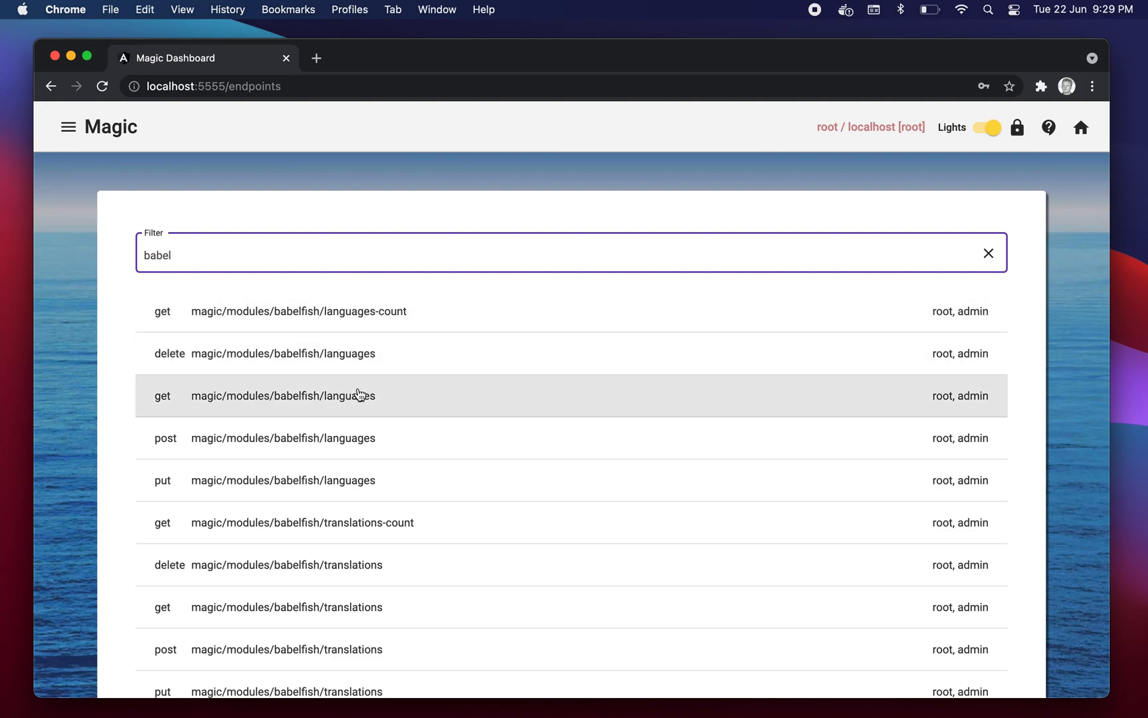
- Expand the delete endpoint magic/modules/babelfish/languages and highlight the message name babelfish.languages.delete in its description
{"action": "left_click", "coordinate": [384, 359]}
{"action": "scroll", "coordinate": [410, 308], "scroll_direction": "down", "scroll_amount": 5}
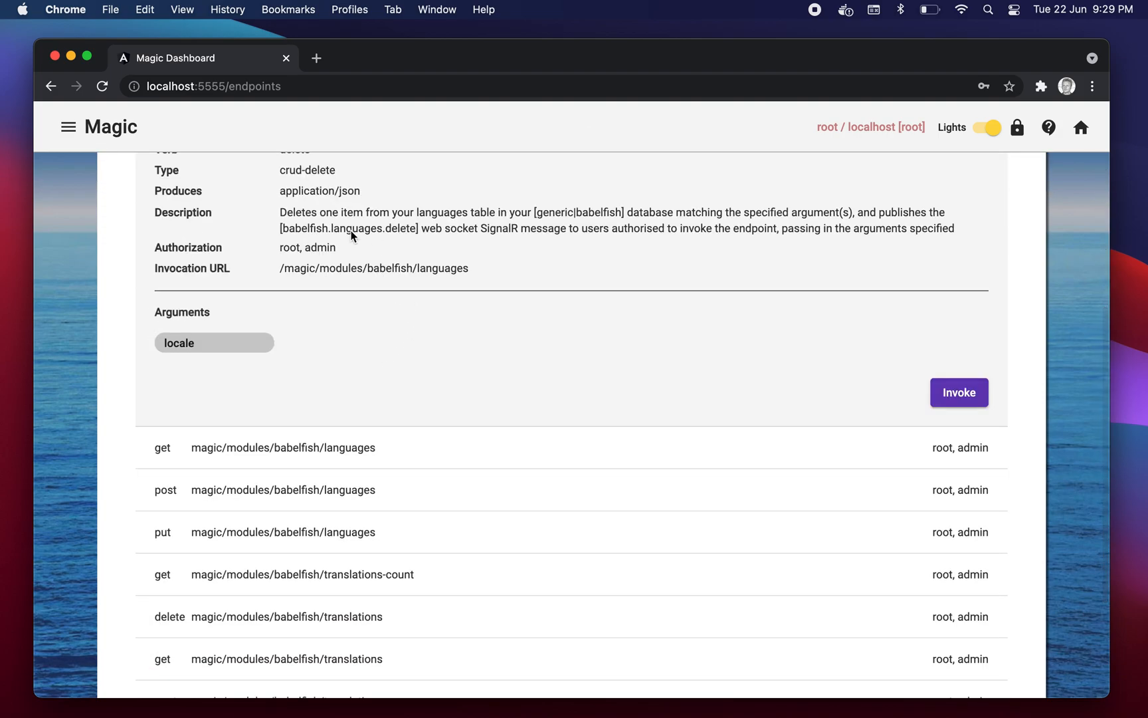
{"action": "left_click_drag", "start_coordinate": [282, 228], "coordinate": [348, 226]}
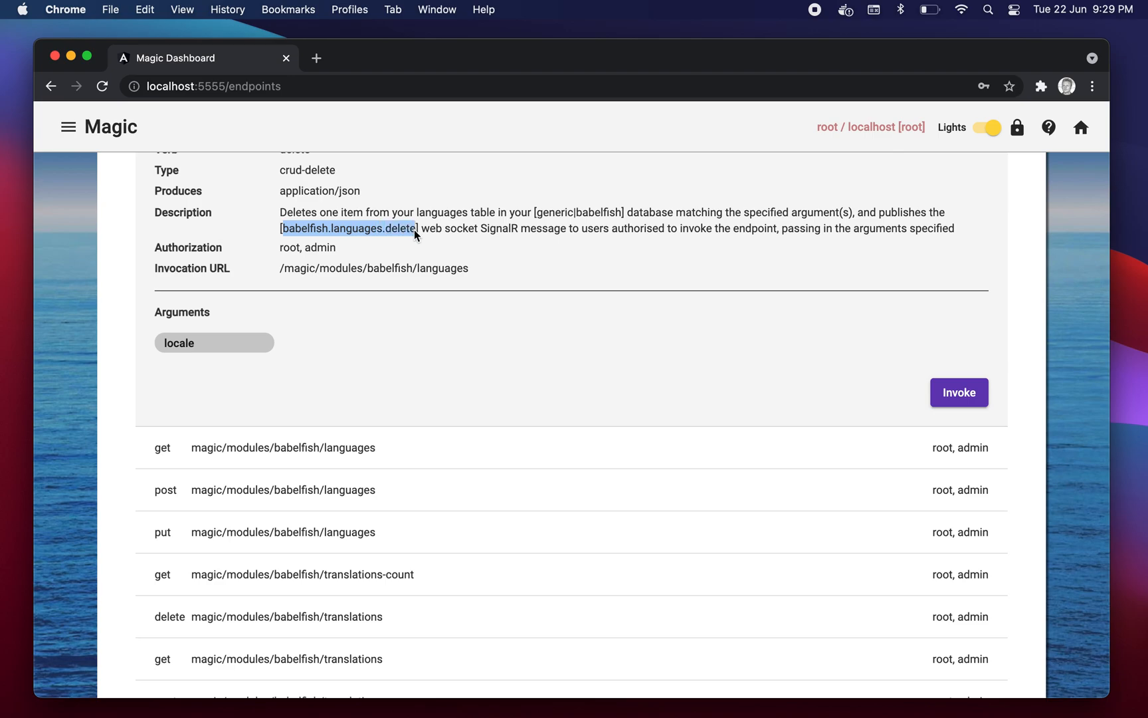